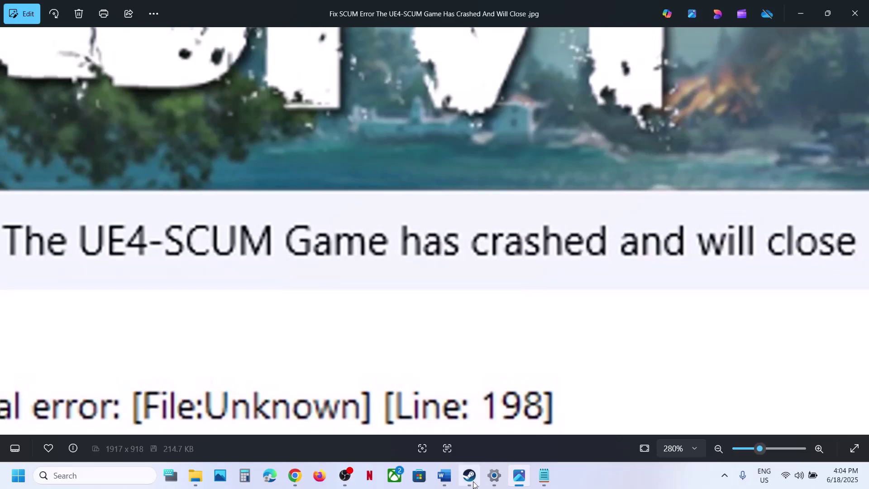
# Step: Switch to Steam and view the client's commands, including Exit, without choosing any
pyautogui.click(469, 476)
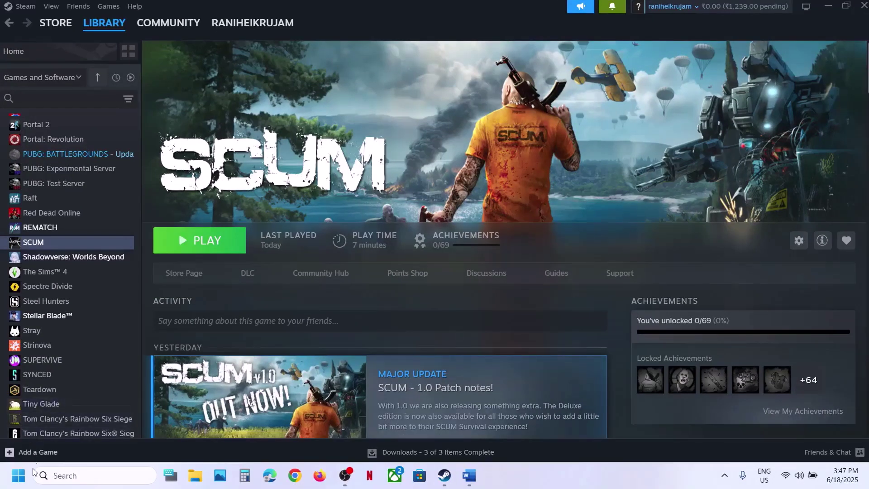
pyautogui.click(25, 7)
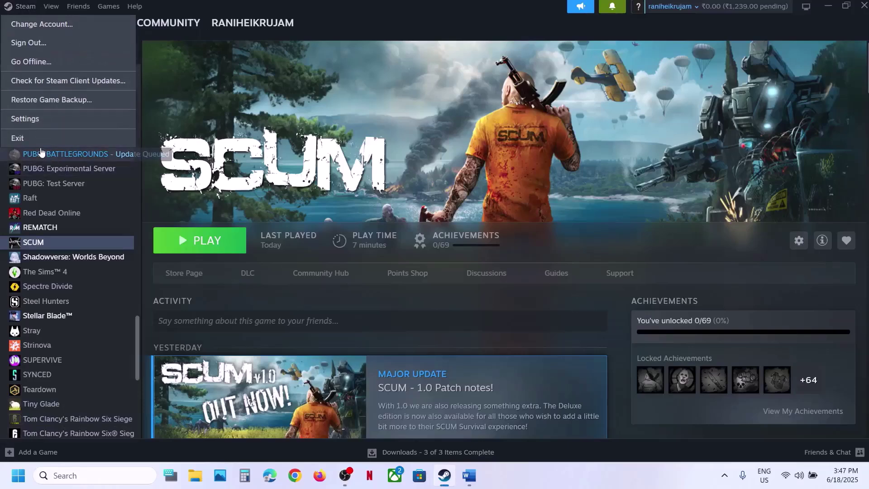
pyautogui.click(363, 169)
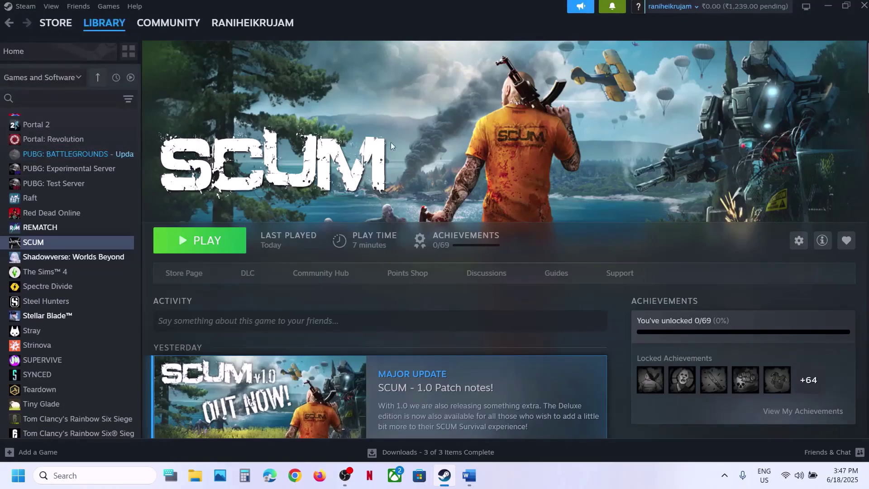
# Step: View the Windows power options, including Restart, and close them without choosing any
pyautogui.click(18, 475)
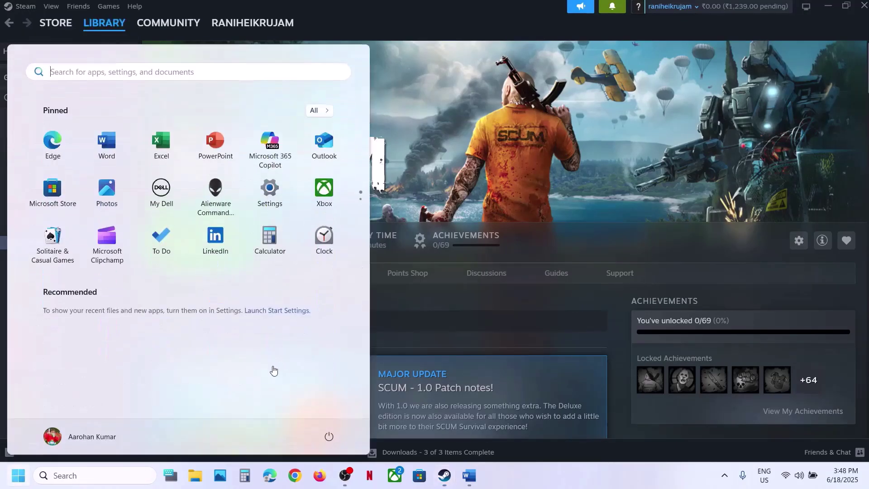
pyautogui.click(330, 436)
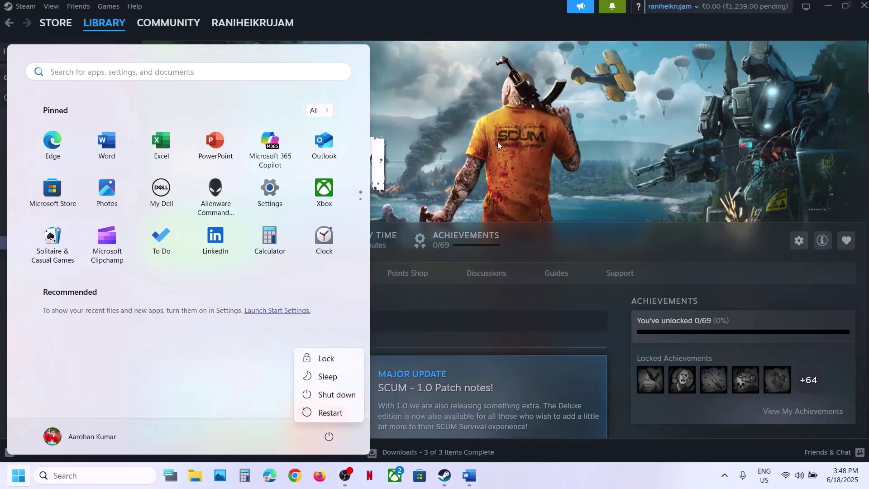
pyautogui.press('Escape')
pyautogui.press('Escape')
# Step: Review Step 2 in the Word notes, and view SCUM's launch options in Steam without launching the game
pyautogui.click(470, 476)
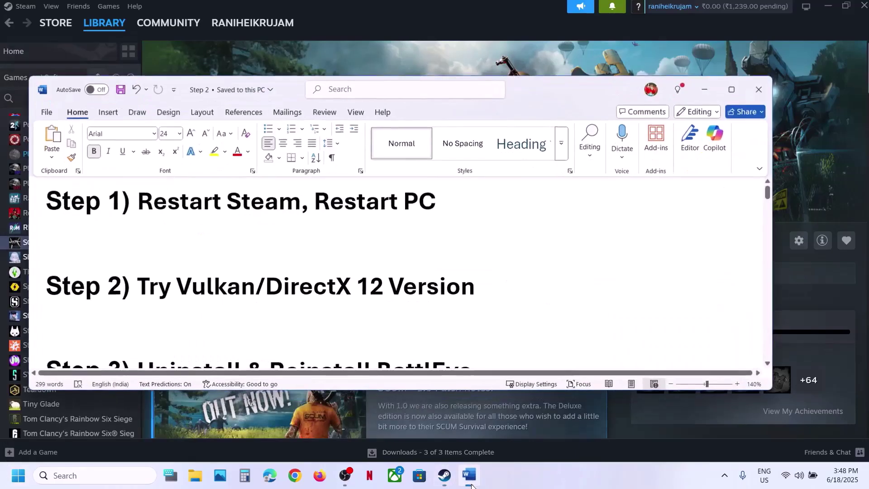
pyautogui.moveTo(162, 275); pyautogui.dragTo(388, 248)
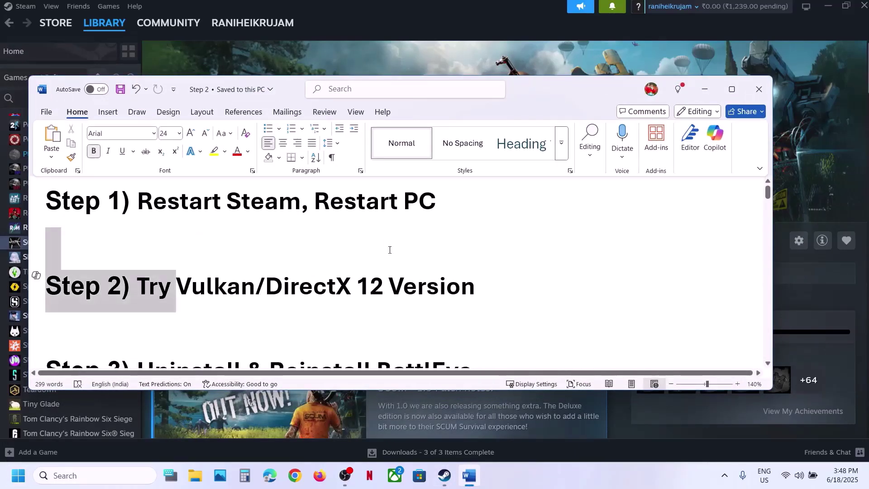
pyautogui.click(403, 71)
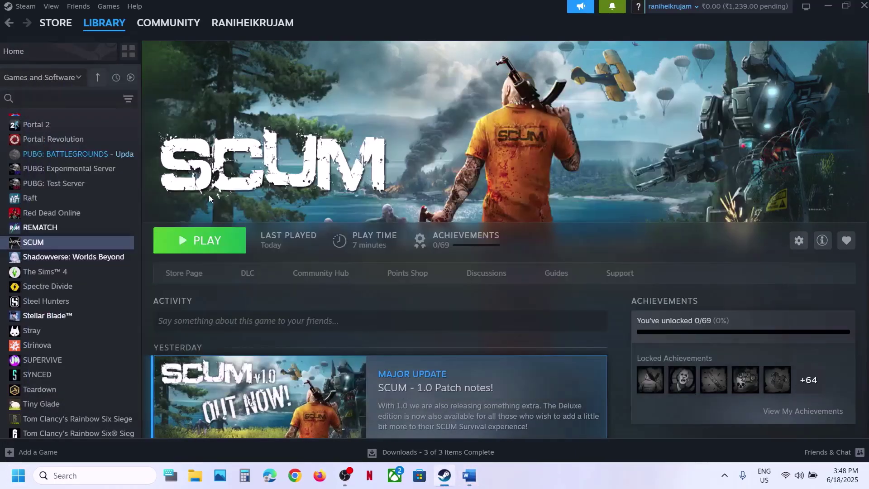
pyautogui.click(211, 237)
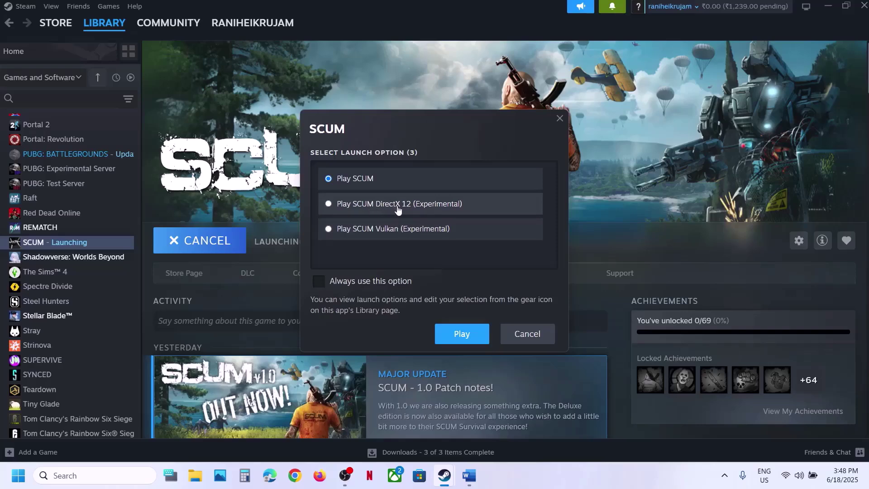
pyautogui.click(526, 334)
# Step: Switch back to the Word notes and read Step 3 about uninstalling and reinstalling BattlEye
pyautogui.click(471, 475)
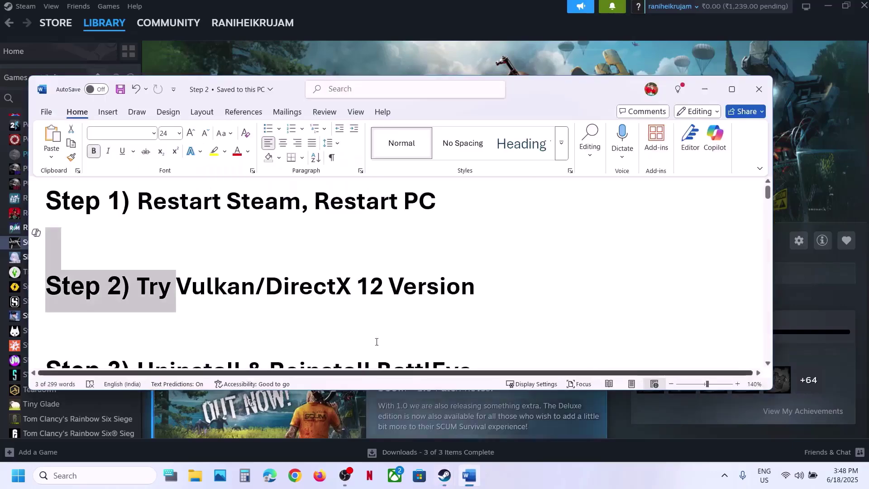
pyautogui.scroll(-1, 300, 296)
pyautogui.scroll(-1, 300, 296)
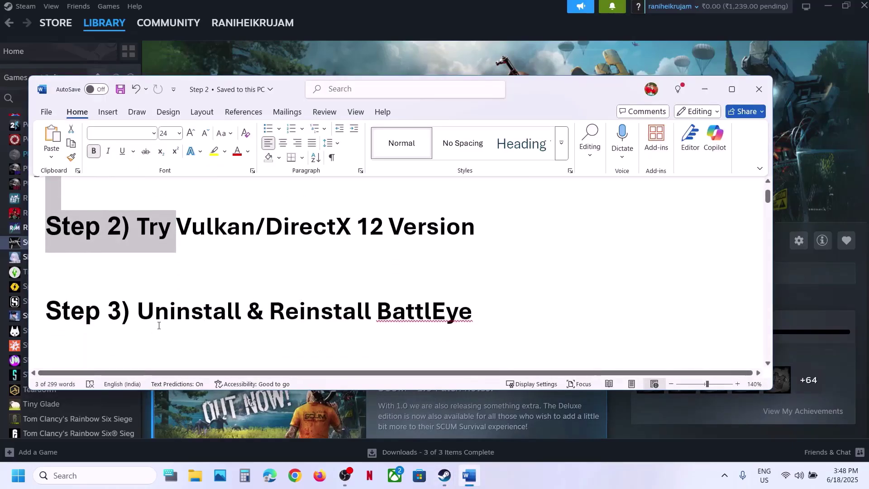
pyautogui.moveTo(159, 326); pyautogui.dragTo(472, 317)
# Step: Return to Steam, browse SCUM's local files, and open the BattlEye folder
pyautogui.click(368, 35)
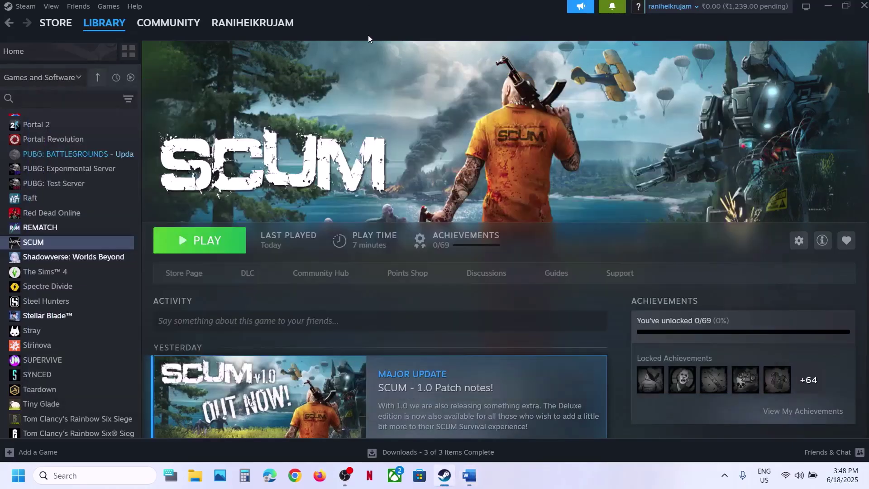
pyautogui.rightClick(85, 244)
pyautogui.moveTo(136, 312)
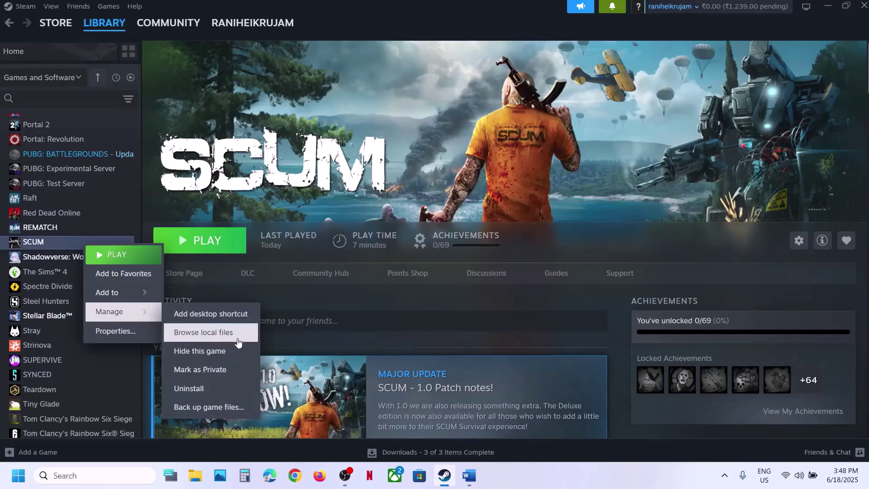
pyautogui.click(237, 338)
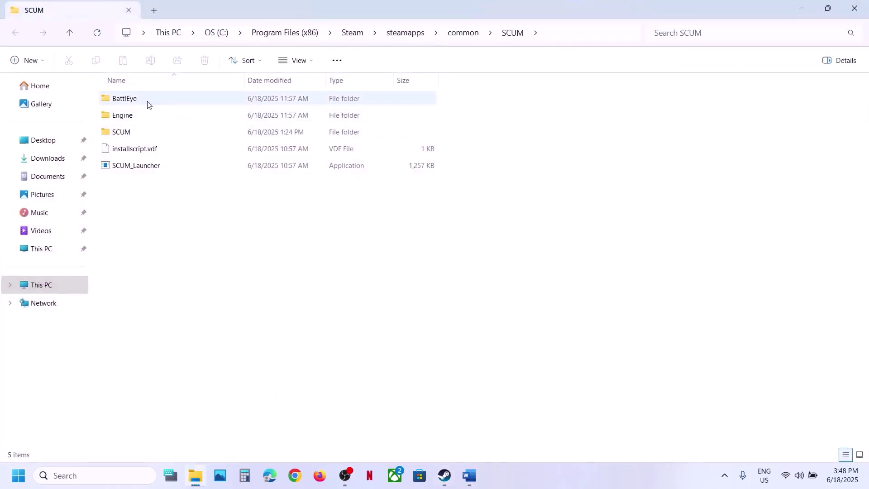
pyautogui.doubleClick(125, 99)
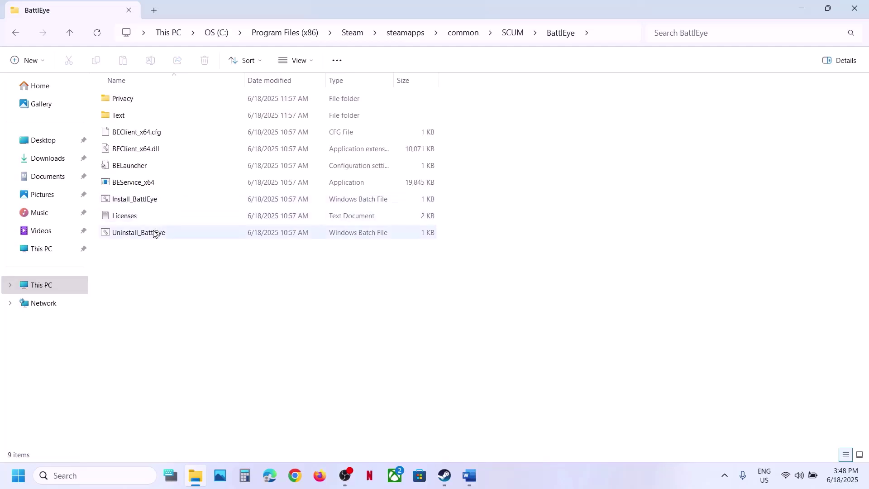
# Step: Run Uninstall_BattlEye as administrator and confirm removing the BattlEye Service from the system
pyautogui.click(136, 237)
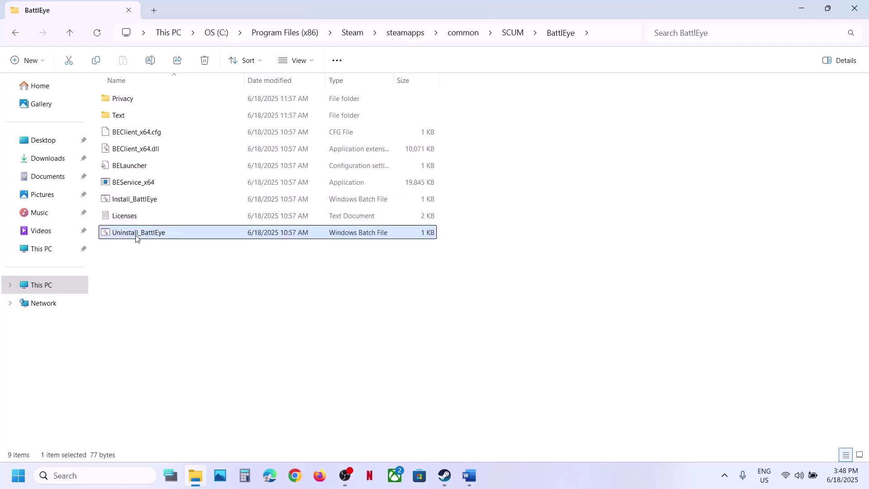
pyautogui.rightClick(136, 237)
pyautogui.click(119, 238)
pyautogui.rightClick(119, 239)
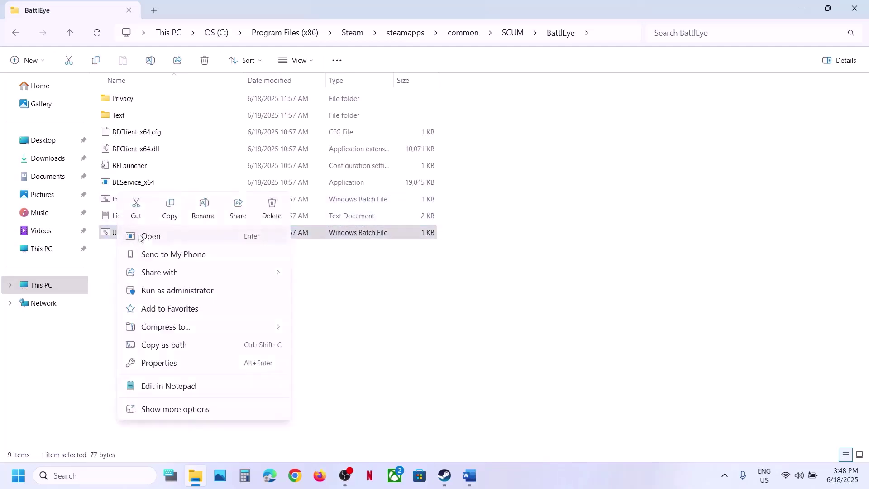
pyautogui.click(183, 290)
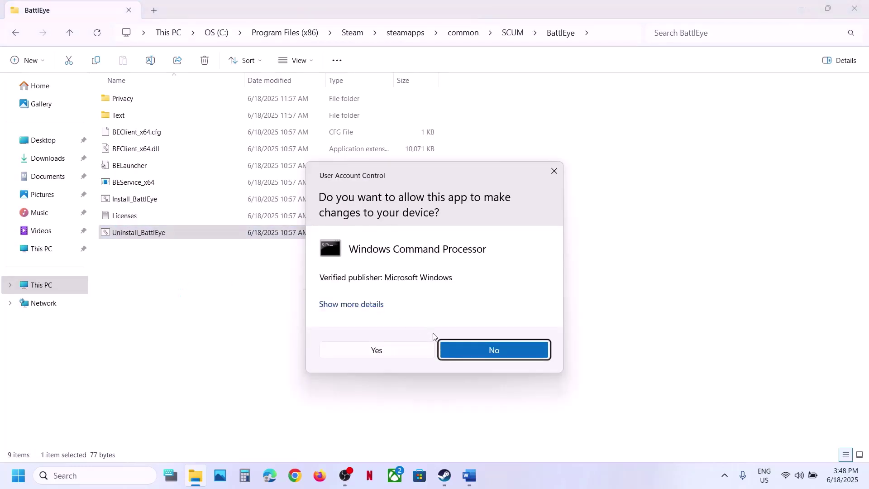
pyautogui.click(392, 352)
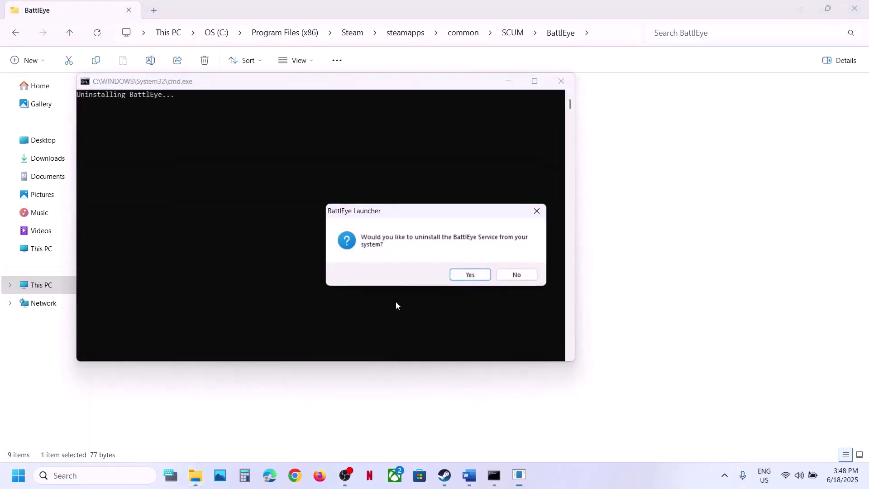
pyautogui.click(471, 275)
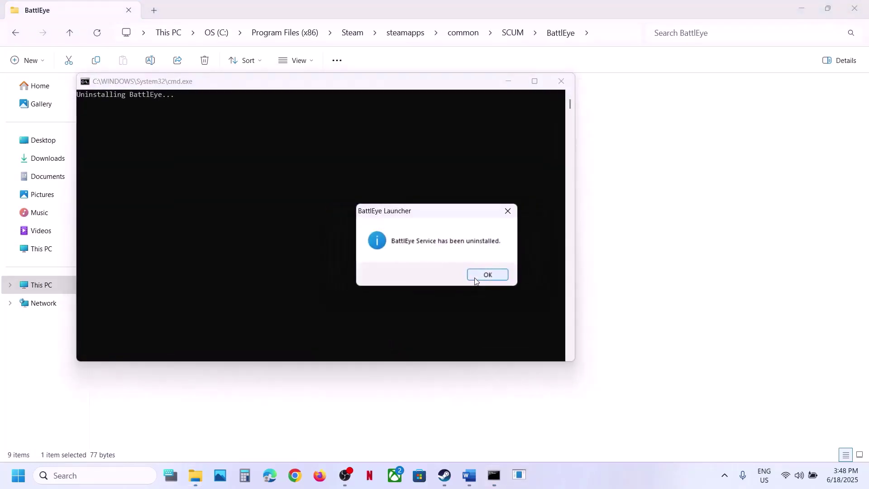
pyautogui.click(484, 277)
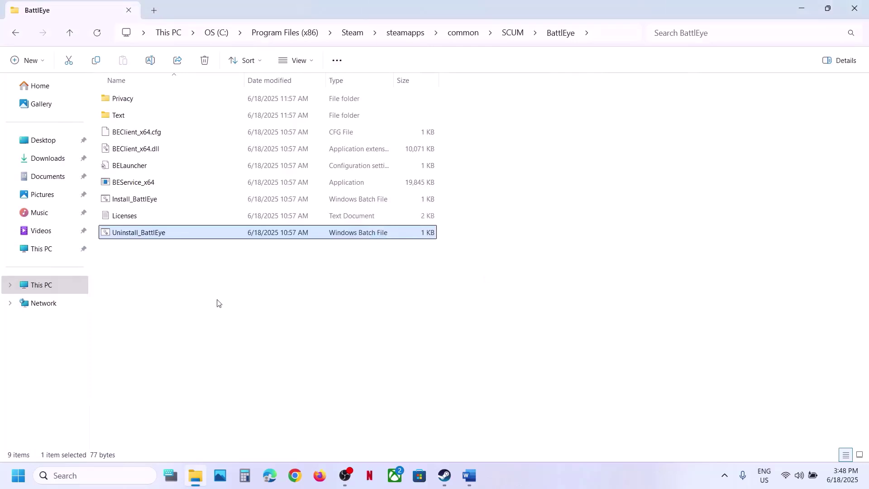
# Step: Run Install_BattlEye as administrator, allowing it to make changes to the device
pyautogui.click(130, 202)
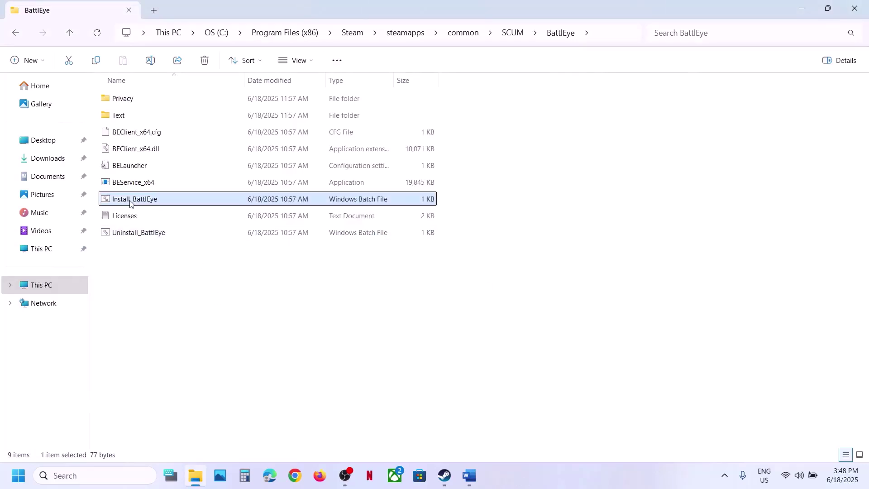
pyautogui.rightClick(130, 201)
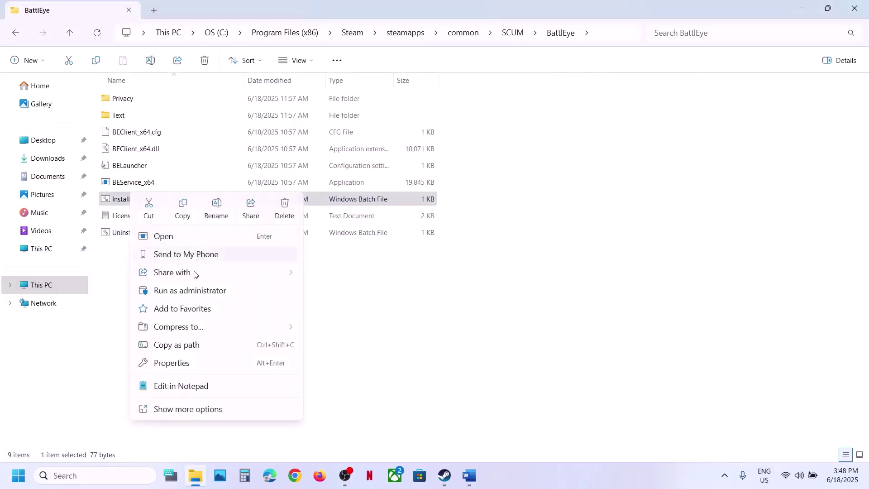
pyautogui.click(188, 291)
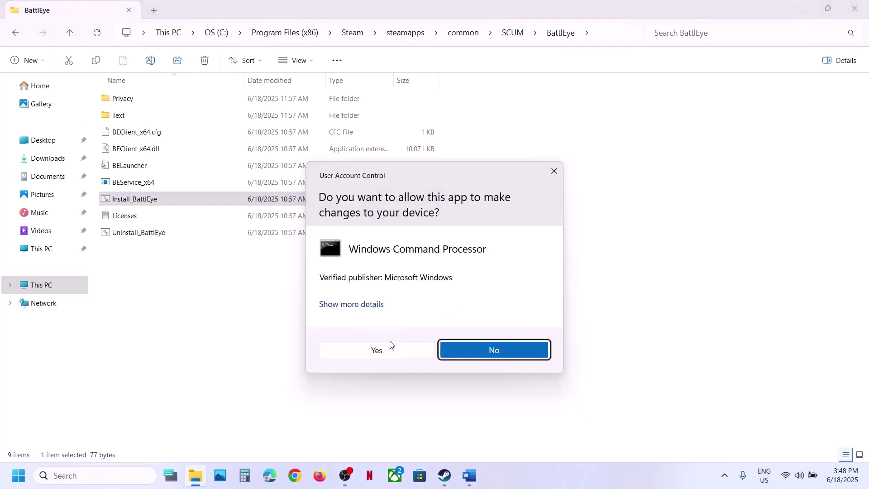
pyautogui.click(379, 355)
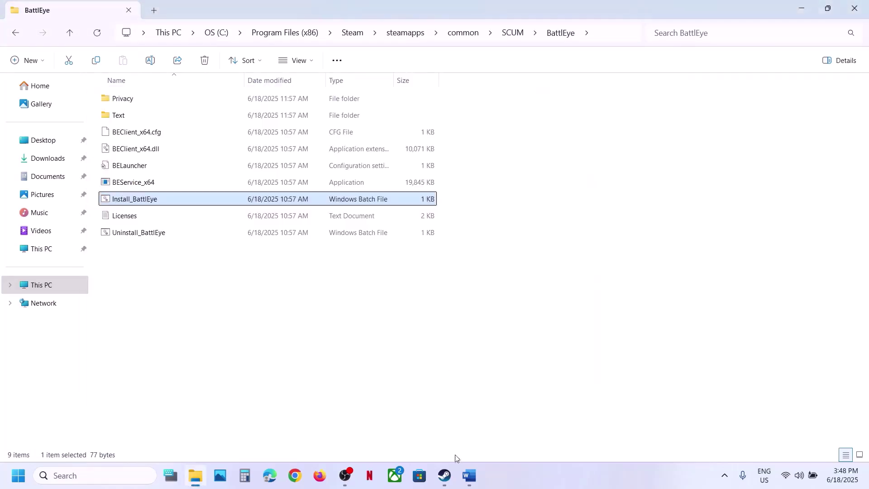
pyautogui.click(446, 479)
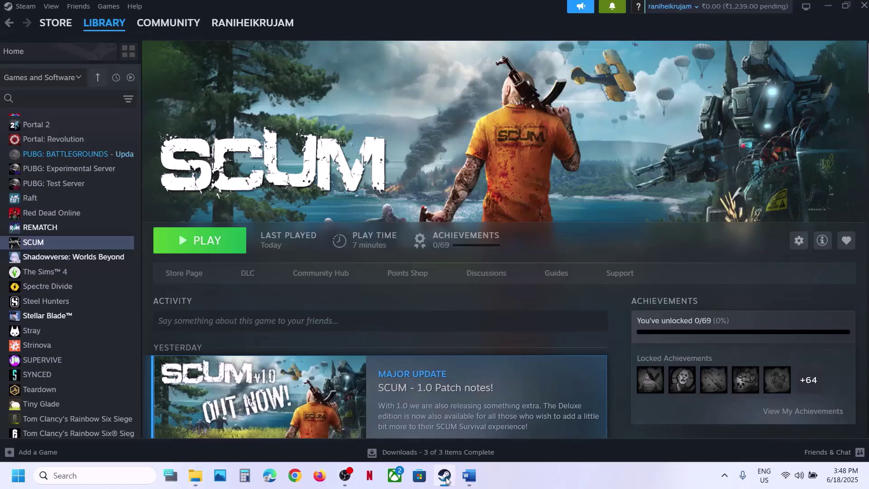
pyautogui.click(446, 479)
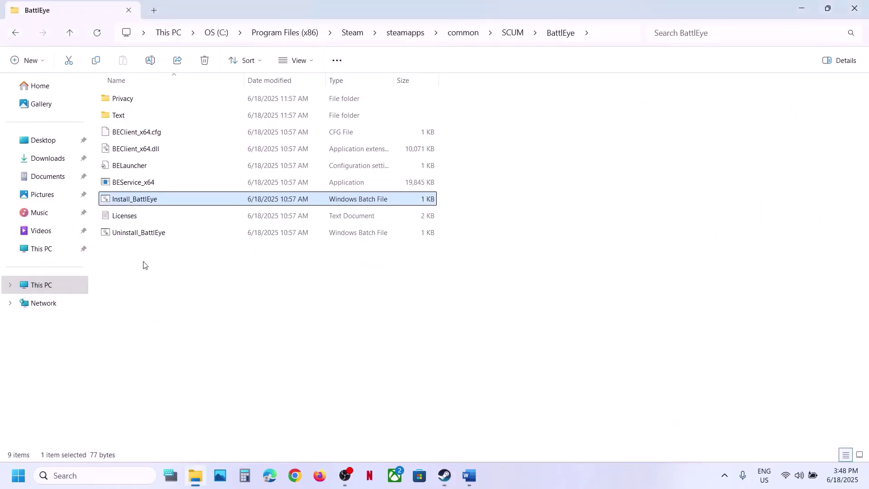
# Step: Uninstall the BattlEye Service again by running Uninstall_BattlEye as administrator and accepting the confirmations
pyautogui.click(129, 236)
pyautogui.rightClick(129, 236)
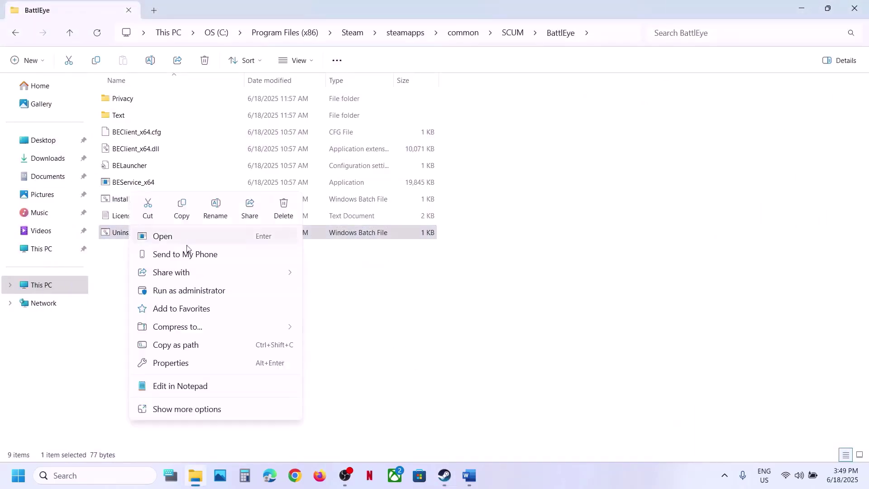
pyautogui.click(211, 291)
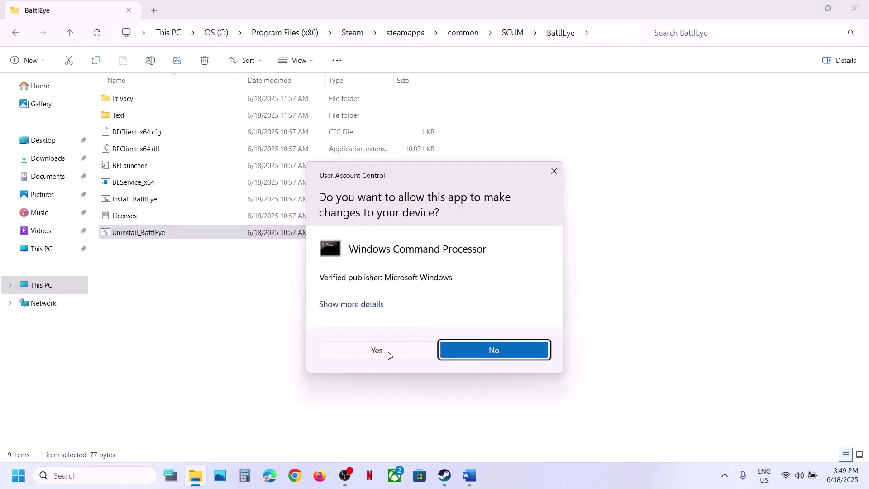
pyautogui.click(377, 351)
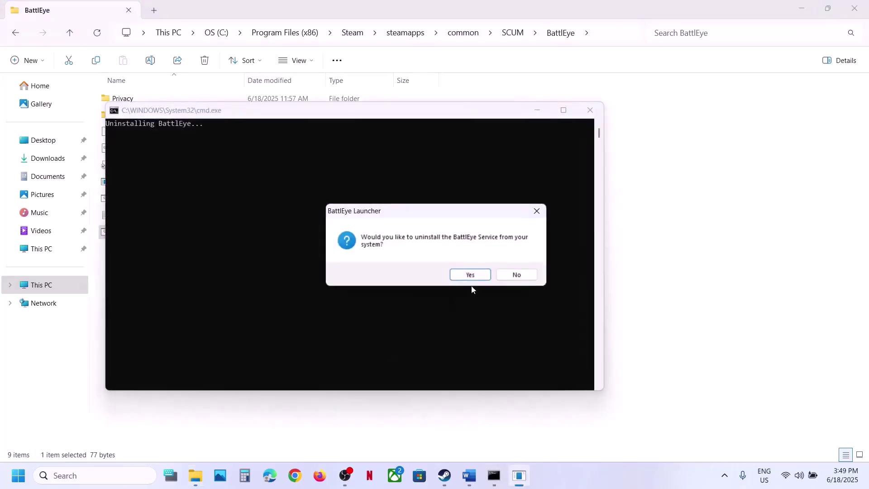
pyautogui.click(479, 277)
pyautogui.click(480, 276)
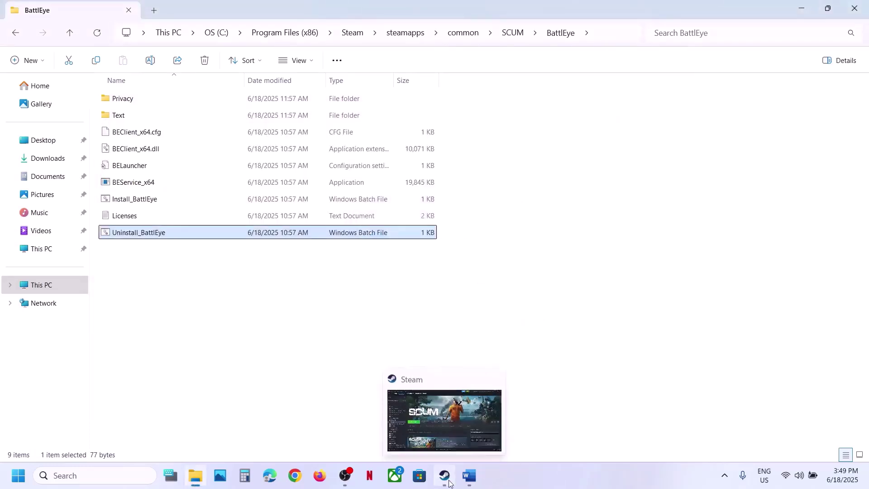
# Step: Switch to Steam and launch SCUM with the standard Play SCUM launch option
pyautogui.click(538, 358)
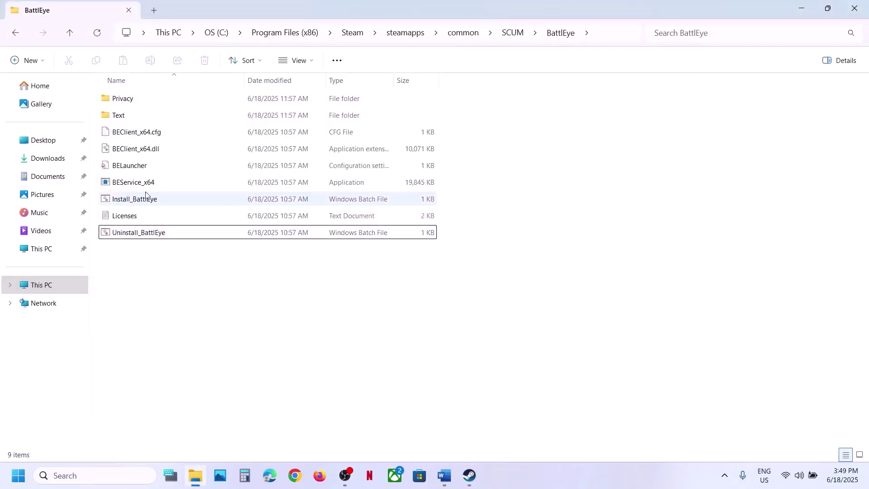
pyautogui.click(470, 476)
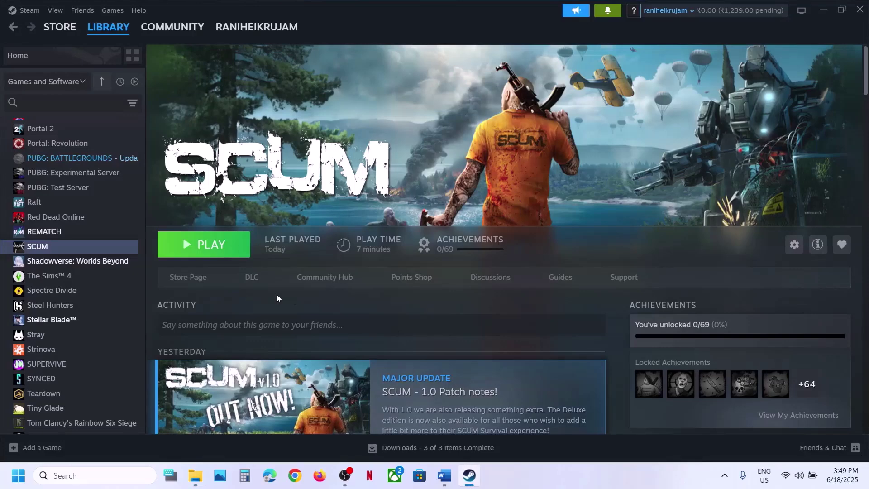
pyautogui.click(226, 252)
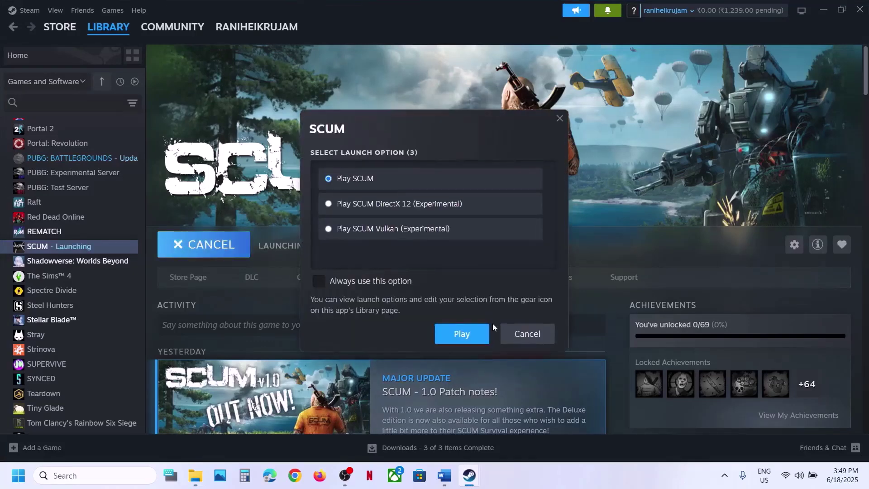
pyautogui.click(450, 333)
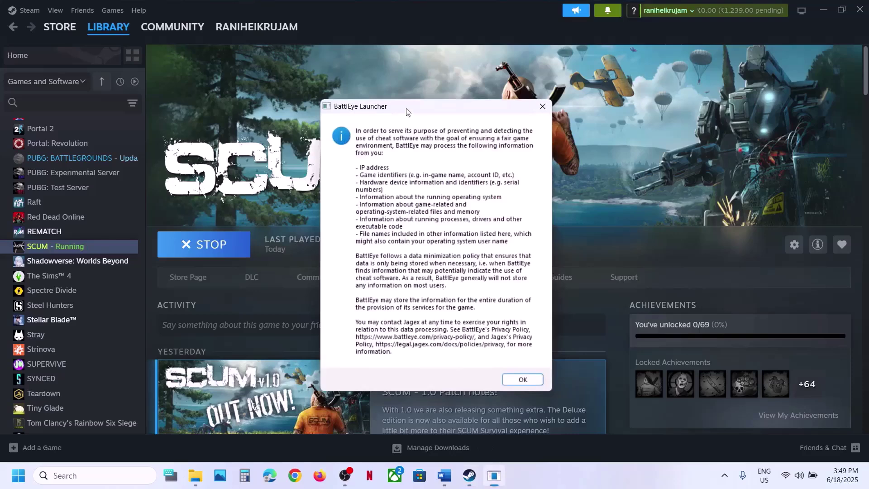
# Step: Acknowledge the BattlEye data processing notice, allow BattlEye Launcher to make changes to the device, and bring its window to the front
pyautogui.click(523, 379)
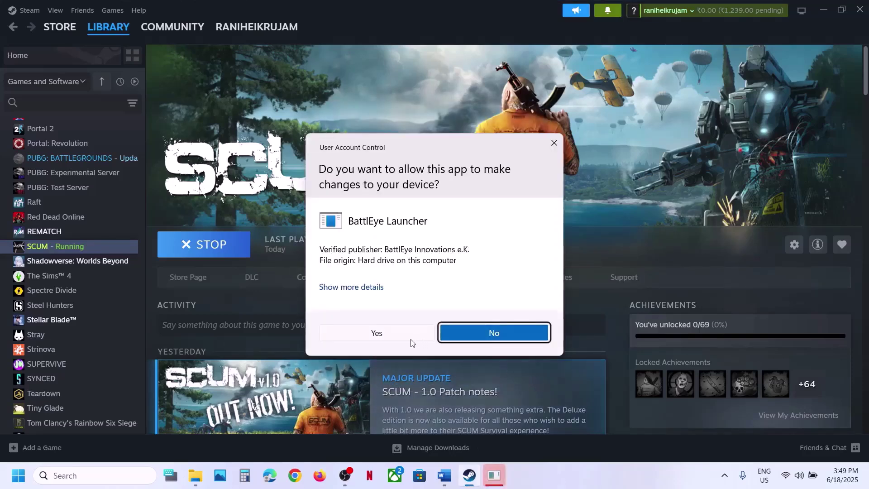
pyautogui.click(398, 334)
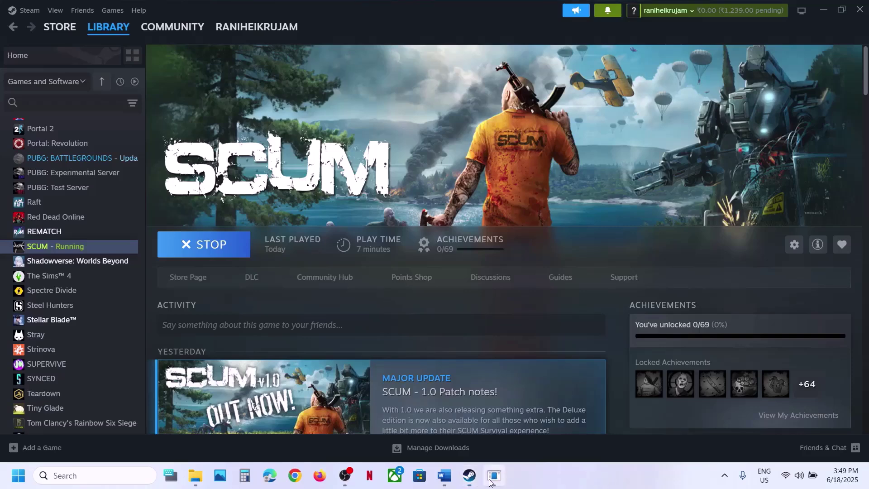
pyautogui.click(490, 481)
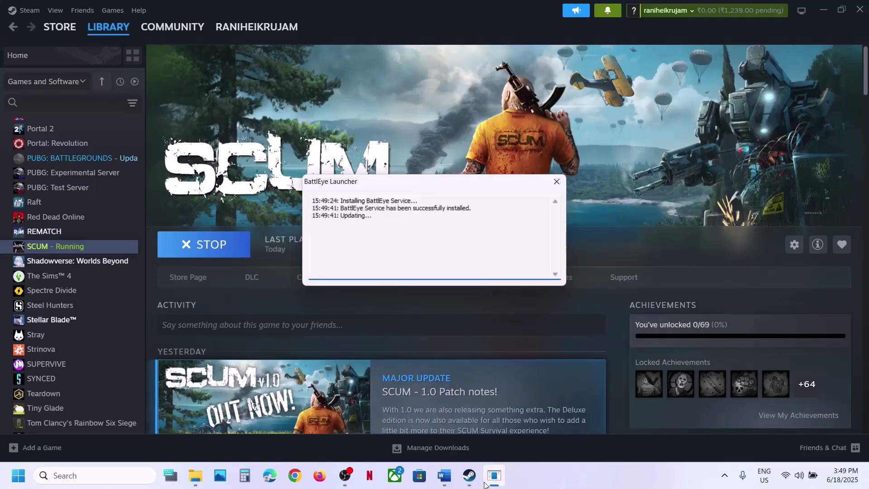
# Step: Switch to the Word troubleshooting notes, highlight "Run SCUM_Launcher.exe" in Step 4, and minimize the document
pyautogui.click(444, 475)
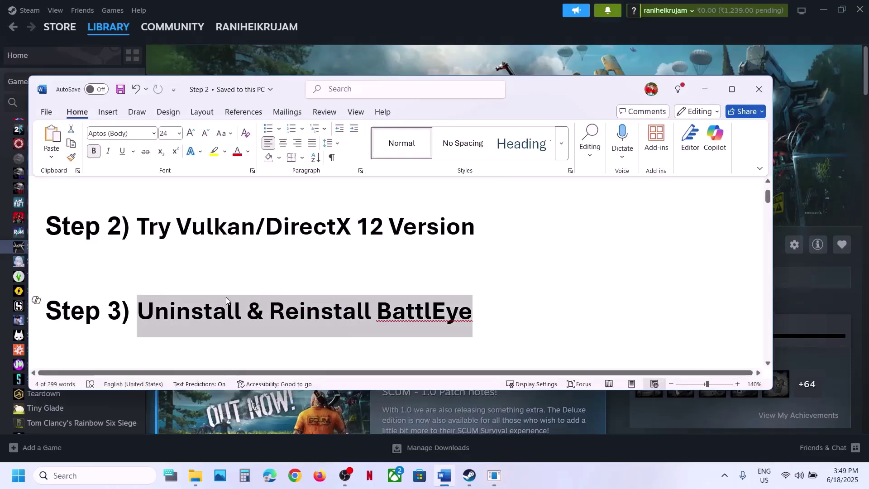
pyautogui.scroll(-3, 235, 296)
pyautogui.moveTo(157, 285); pyautogui.dragTo(430, 289)
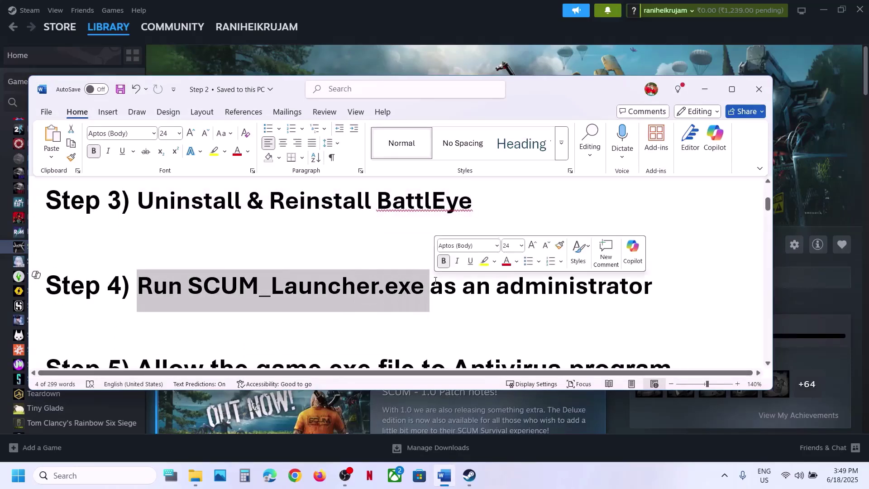
pyautogui.click(704, 89)
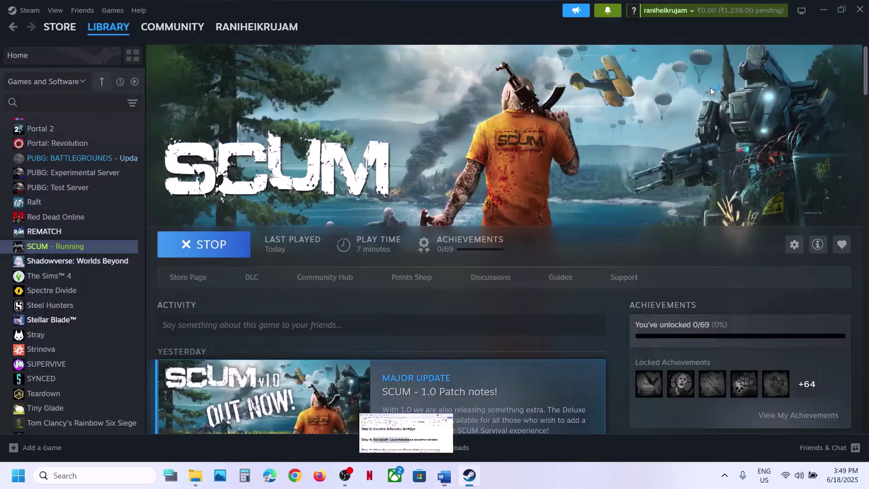
# Step: Stop the running SCUM game in Steam and browse its local files
pyautogui.click(224, 252)
pyautogui.click(422, 261)
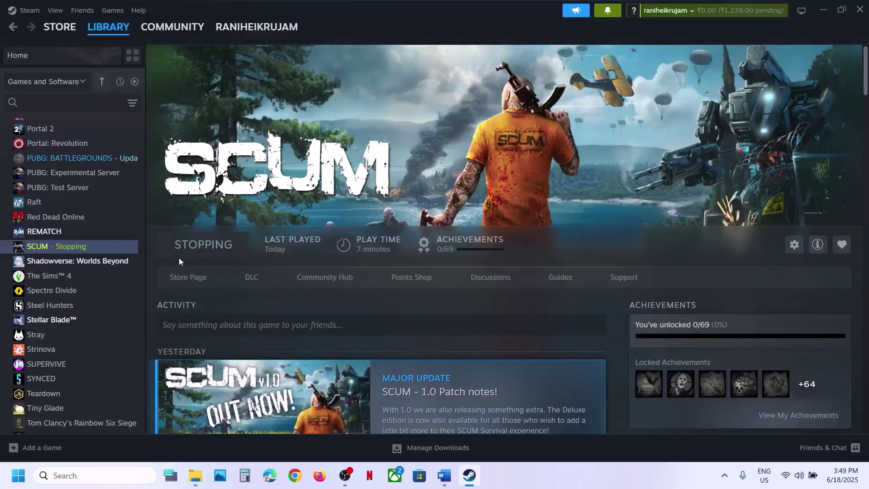
pyautogui.rightClick(84, 247)
pyautogui.moveTo(113, 296)
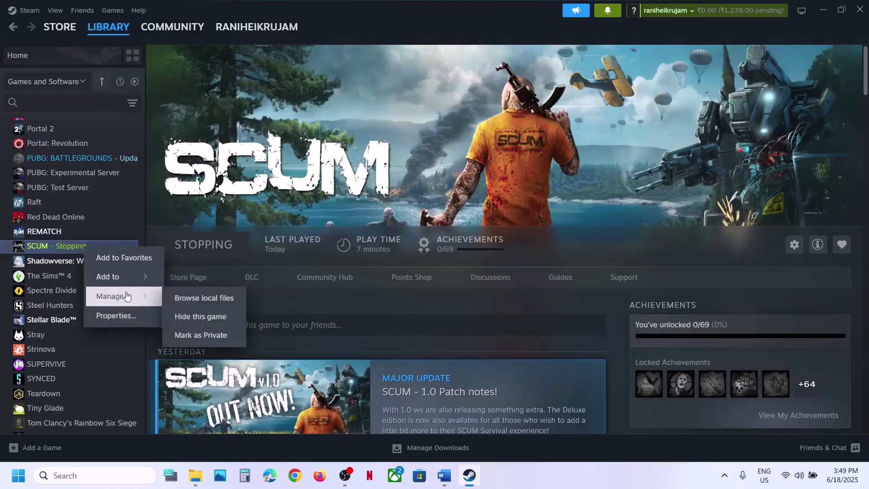
pyautogui.click(214, 299)
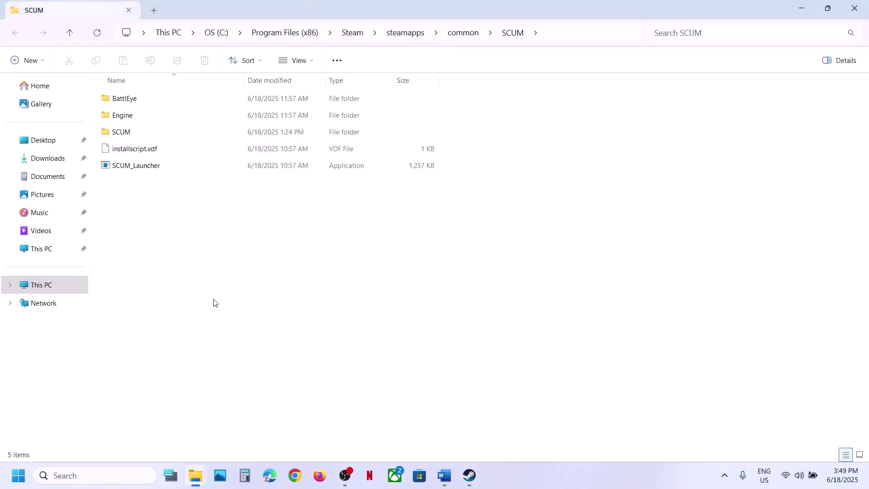
pyautogui.click(124, 167)
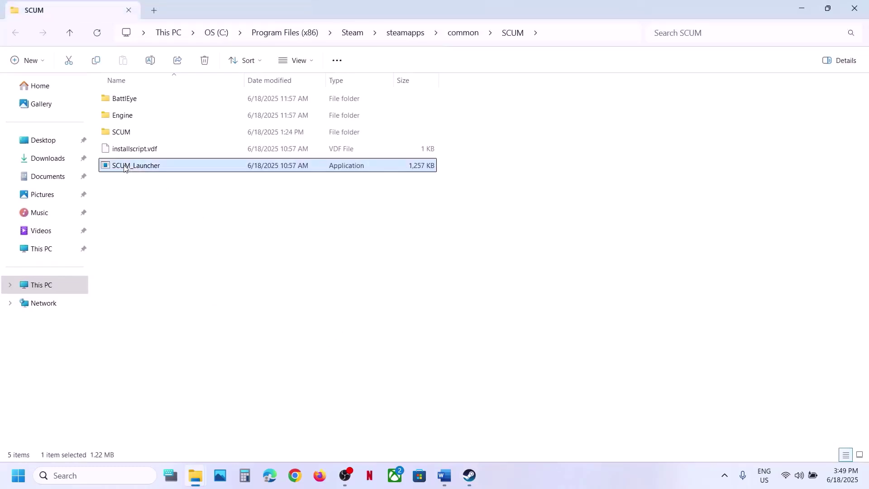
pyautogui.rightClick(125, 168)
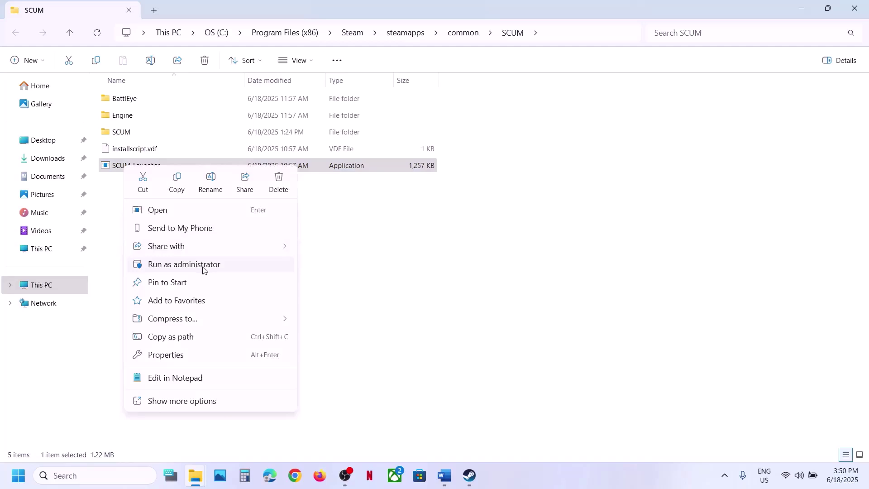
pyautogui.click(325, 208)
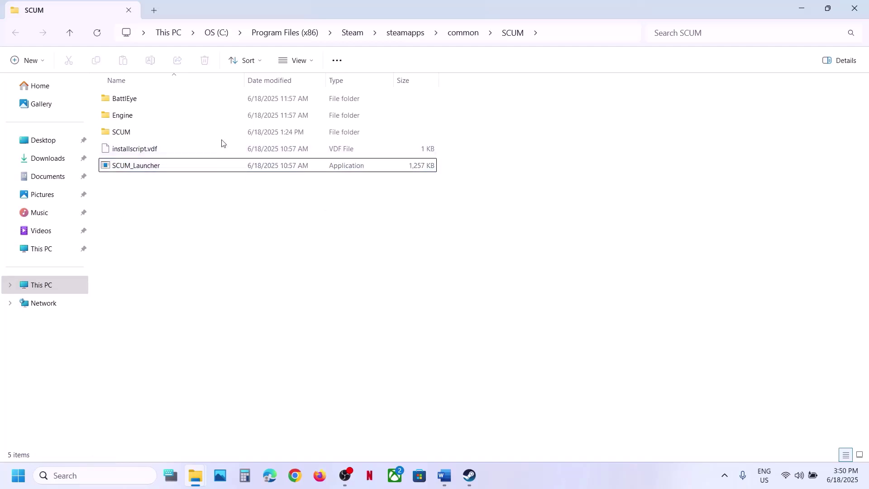
# Step: Run BEService_x64 from the BattlEye folder as administrator, allowing it to make changes to the device
pyautogui.doubleClick(138, 108)
pyautogui.click(130, 188)
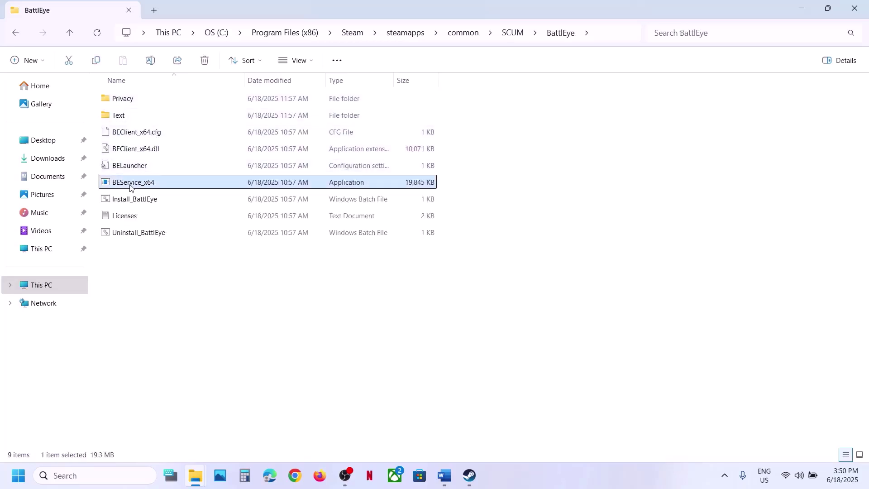
pyautogui.rightClick(130, 188)
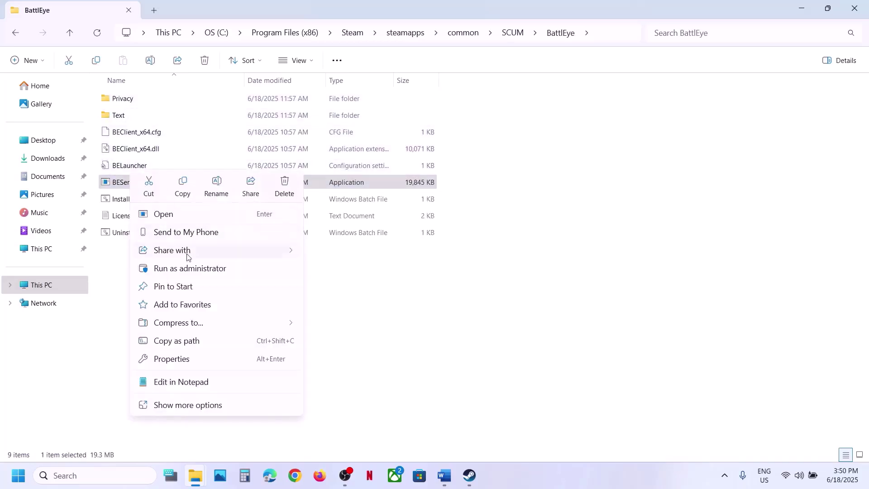
pyautogui.click(188, 268)
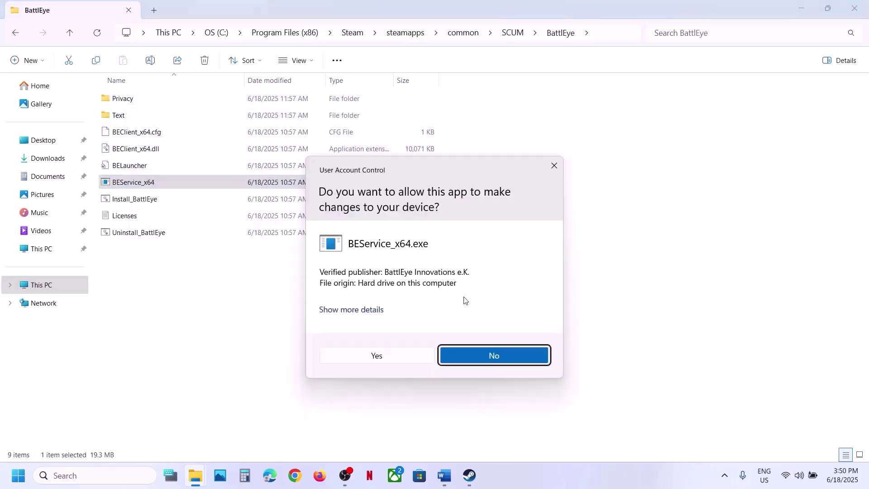
pyautogui.click(371, 356)
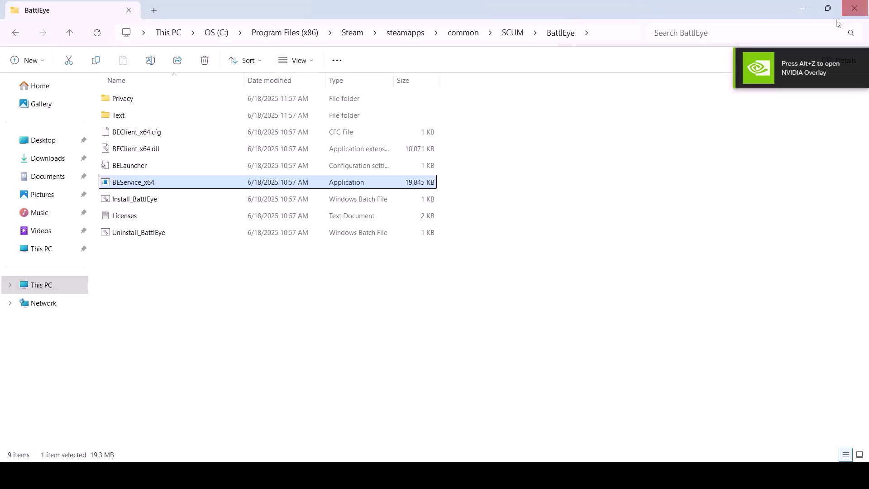
# Step: Minimize the BattlEye folder, bring the launched SCUM game window to the front, and close the game
pyautogui.click(802, 9)
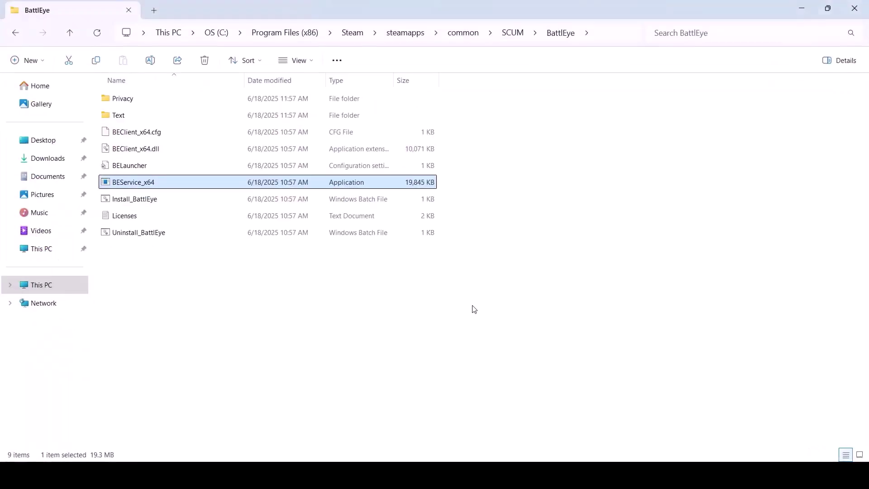
pyautogui.click(493, 474)
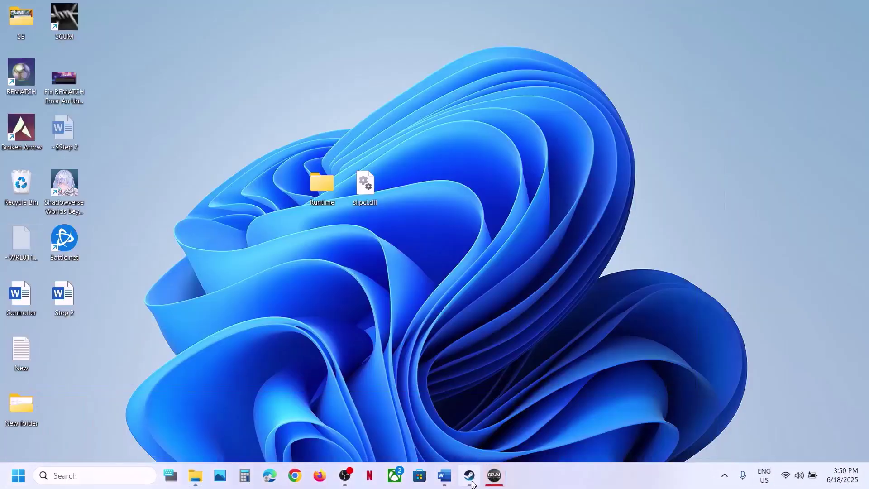
pyautogui.click(471, 480)
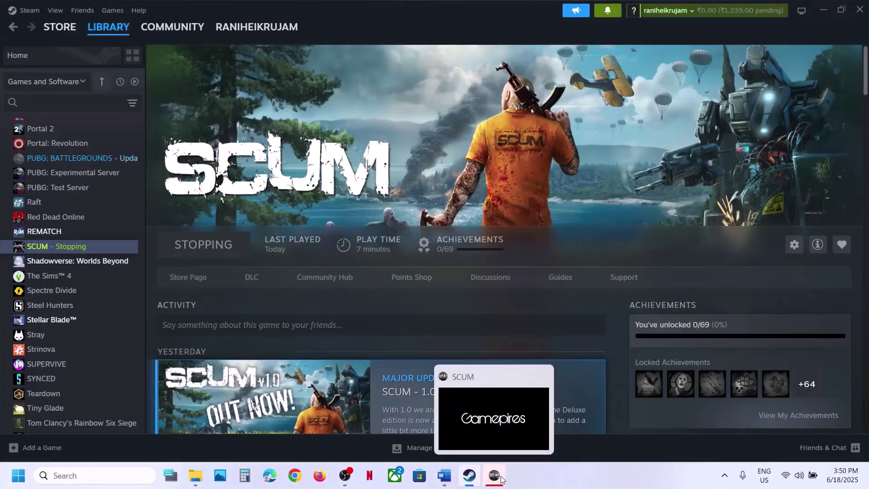
pyautogui.click(500, 478)
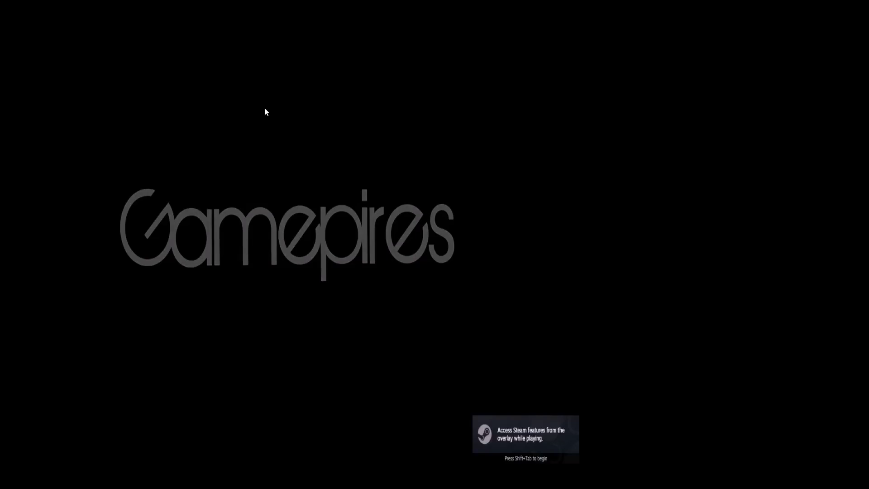
pyautogui.hotkey('alt', 'F4')
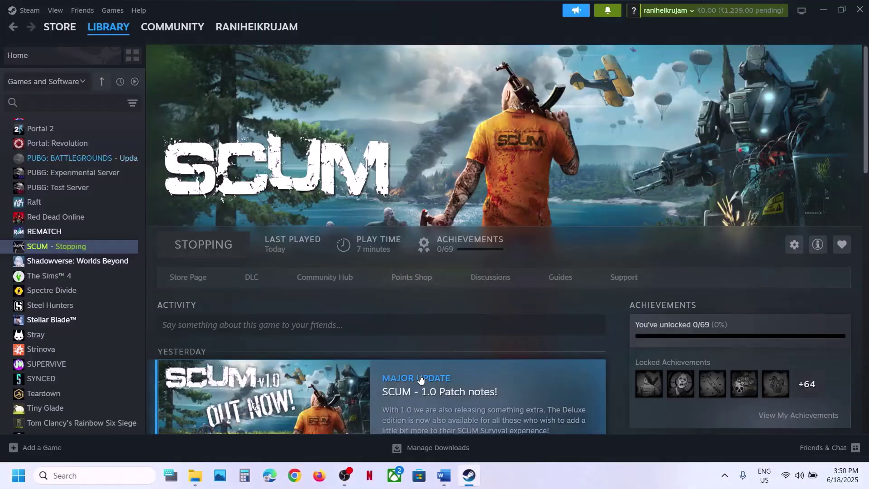
# Step: Switch to the Word notes and review Step 5 on allowing the game exe through antivirus programs, Windows Security and the firewall
pyautogui.click(444, 475)
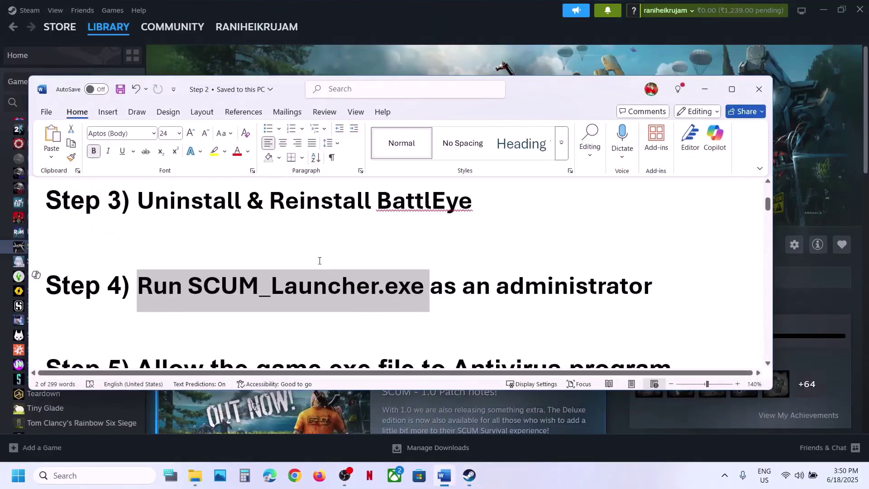
pyautogui.scroll(-2, 319, 260)
pyautogui.scroll(-2, 318, 260)
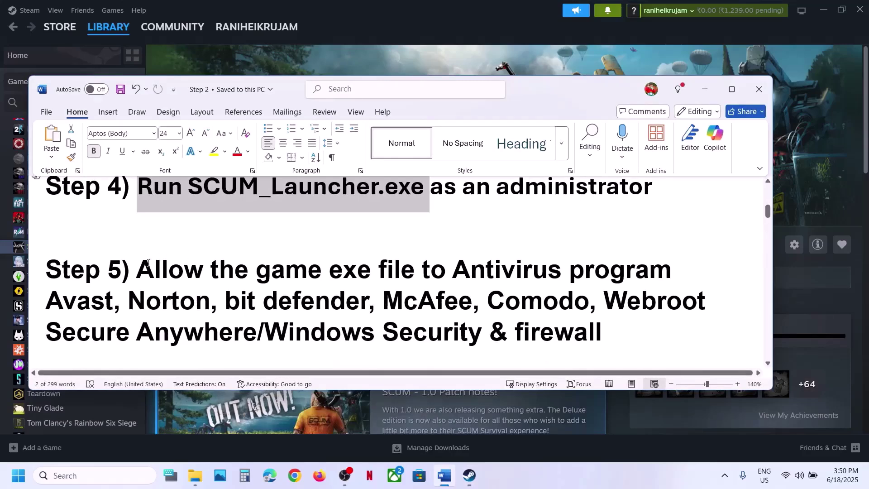
pyautogui.moveTo(147, 266); pyautogui.dragTo(639, 277)
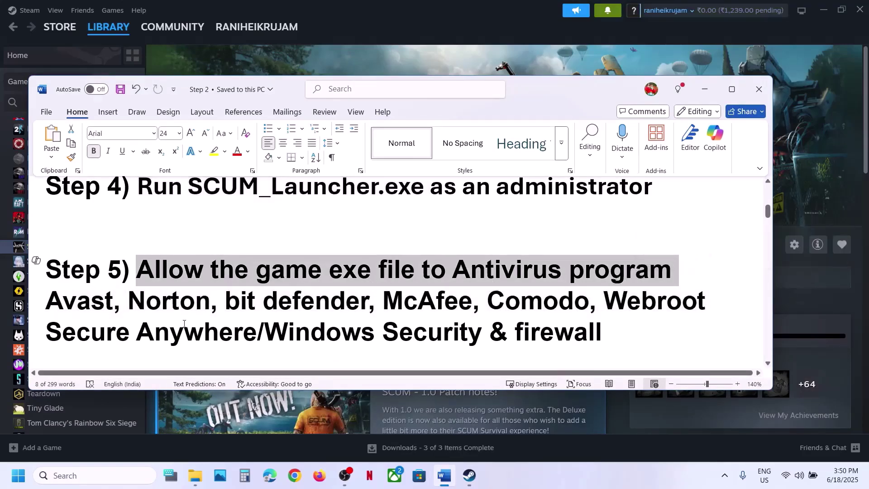
pyautogui.click(134, 318)
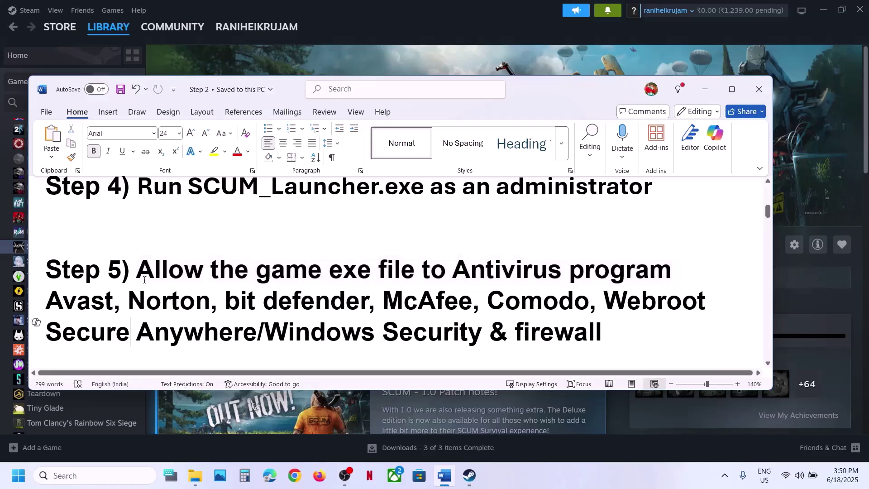
pyautogui.moveTo(138, 270); pyautogui.dragTo(541, 303)
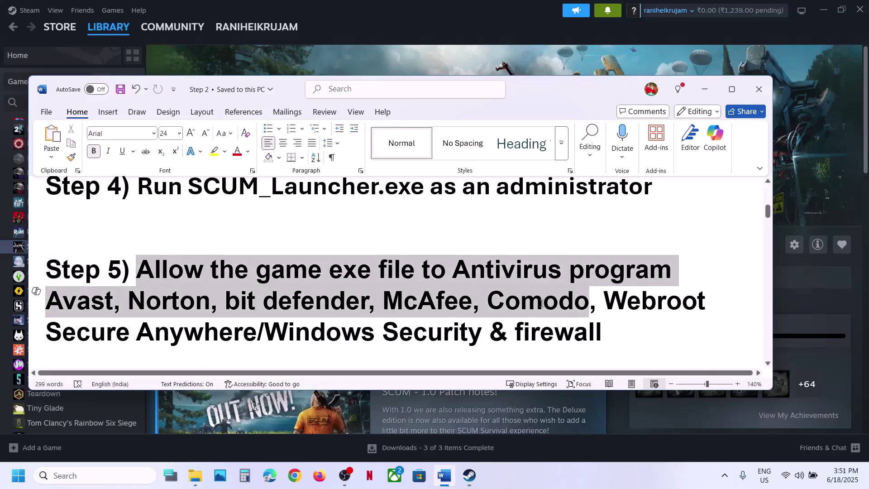
pyautogui.click(602, 333)
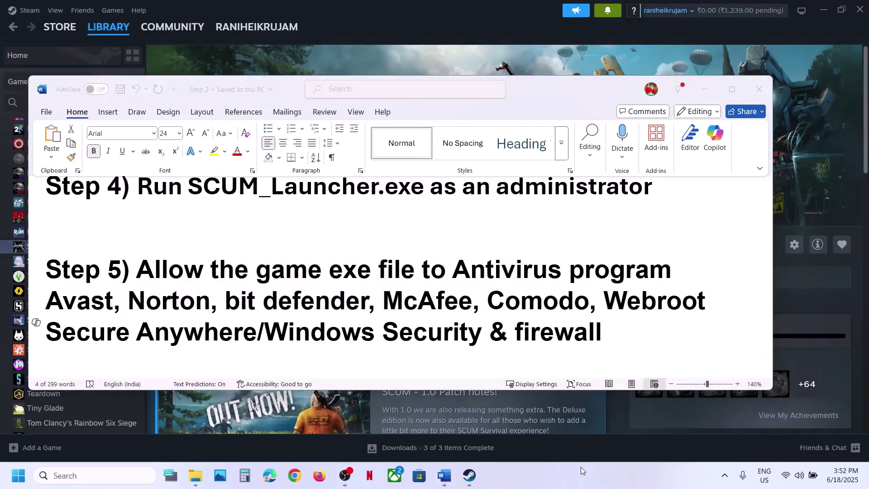
pyautogui.moveTo(602, 333); pyautogui.dragTo(281, 343)
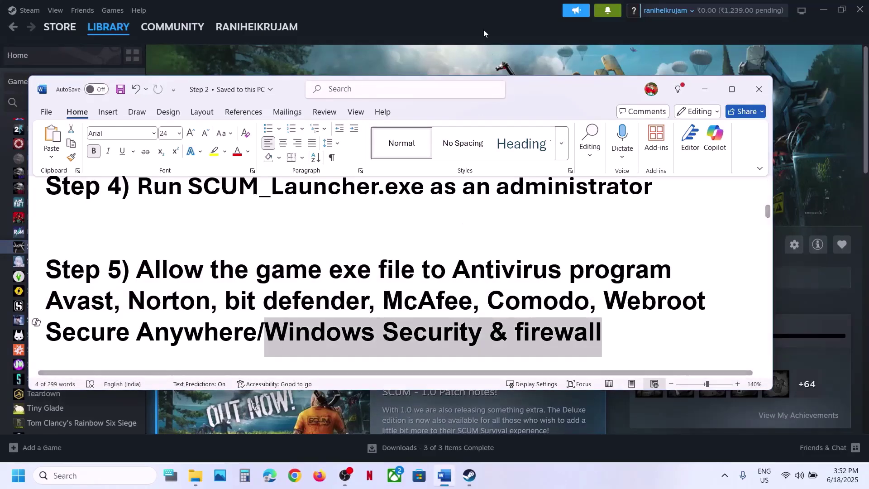
pyautogui.click(455, 64)
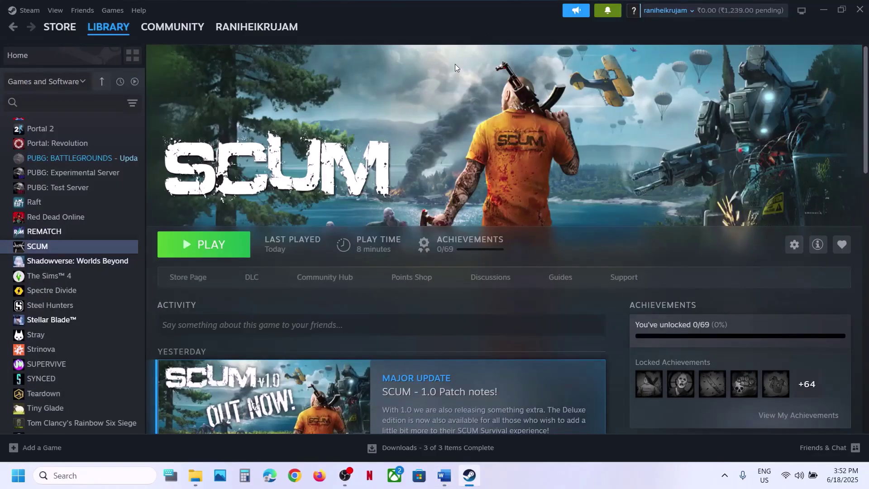
# Step: In Windows Security's ransomware protection settings, open the page for allowing an app through Controlled folder access
pyautogui.press('super+i')
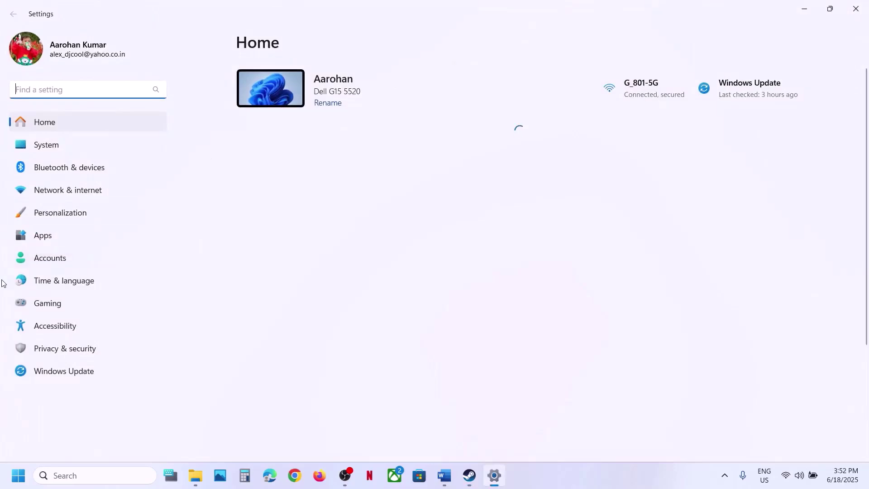
pyautogui.click(50, 339)
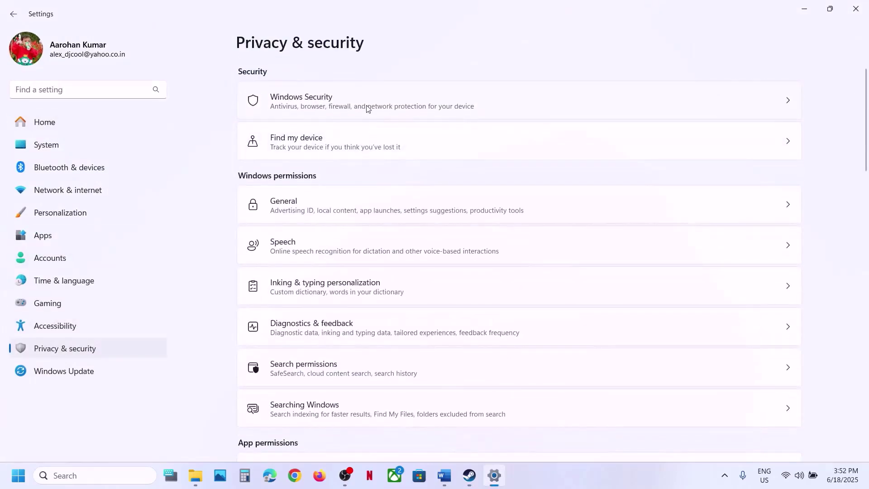
pyautogui.click(367, 109)
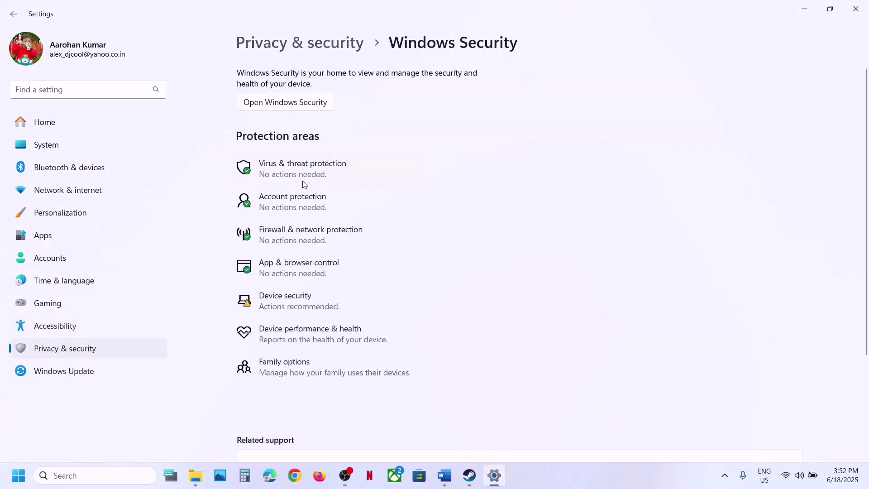
pyautogui.click(304, 183)
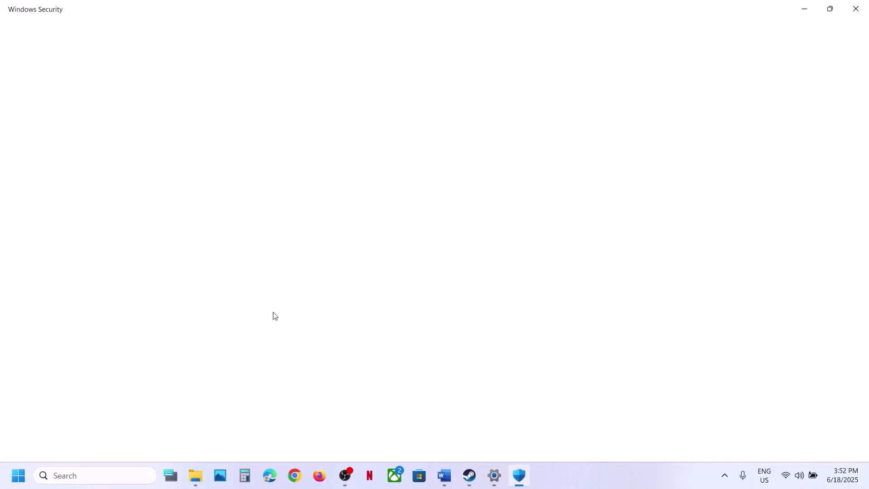
pyautogui.scroll(-3, 275, 316)
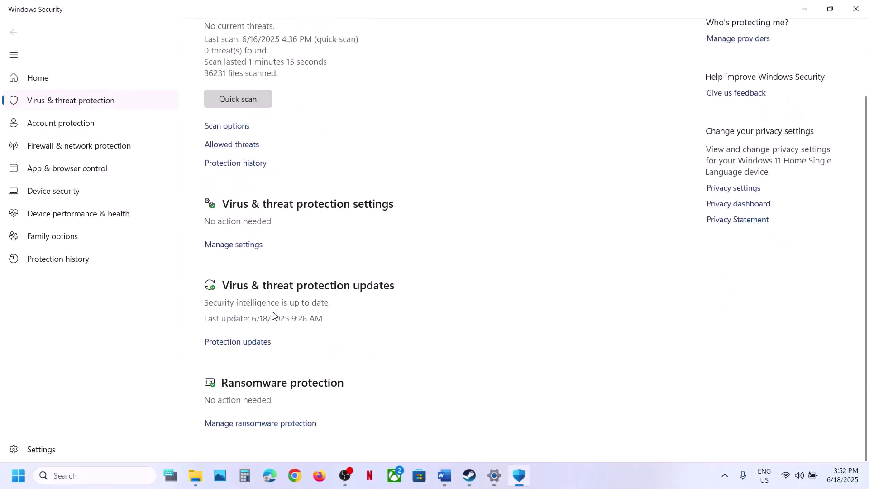
pyautogui.click(275, 425)
pyautogui.click(257, 242)
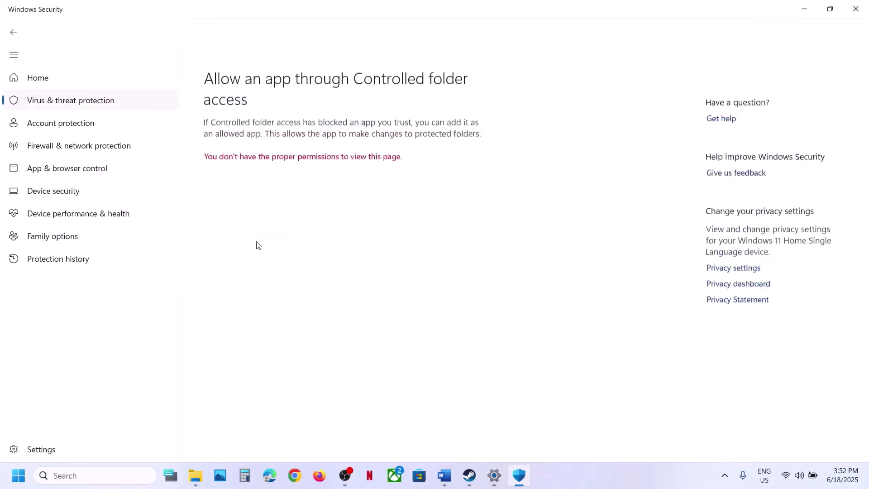
# Step: Add SCUM_Launcher from Steam's steamapps\common\SCUM folder to the apps allowed through Controlled folder access, approving the permission request
pyautogui.click(373, 328)
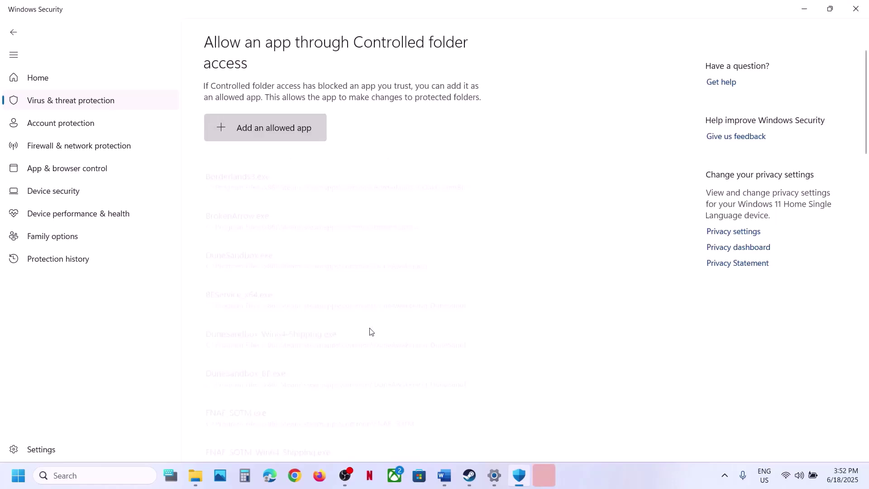
pyautogui.click(266, 127)
pyautogui.click(267, 179)
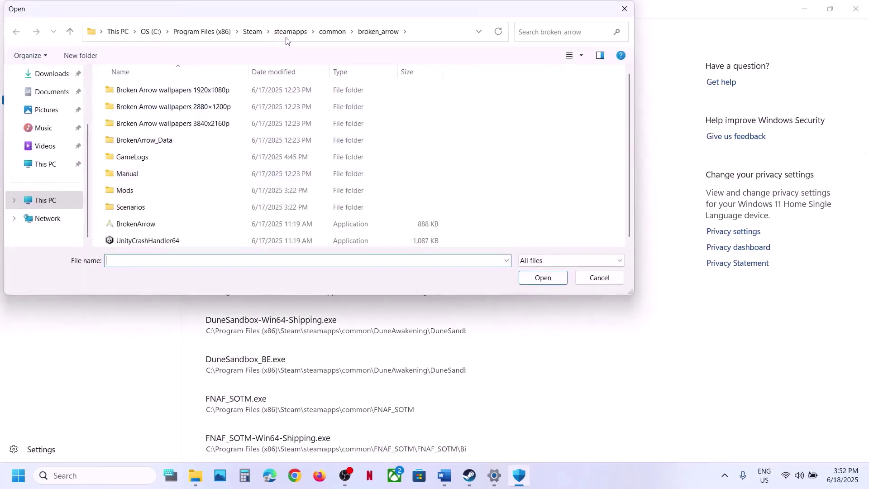
pyautogui.click(324, 33)
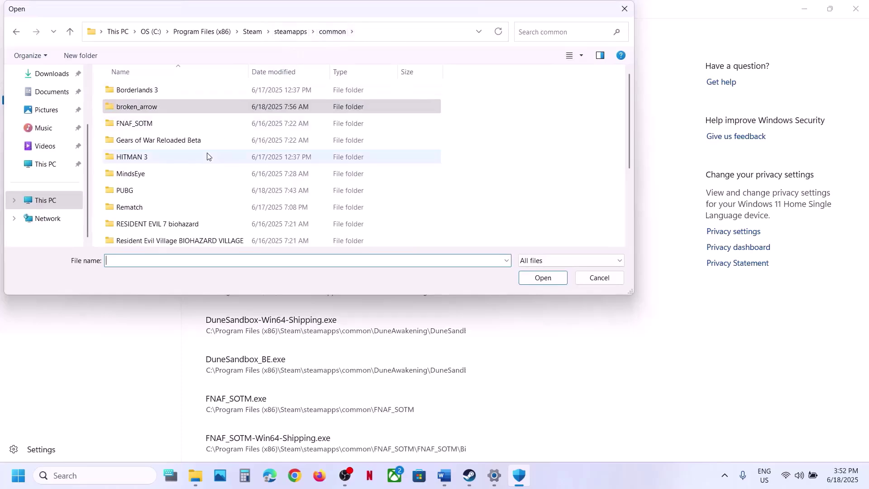
pyautogui.scroll(-1, 188, 183)
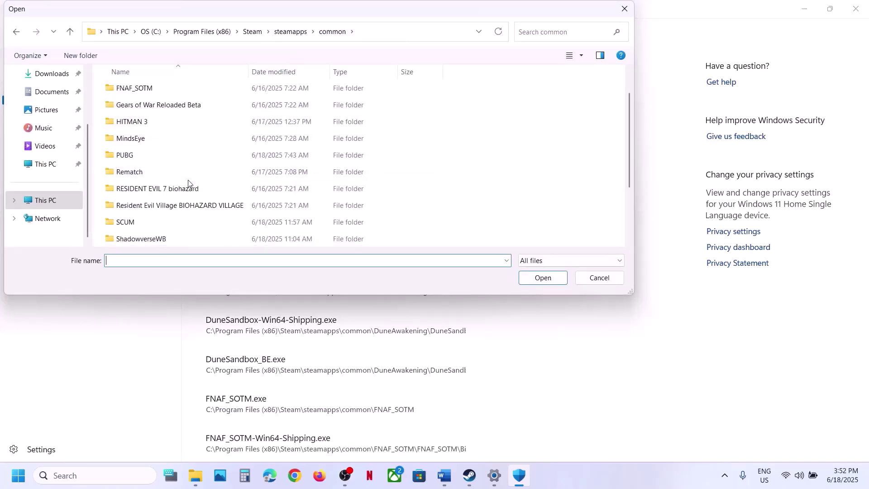
pyautogui.scroll(1, 189, 183)
pyautogui.scroll(-3, 188, 183)
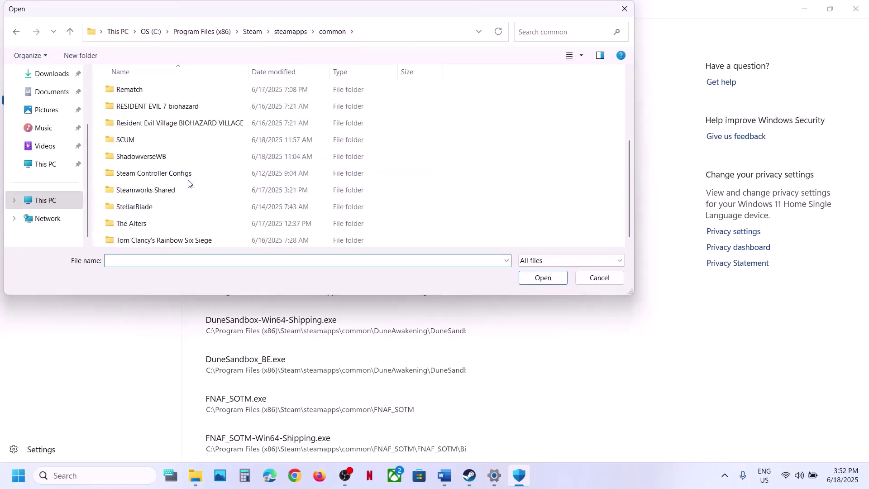
pyautogui.scroll(3, 188, 183)
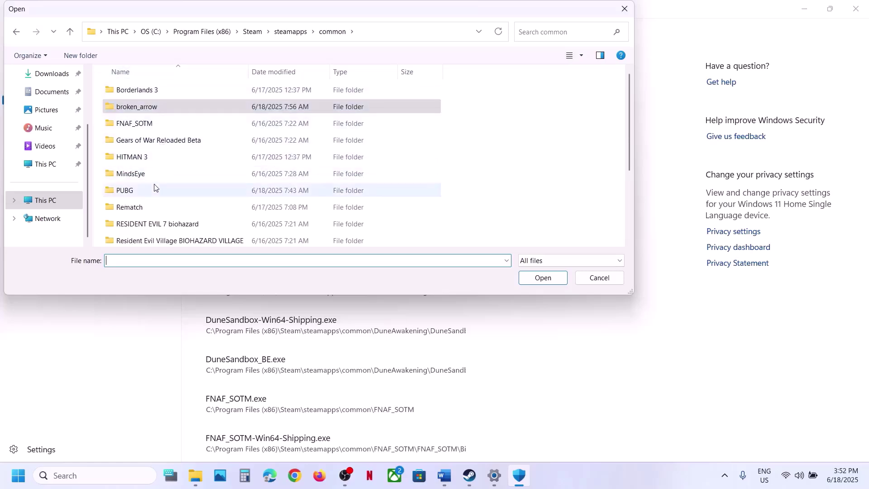
pyautogui.scroll(-3, 153, 209)
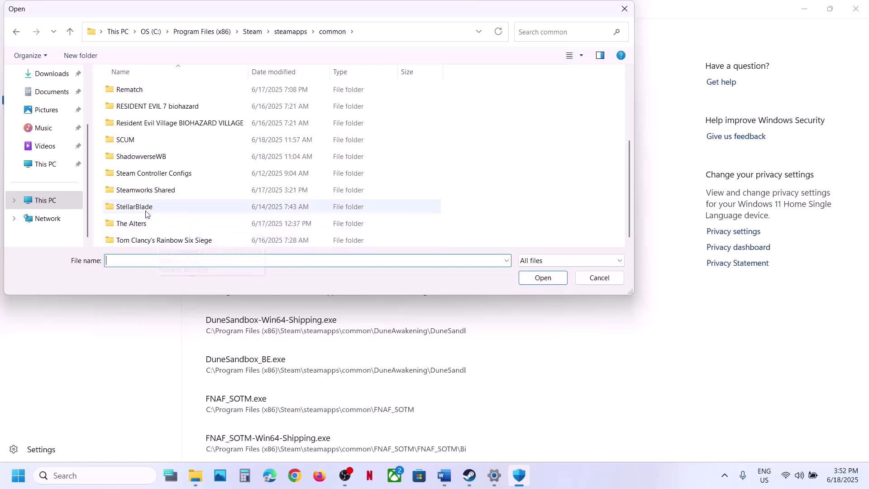
pyautogui.doubleClick(140, 140)
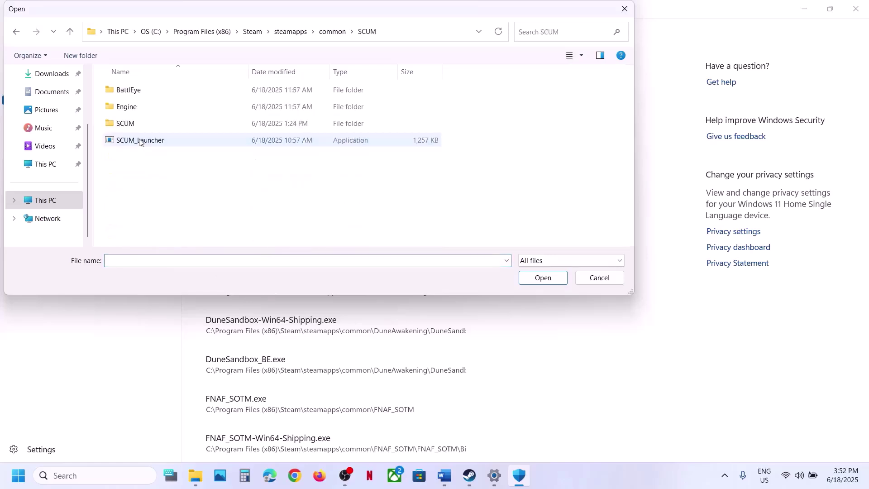
pyautogui.click(134, 141)
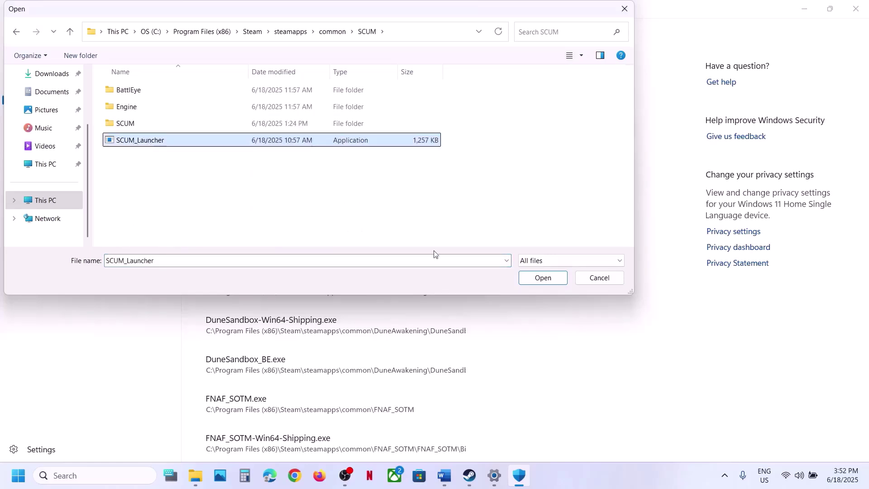
pyautogui.click(539, 281)
# Step: Add the SCUM application from the SCUM\SCUM\Binaries\Win64 folder to the apps allowed through Controlled folder access
pyautogui.click(265, 118)
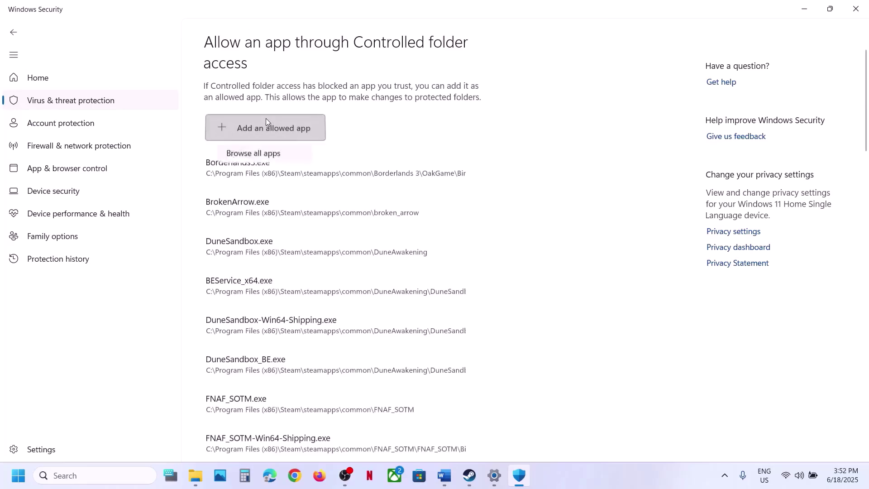
pyautogui.click(243, 176)
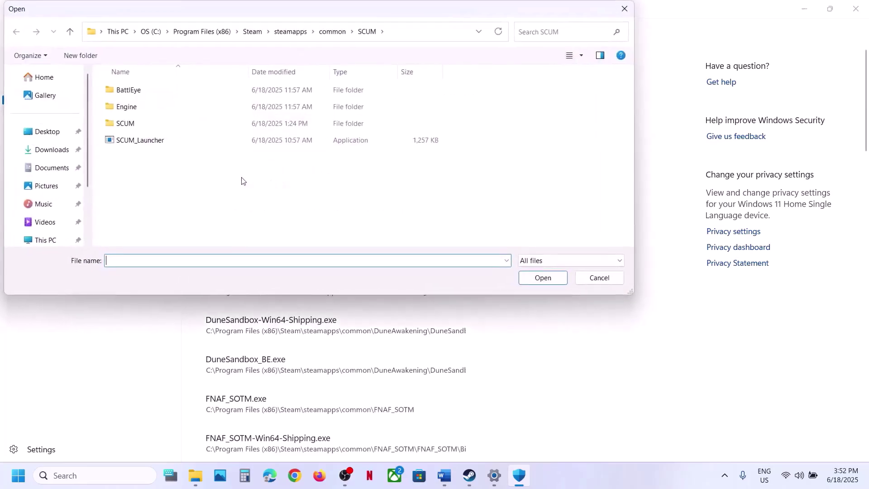
pyautogui.doubleClick(139, 128)
pyautogui.doubleClick(132, 92)
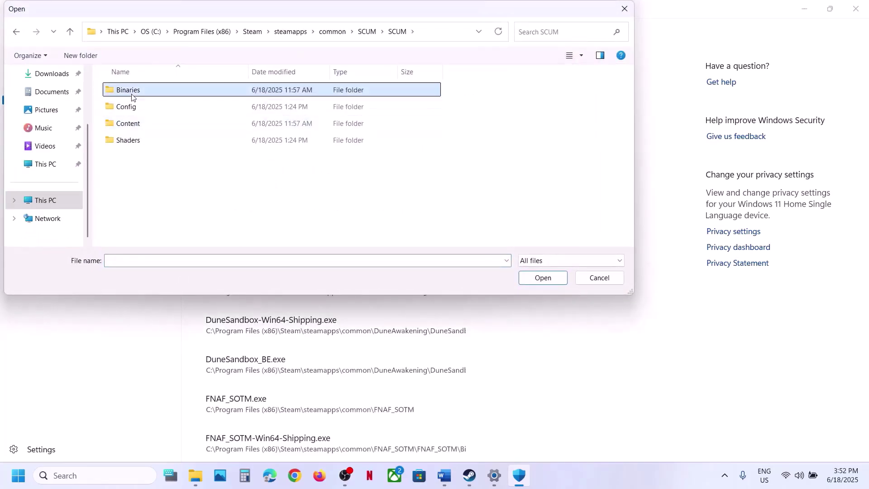
pyautogui.doubleClick(131, 94)
pyautogui.click(171, 93)
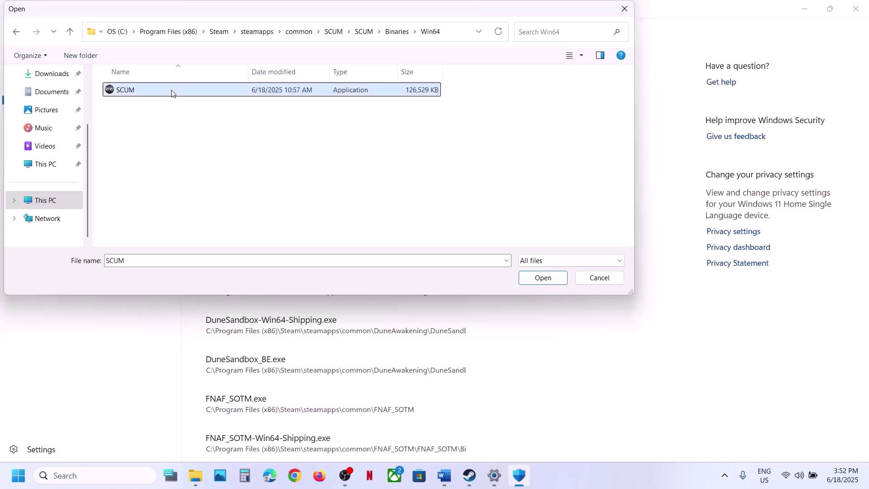
pyautogui.click(543, 278)
# Step: Add BEService_x64 from SCUM's BattlEye folder to the apps allowed through Controlled folder access
pyautogui.click(245, 126)
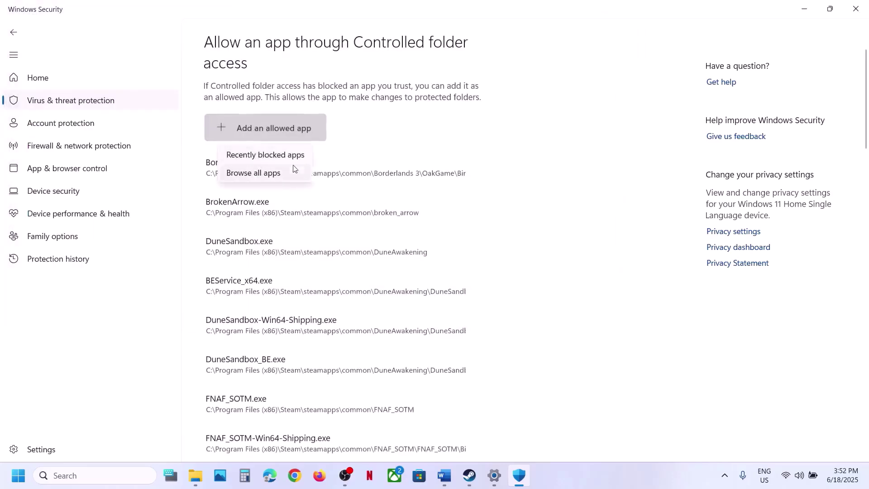
pyautogui.click(273, 174)
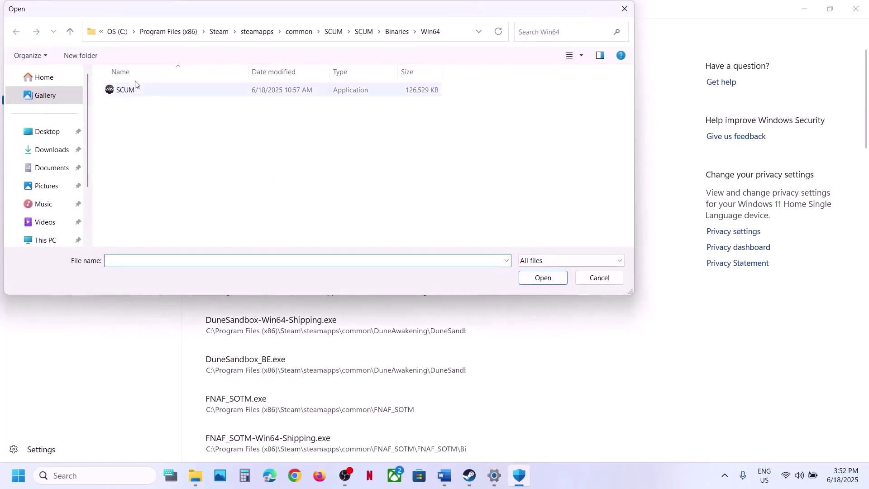
pyautogui.click(69, 32)
pyautogui.click(69, 32)
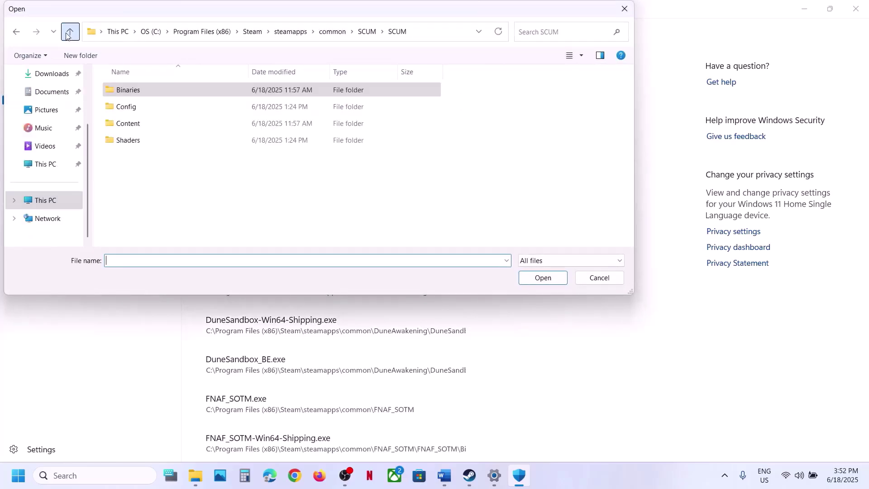
pyautogui.click(69, 32)
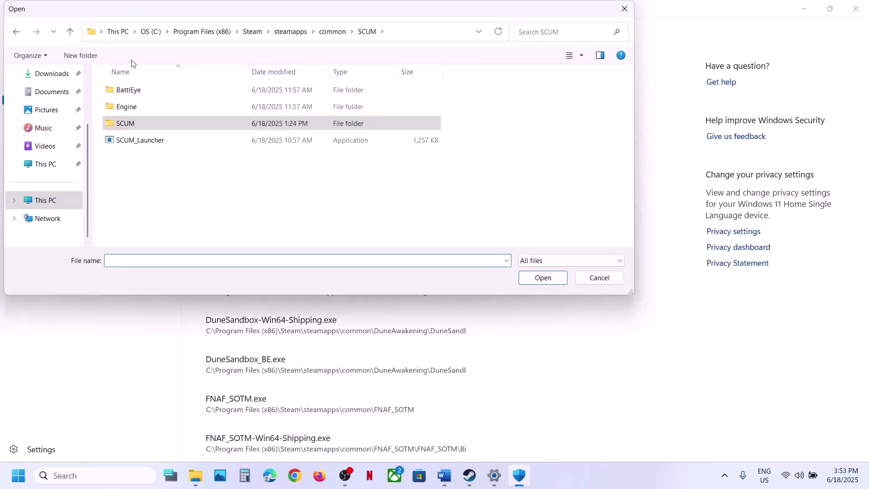
pyautogui.doubleClick(135, 90)
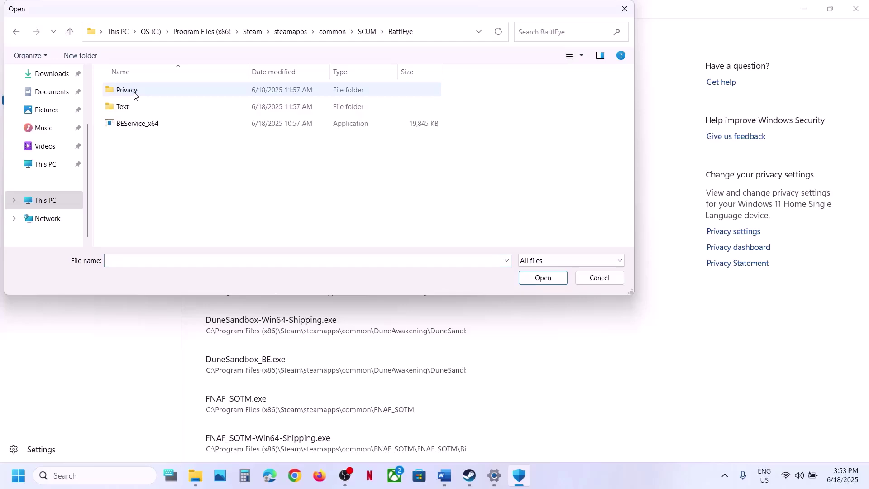
pyautogui.click(140, 123)
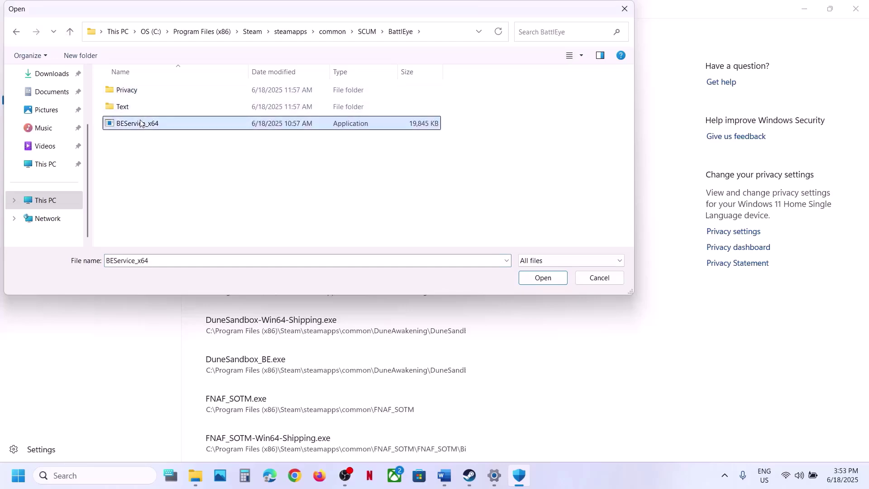
pyautogui.click(535, 277)
# Step: Switch to Control Panel and open Windows Defender Firewall's list of allowed apps and features
pyautogui.click(84, 481)
pyautogui.write('control')
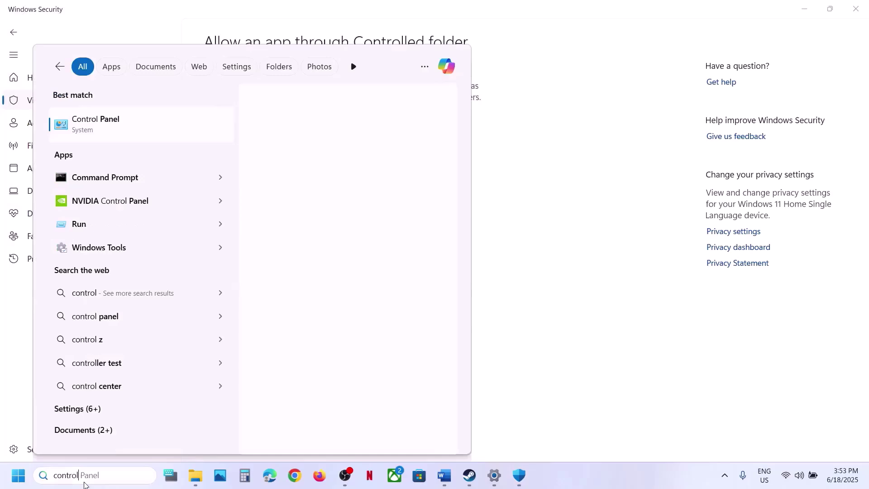
pyautogui.press('Return')
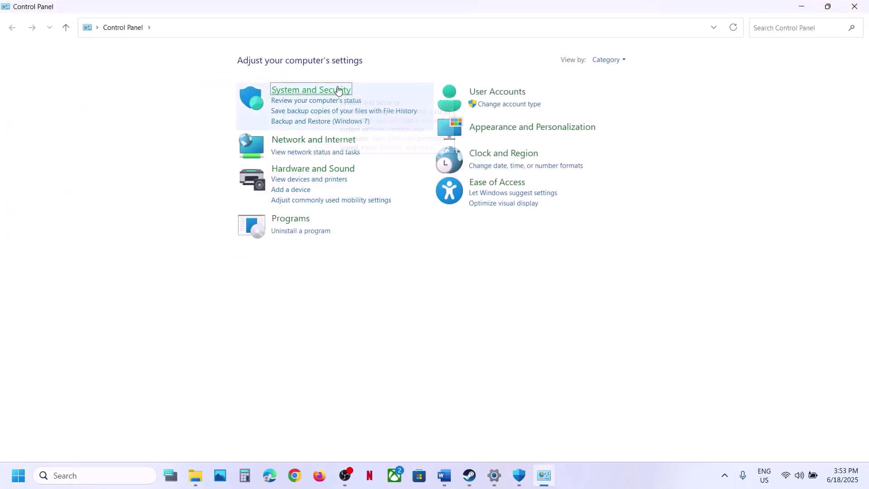
pyautogui.click(339, 90)
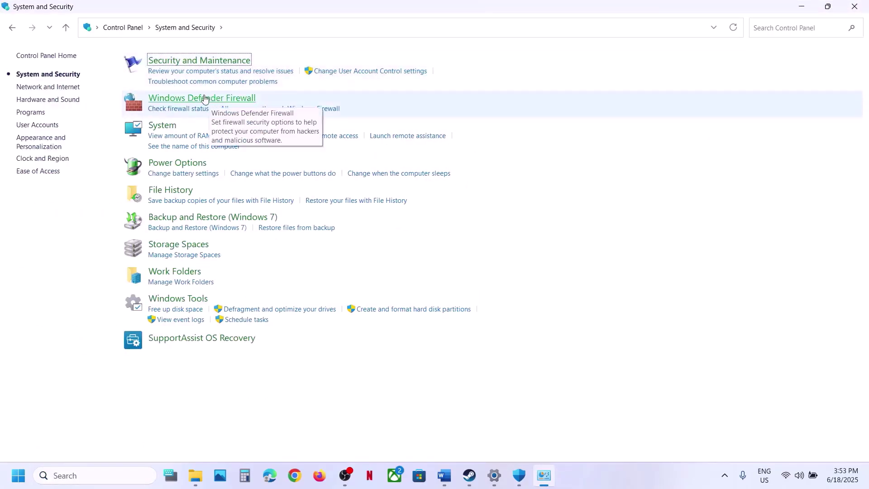
pyautogui.click(205, 99)
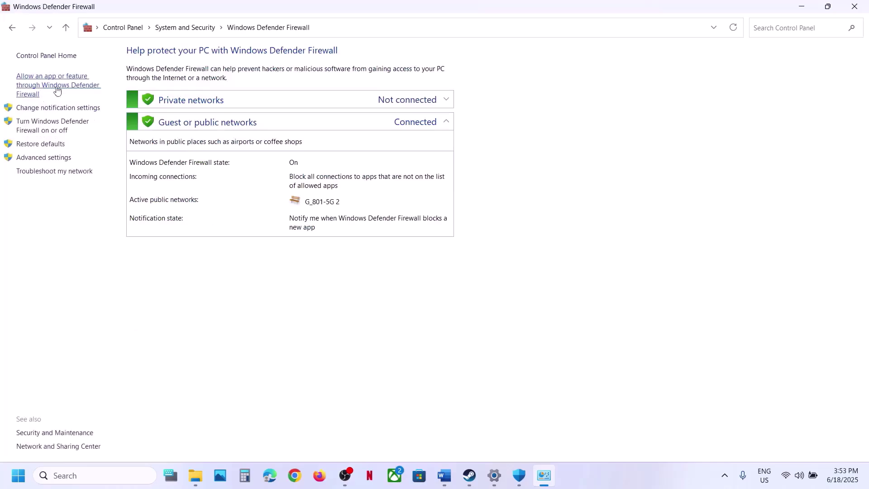
pyautogui.click(67, 84)
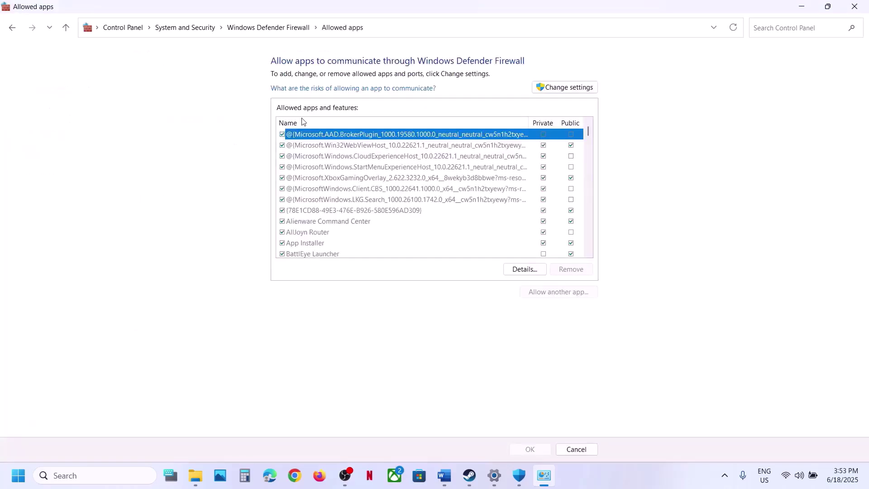
# Step: Unlock the firewall's allowed apps for changes and try to add SCUM_Launcher from Steam's steamapps\common\SCUM folder
pyautogui.click(563, 83)
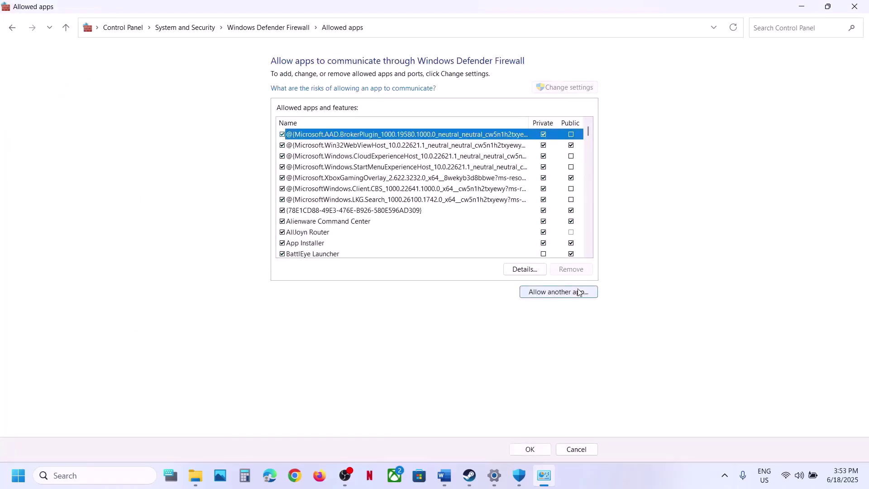
pyautogui.click(579, 292)
pyautogui.click(510, 291)
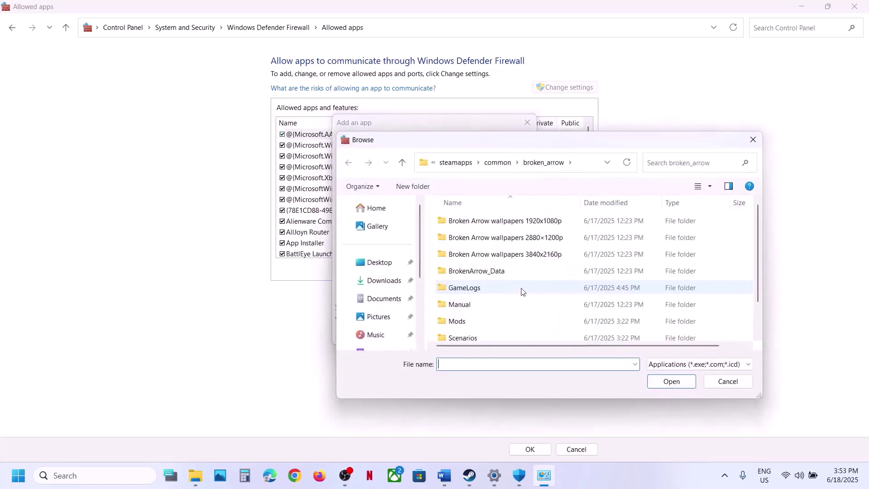
pyautogui.click(497, 169)
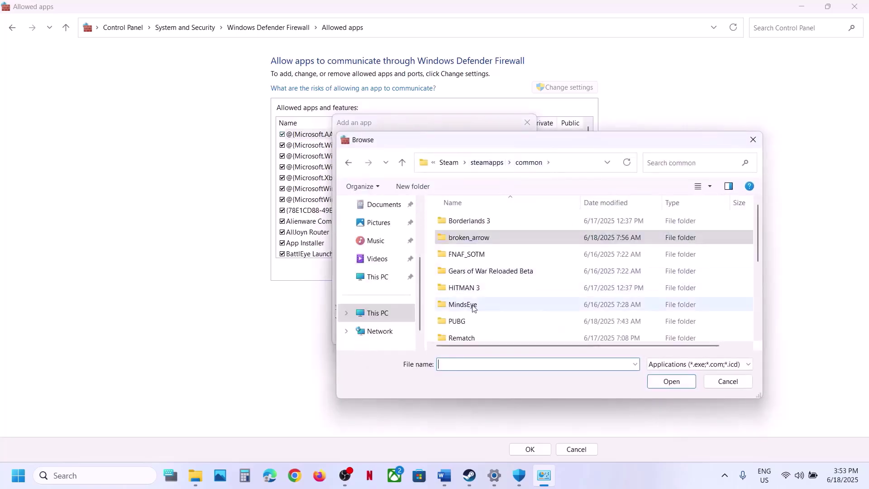
pyautogui.scroll(-3, 471, 305)
pyautogui.doubleClick(458, 233)
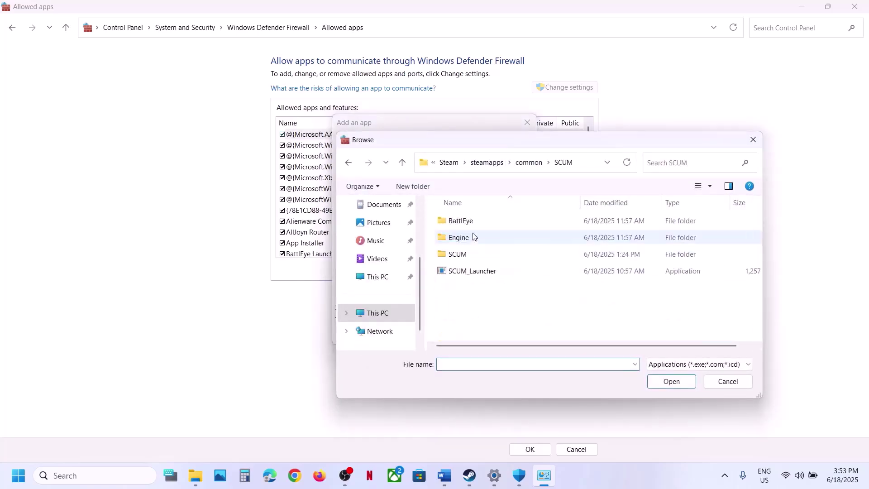
pyautogui.click(465, 272)
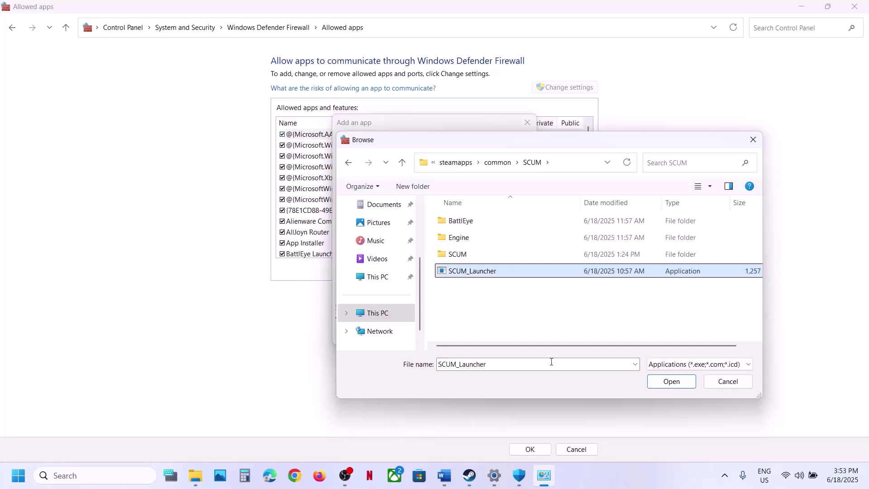
pyautogui.click(653, 385)
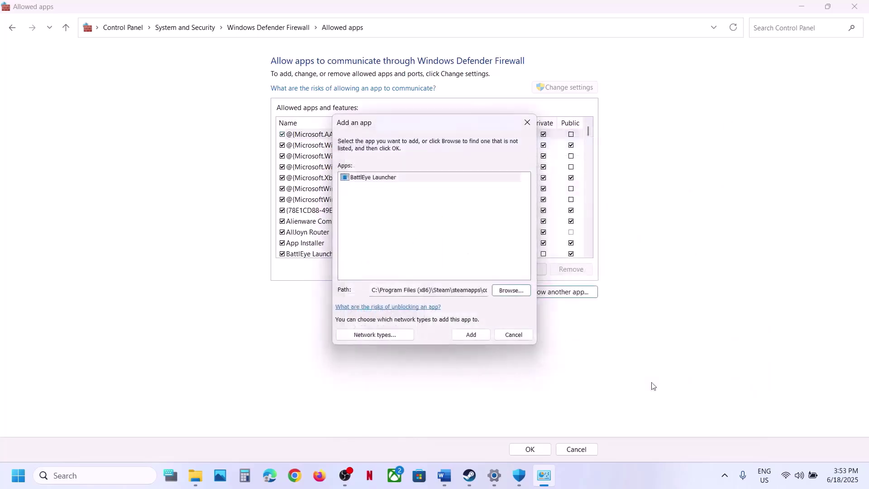
pyautogui.click(483, 333)
pyautogui.click(509, 277)
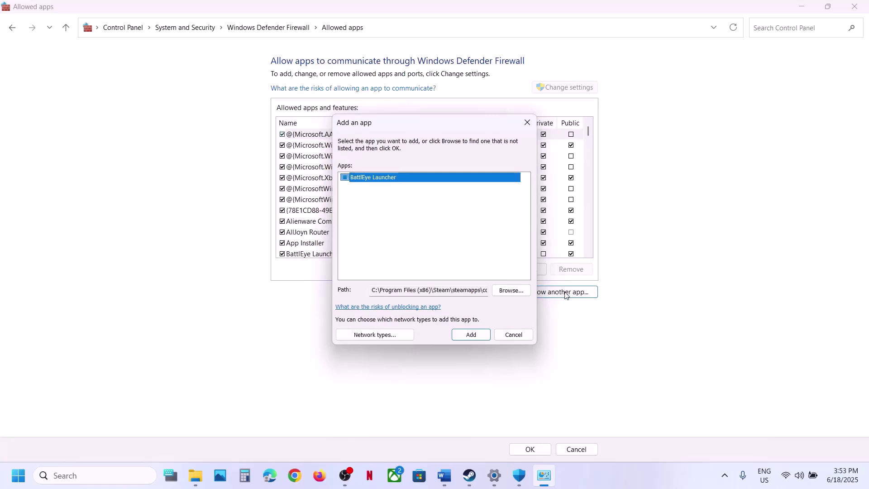
# Step: Add the SCUM application from the SCUM\SCUM\Binaries\Win64 folder to the apps allowed through the firewall
pyautogui.click(510, 291)
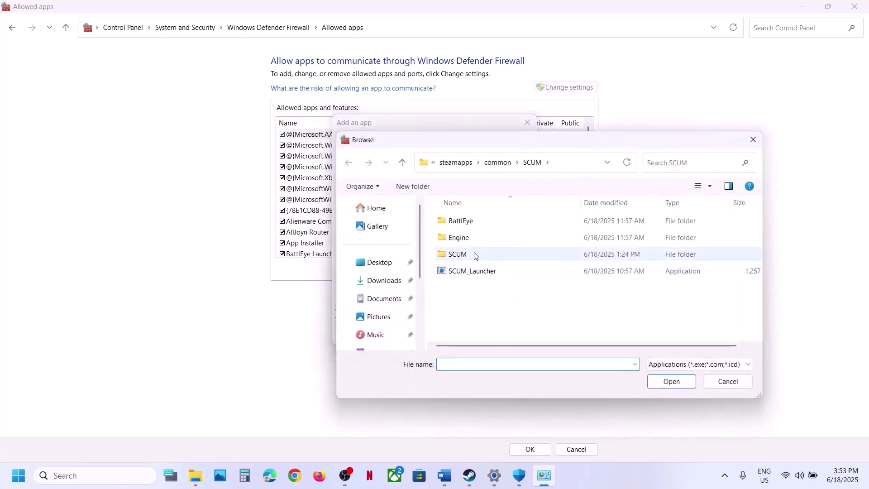
pyautogui.doubleClick(474, 256)
pyautogui.doubleClick(465, 226)
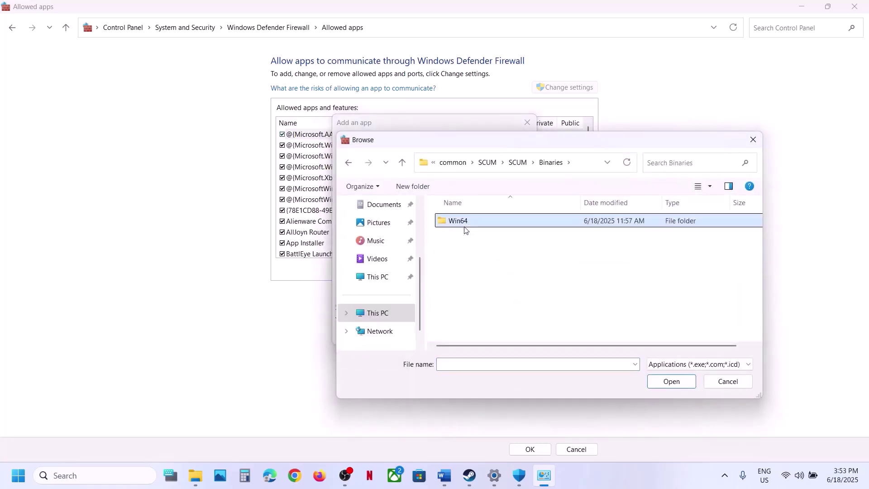
pyautogui.doubleClick(465, 227)
pyautogui.click(485, 223)
pyautogui.click(667, 387)
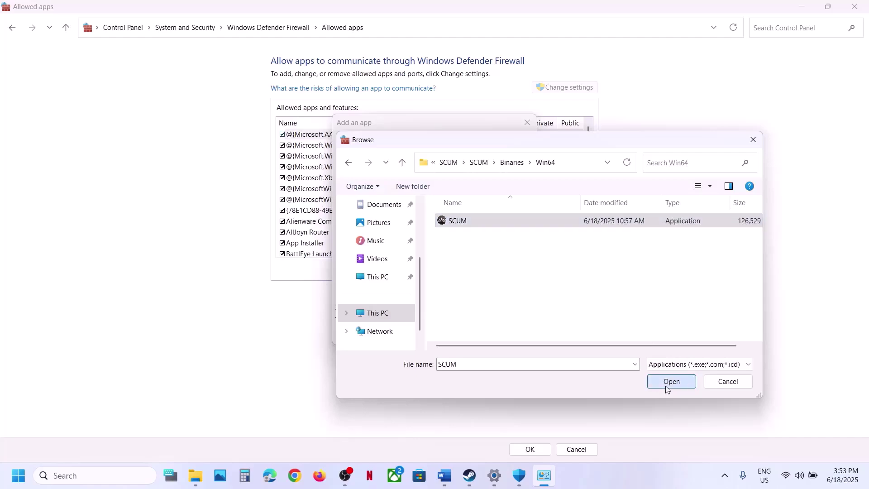
pyautogui.click(473, 334)
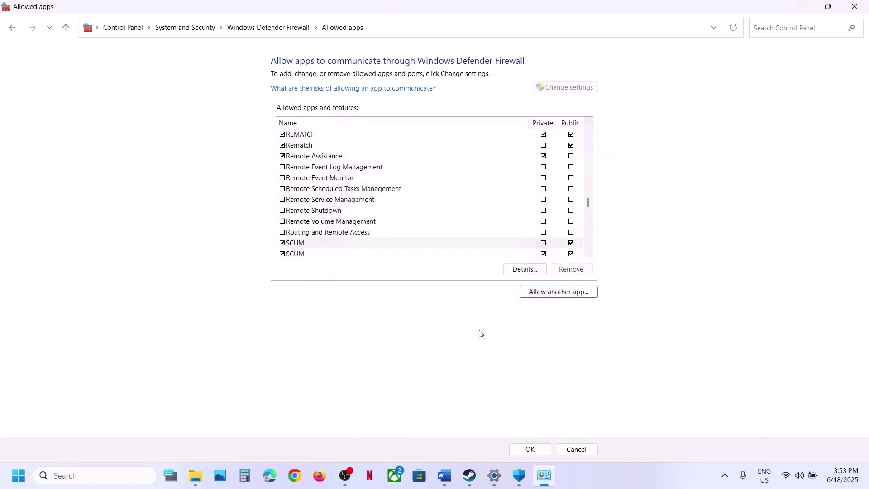
# Step: Add BEService_x64 from SCUM's BattlEye folder to the apps allowed through the firewall
pyautogui.click(565, 294)
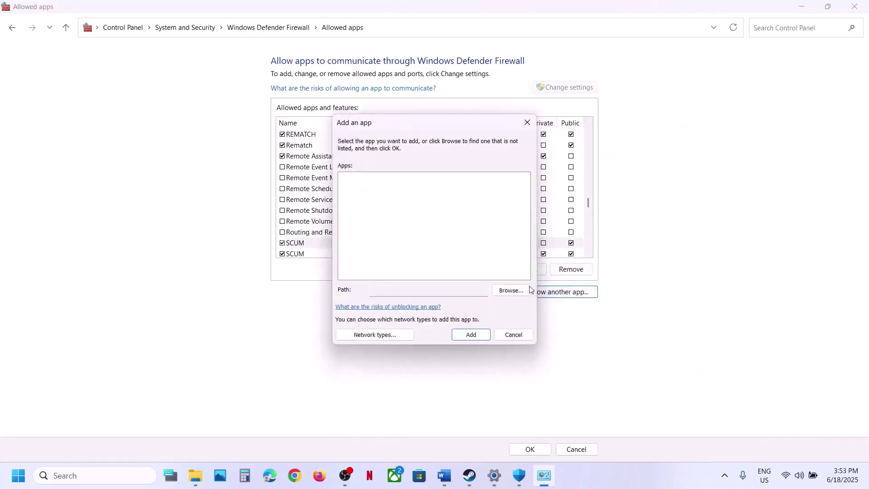
pyautogui.click(524, 288)
pyautogui.click(402, 163)
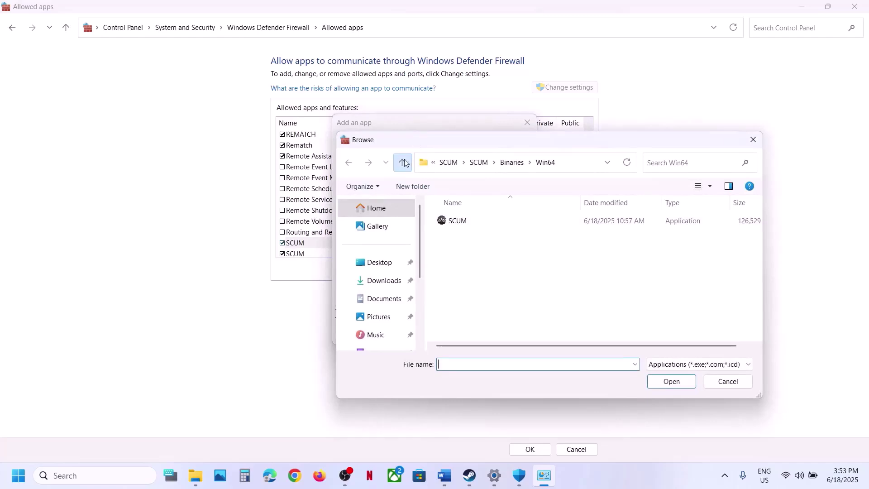
pyautogui.click(402, 162)
pyautogui.click(403, 163)
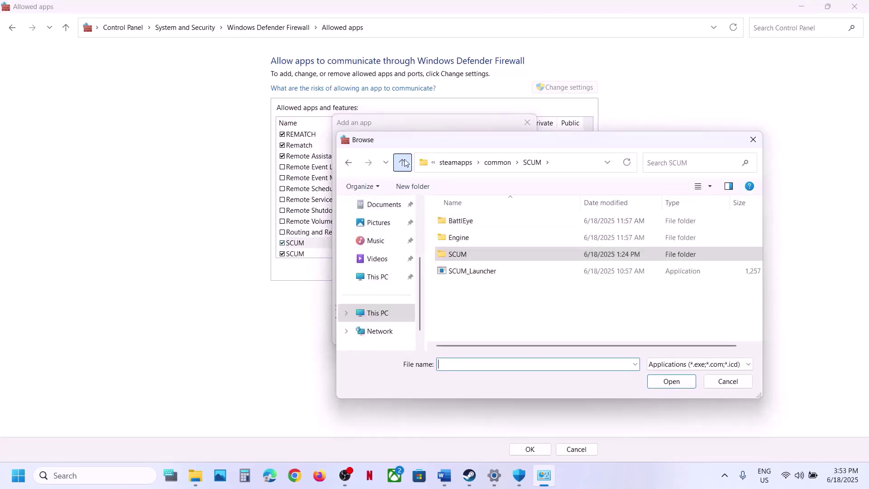
pyautogui.doubleClick(479, 226)
pyautogui.click(467, 254)
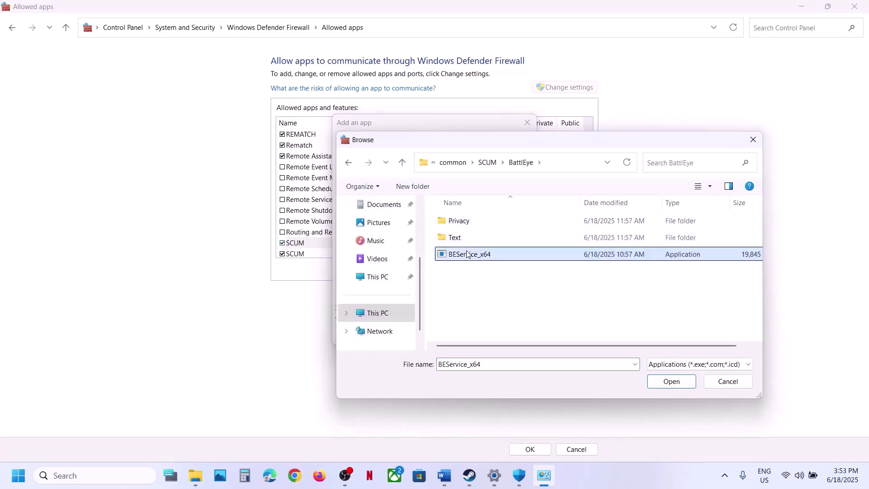
pyautogui.click(687, 379)
pyautogui.click(470, 334)
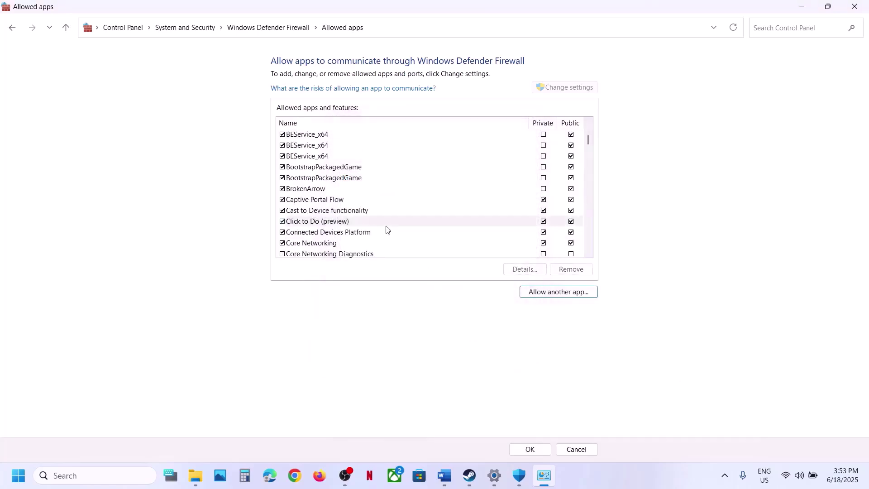
# Step: Jump to the SCUM entries in the firewall's allowed apps list and close the firewall, Windows Security and Settings windows
pyautogui.click(386, 231)
pyautogui.press('s')
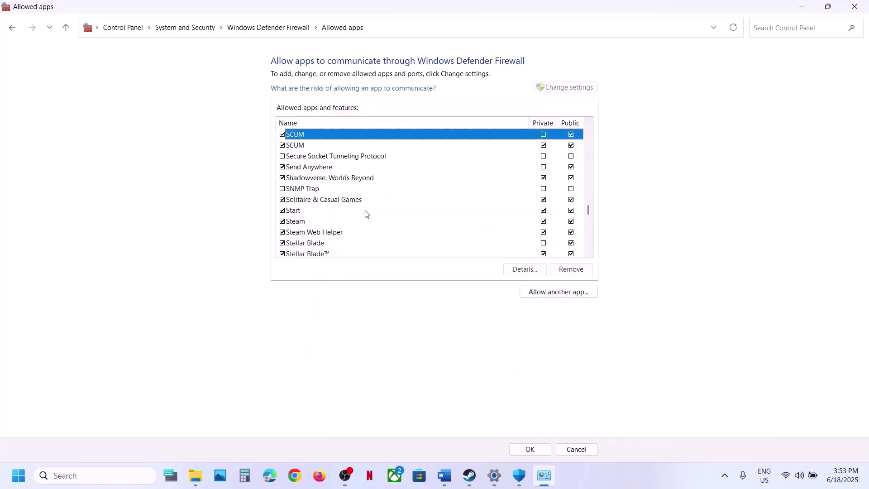
pyautogui.click(860, 8)
pyautogui.click(861, 8)
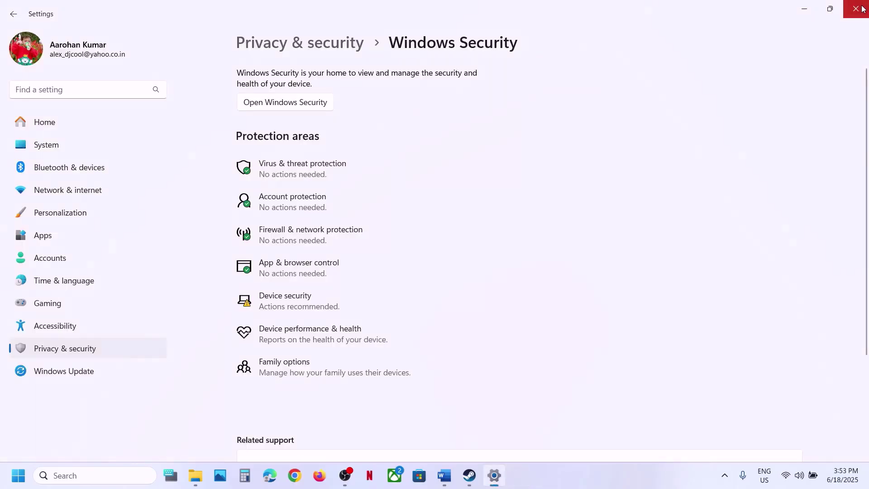
pyautogui.click(862, 8)
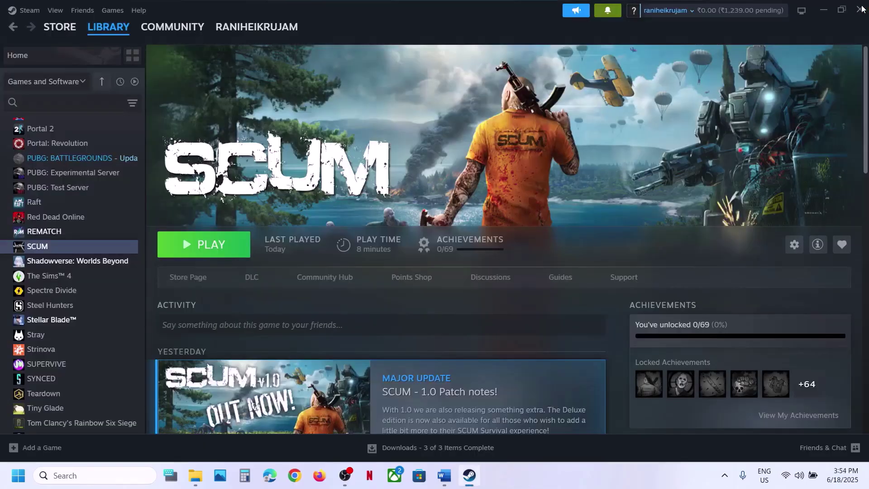
# Step: Switch to the Word notes and read Step 6 on running the game from its installation folder
pyautogui.click(446, 474)
pyautogui.scroll(-4, 332, 302)
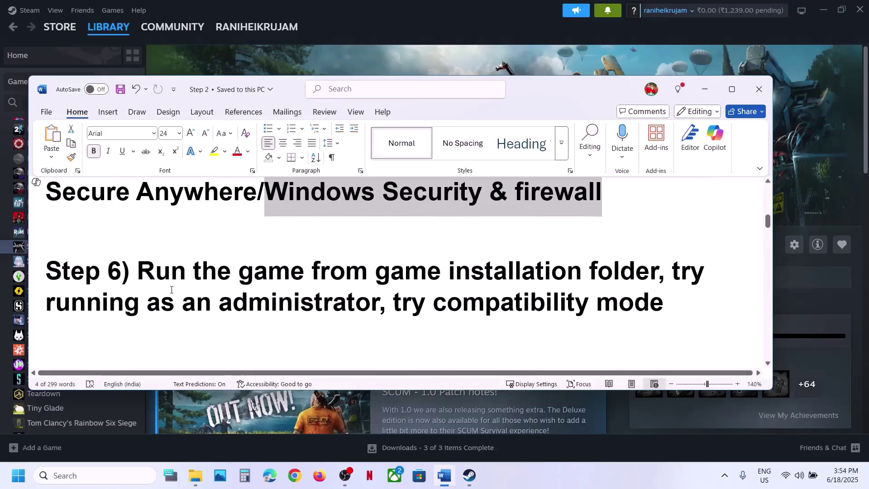
pyautogui.moveTo(137, 271); pyautogui.dragTo(586, 271)
pyautogui.click(704, 90)
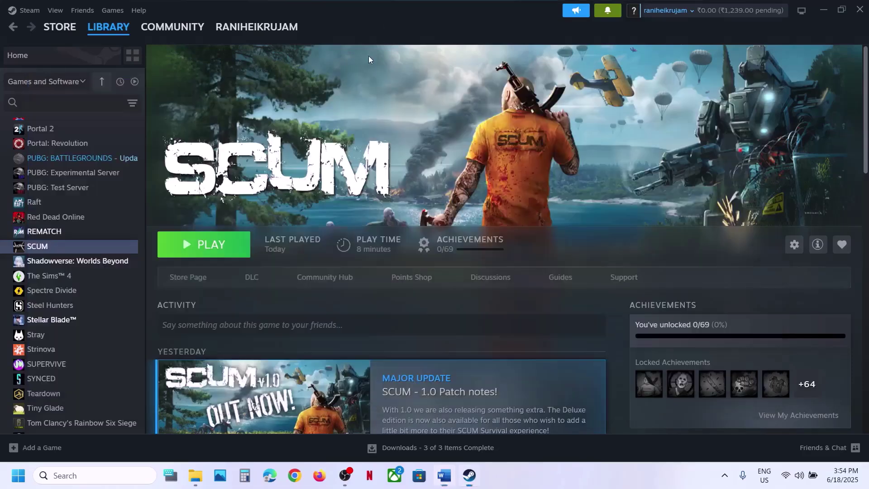
# Step: Browse SCUM's local files from the Steam library and select the SCUM application in the SCUM\Binaries\Win64 folder
pyautogui.rightClick(84, 246)
pyautogui.moveTo(120, 310)
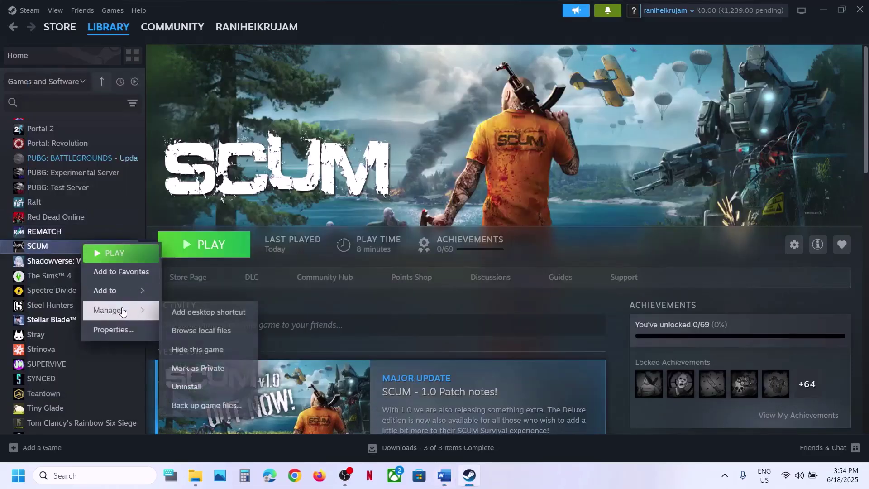
pyautogui.click(202, 331)
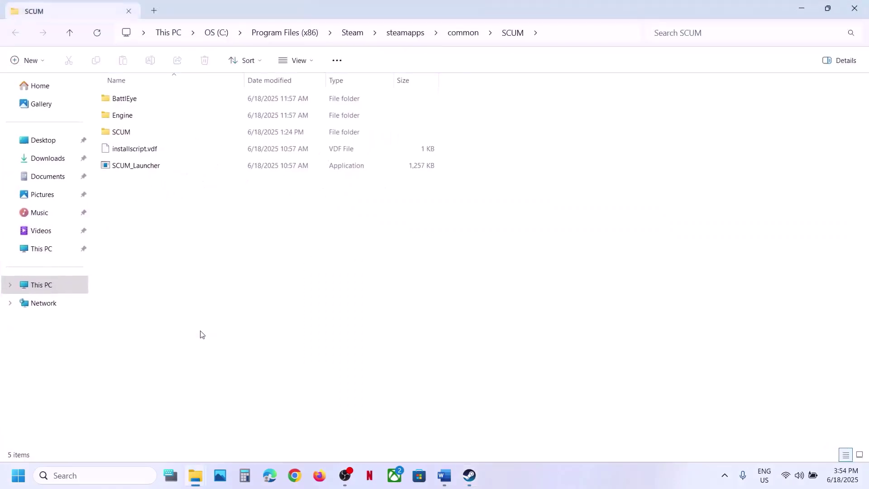
pyautogui.doubleClick(120, 132)
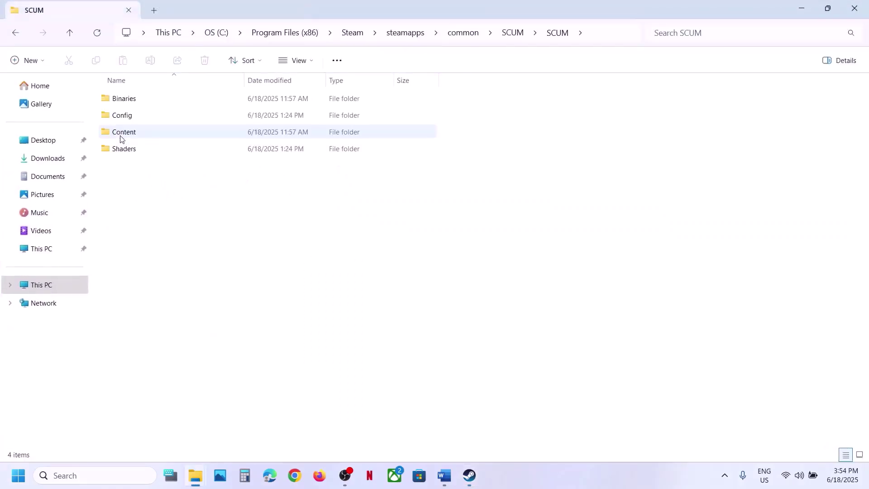
pyautogui.click(124, 100)
pyautogui.doubleClick(123, 100)
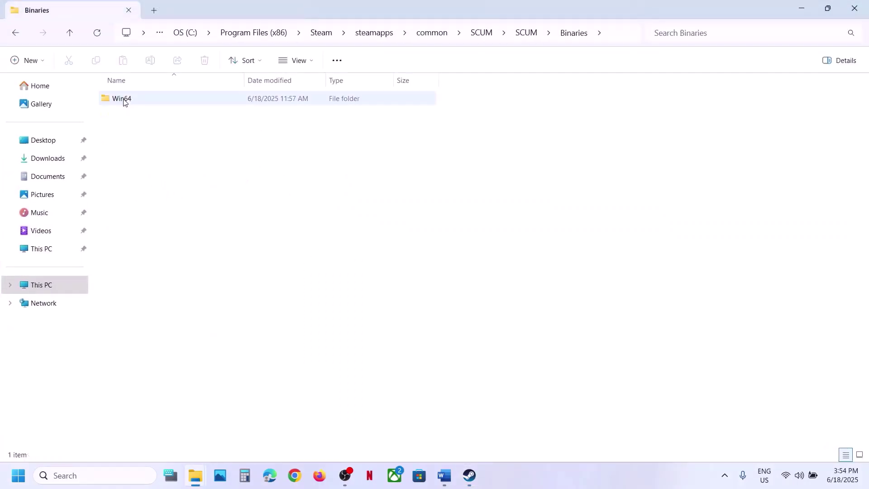
pyautogui.click(149, 99)
pyautogui.doubleClick(149, 99)
pyautogui.click(154, 132)
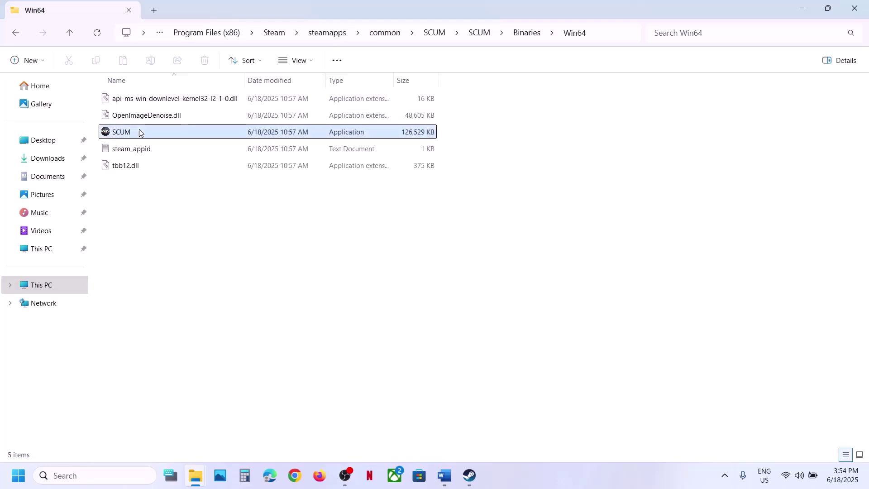
# Step: Set the SCUM application's compatibility properties to run the program as an administrator and save them
pyautogui.rightClick(191, 130)
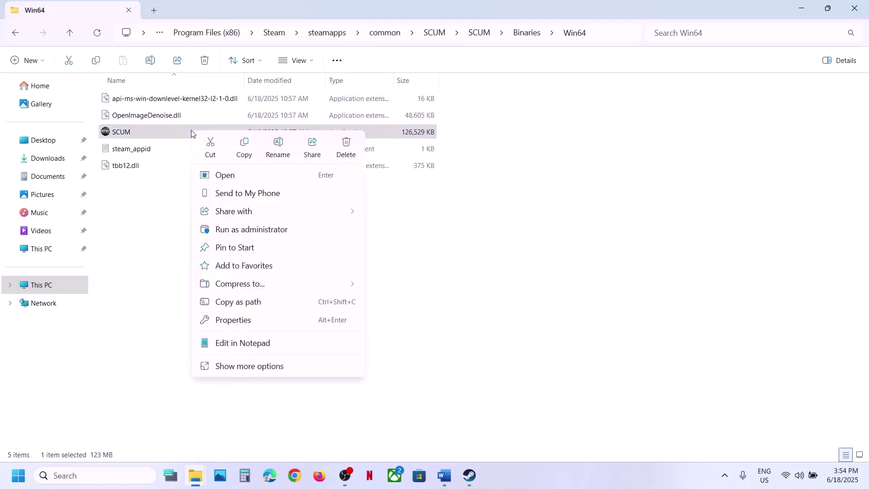
pyautogui.click(236, 321)
pyautogui.click(304, 169)
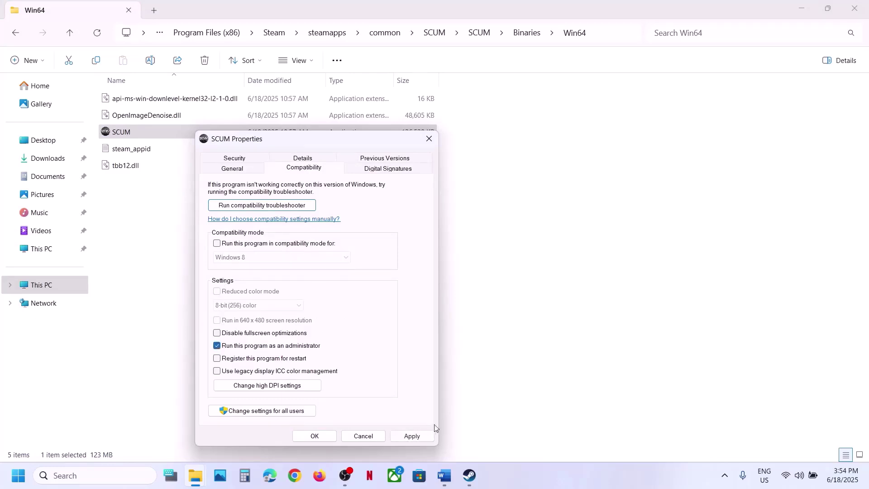
pyautogui.click(411, 435)
pyautogui.click(315, 435)
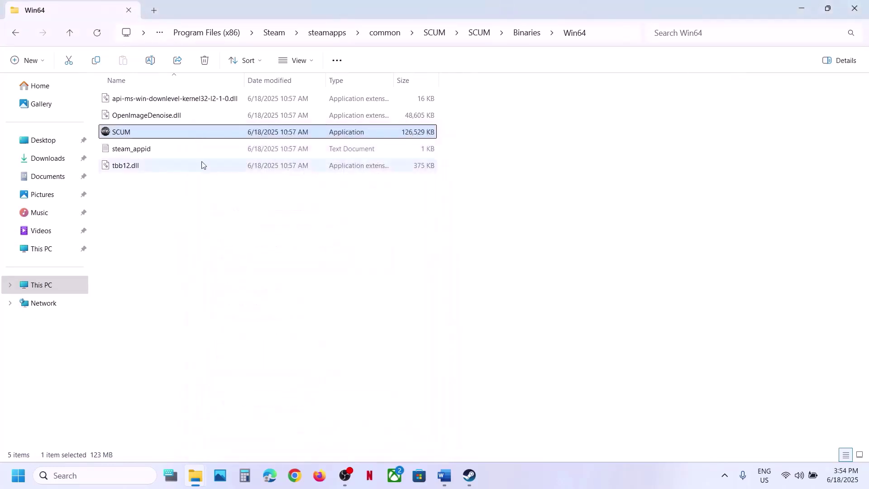
# Step: Apply compatibility mode for Windows 8 to the SCUM application, and try Windows 7 as the alternative mode
pyautogui.rightClick(152, 136)
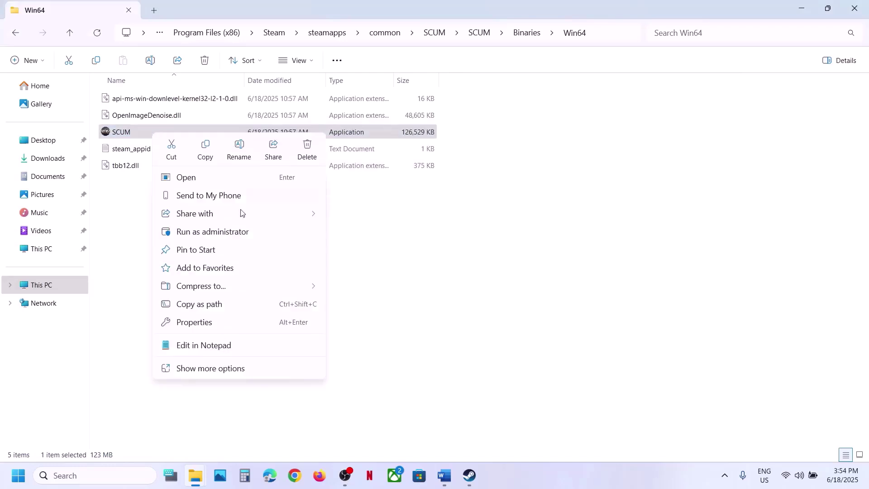
pyautogui.click(216, 323)
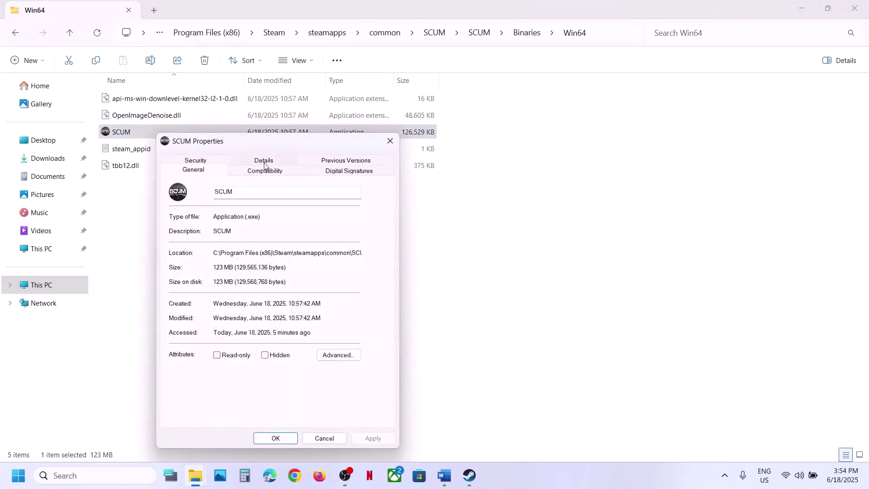
pyautogui.click(264, 162)
pyautogui.click(266, 161)
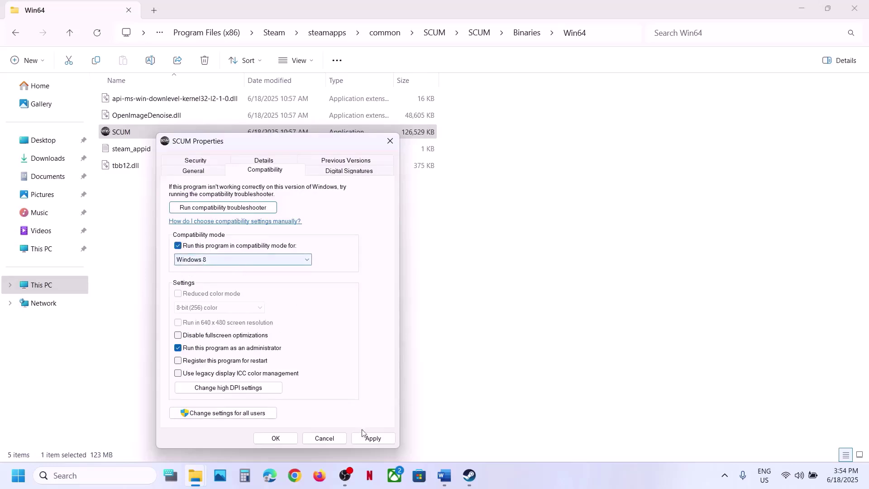
pyautogui.click(372, 438)
pyautogui.click(245, 260)
pyautogui.click(214, 292)
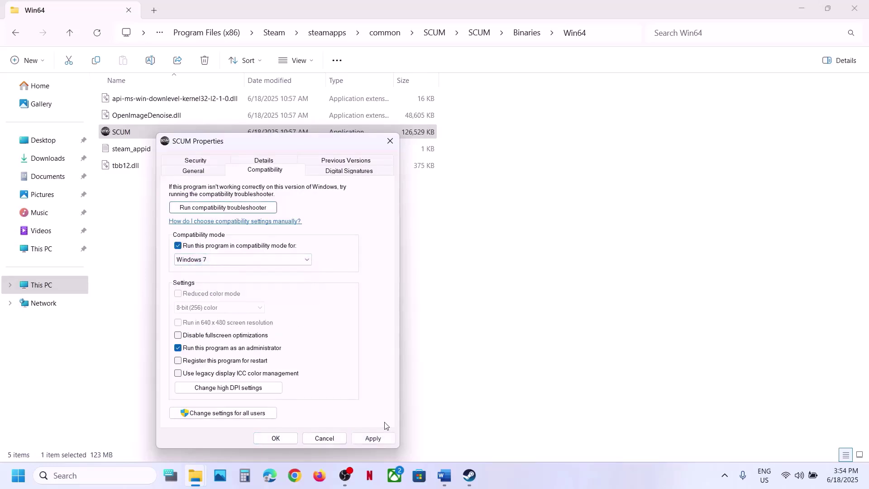
pyautogui.click(371, 438)
# Step: Disable fullscreen optimizations for the SCUM application and save its compatibility properties
pyautogui.click(210, 262)
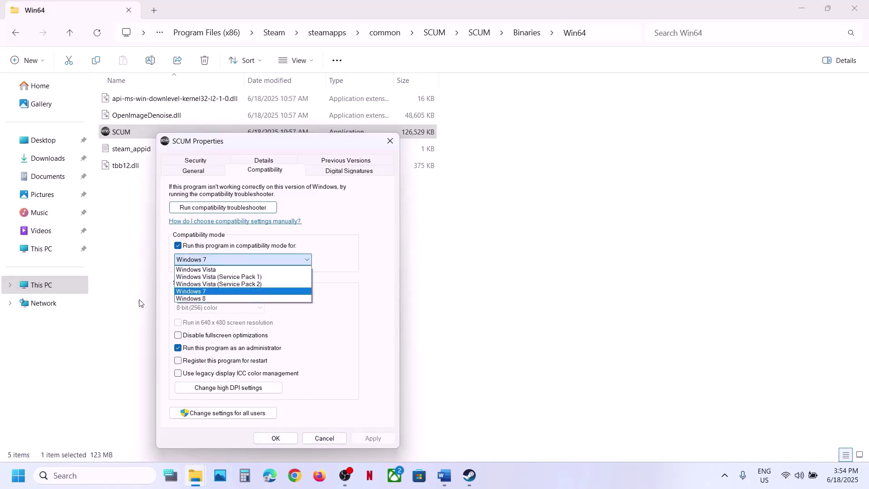
pyautogui.click(172, 301)
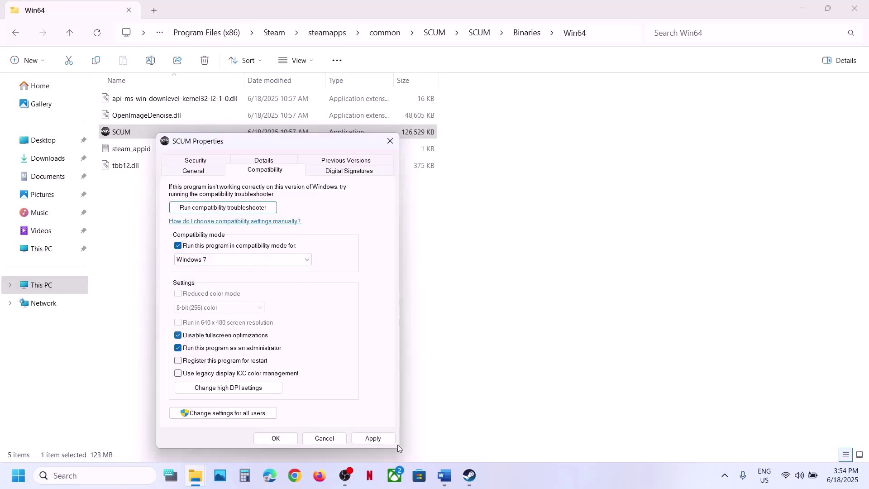
pyautogui.click(387, 440)
pyautogui.click(281, 441)
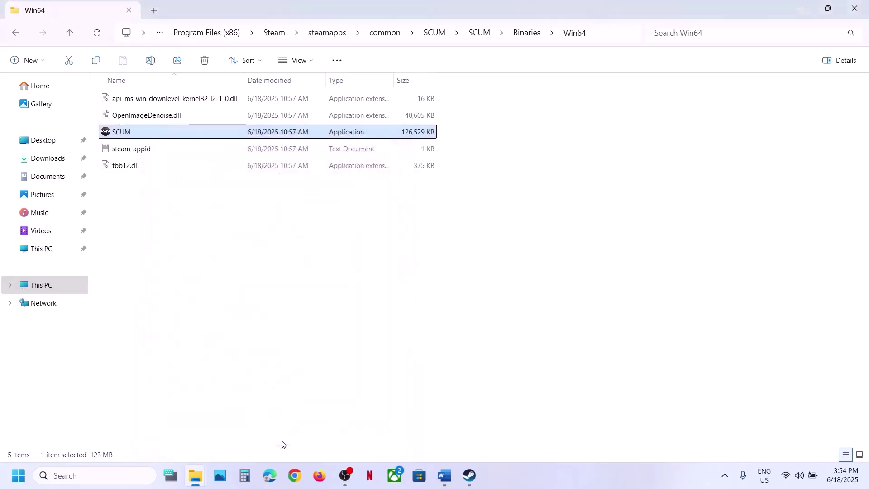
# Step: Turn off compatibility mode, disabled fullscreen optimizations and running as administrator for the SCUM application, and save its properties
pyautogui.rightClick(141, 135)
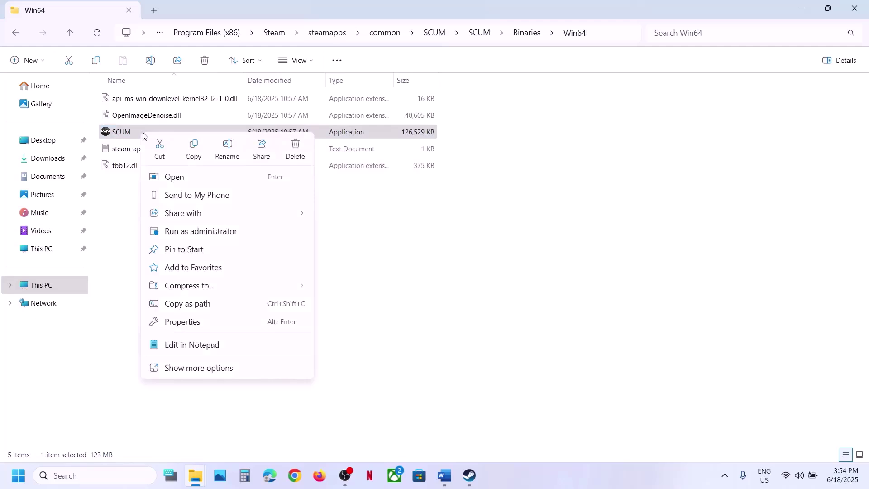
pyautogui.click(212, 322)
pyautogui.click(250, 171)
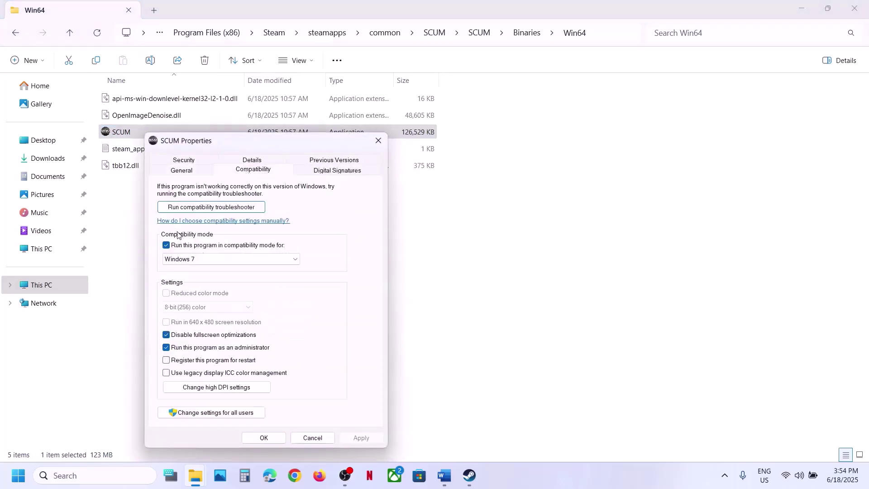
pyautogui.click(166, 245)
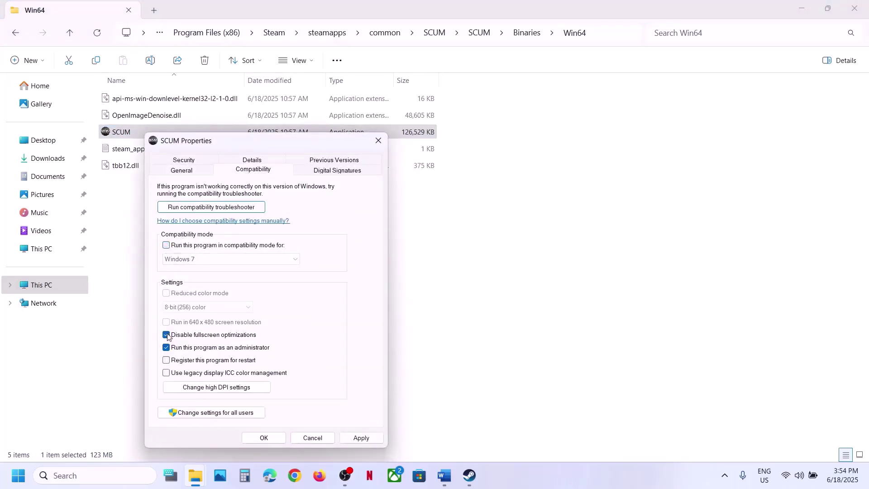
pyautogui.click(360, 438)
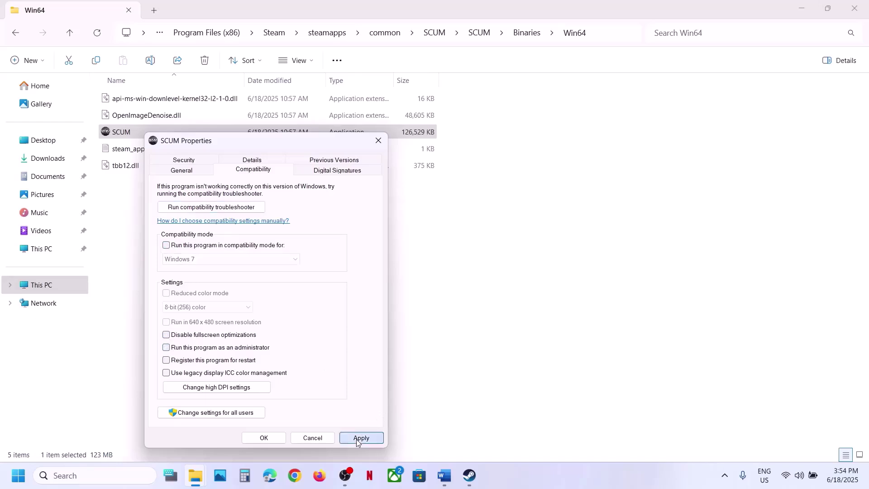
pyautogui.click(264, 437)
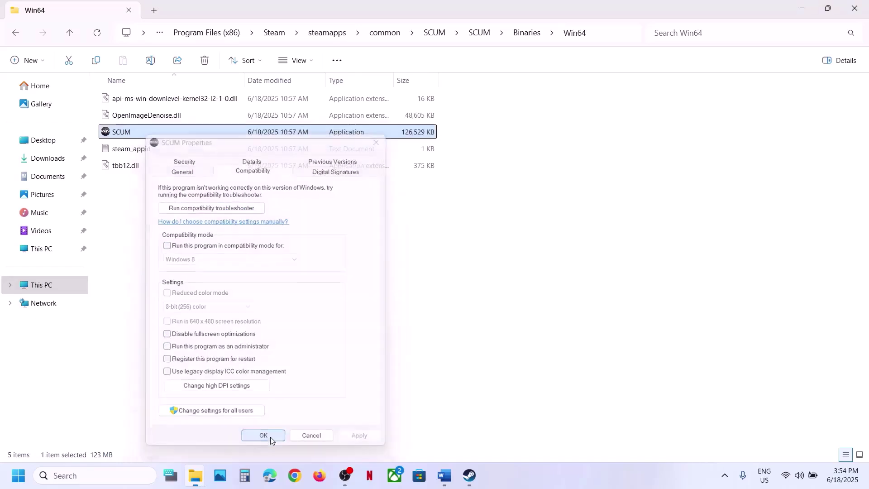
# Step: Close the Win64 folder, switch to the Word notes and read Step 7 on deleting the config folder
pyautogui.click(865, 6)
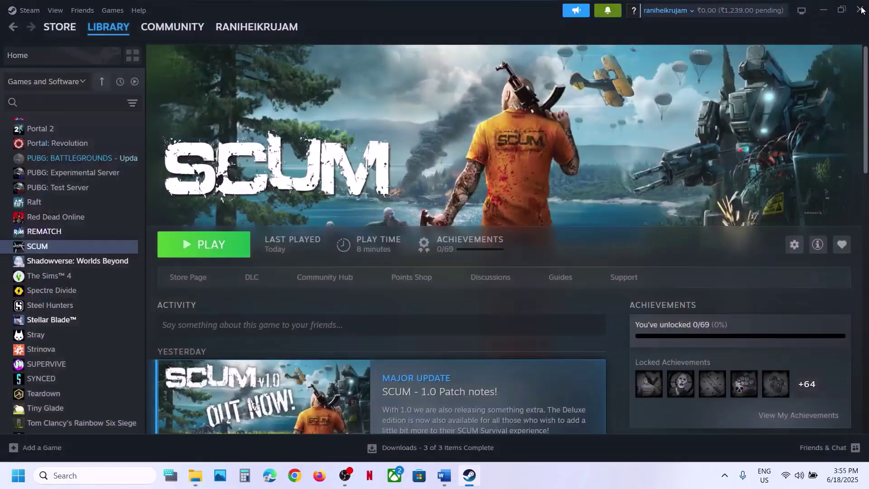
pyautogui.click(444, 476)
pyautogui.scroll(-4, 289, 311)
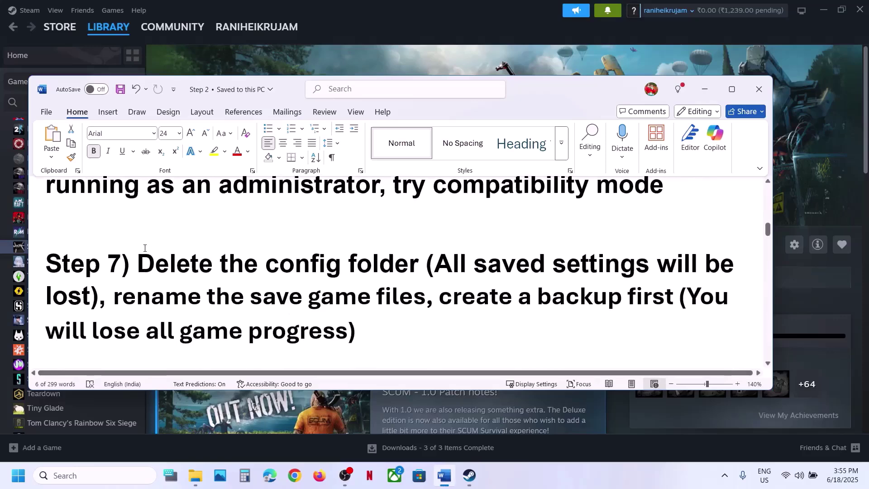
pyautogui.moveTo(145, 277); pyautogui.dragTo(94, 302)
pyautogui.click(441, 266)
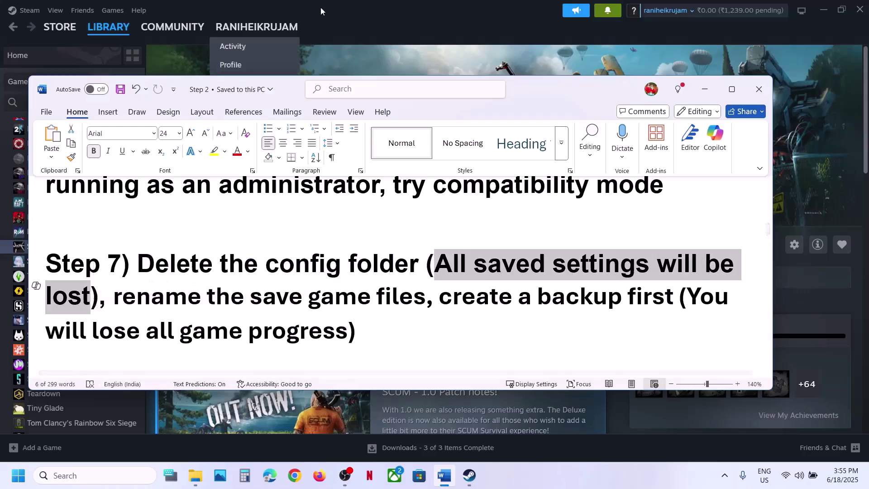
pyautogui.click(347, 64)
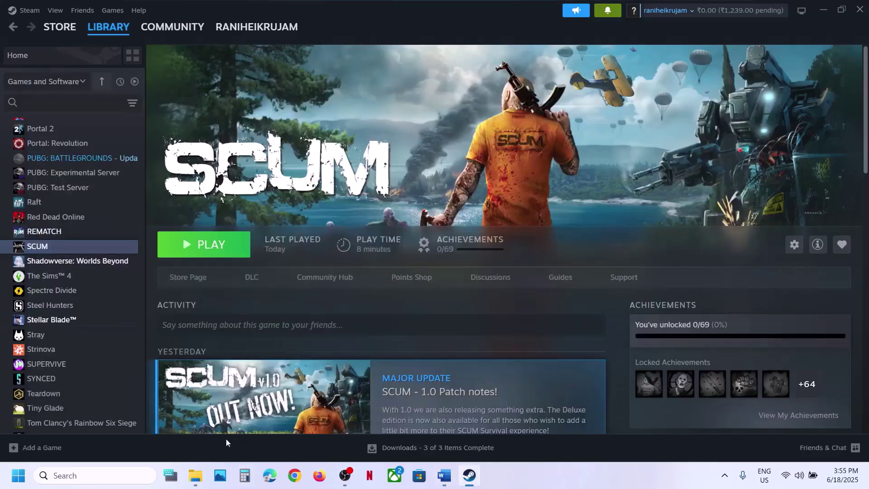
# Step: Browse to C:\Users\Test in File Explorer and check the display option for hidden items
pyautogui.moveTo(200, 482)
pyautogui.click(240, 424)
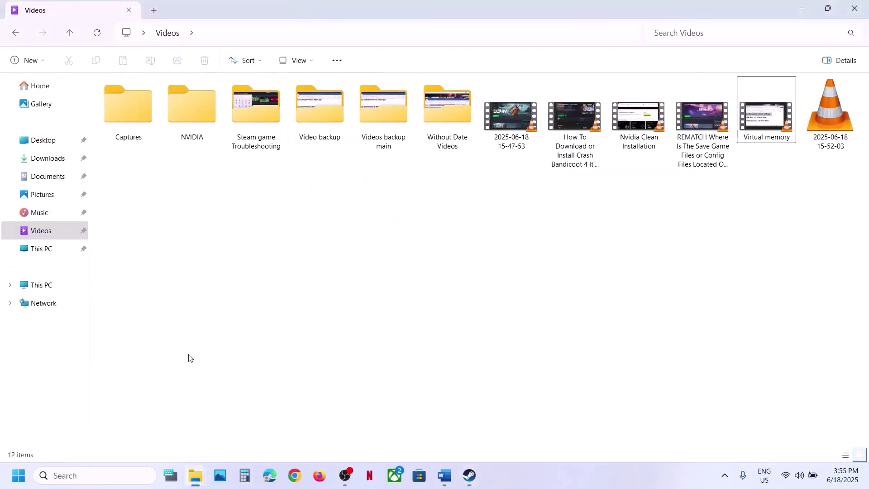
pyautogui.click(42, 287)
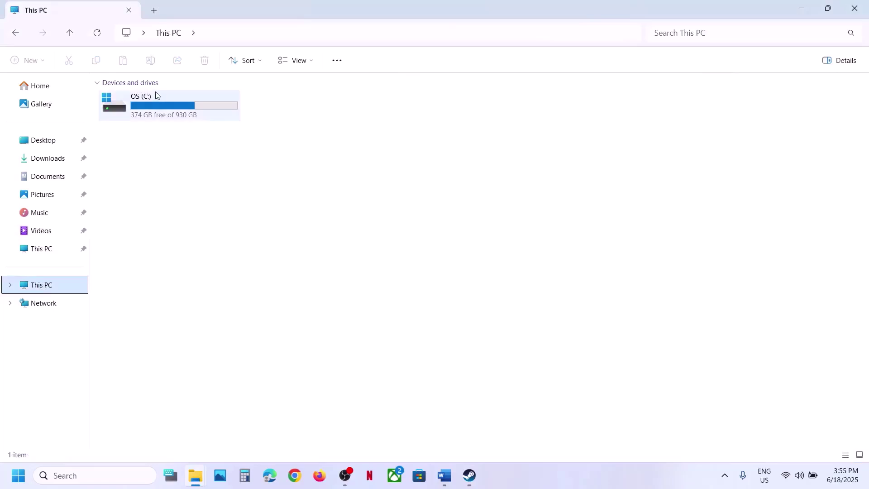
pyautogui.doubleClick(151, 115)
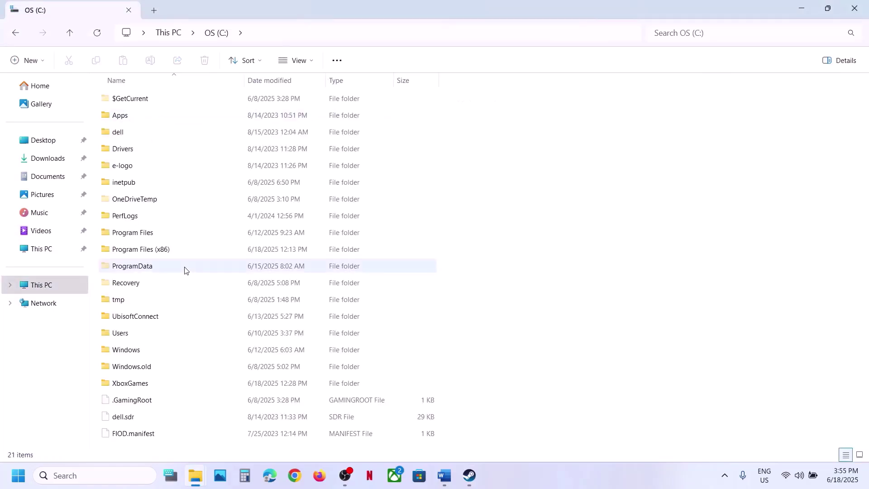
pyautogui.doubleClick(136, 334)
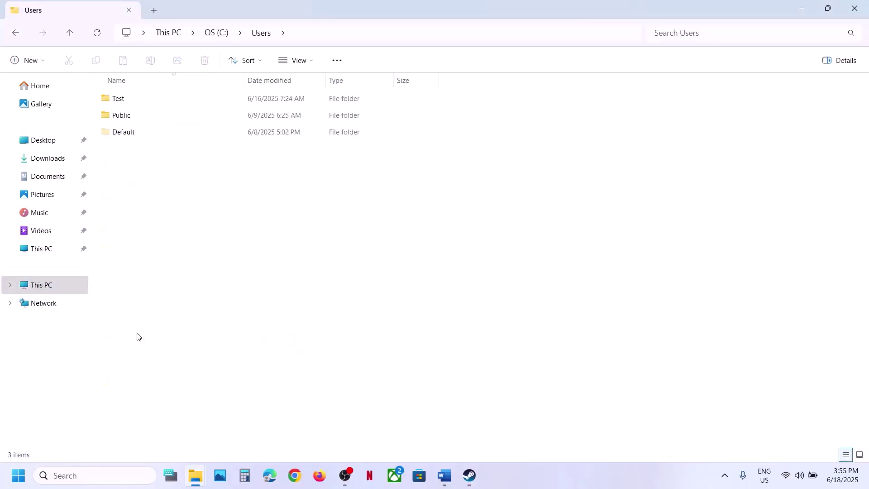
pyautogui.doubleClick(138, 100)
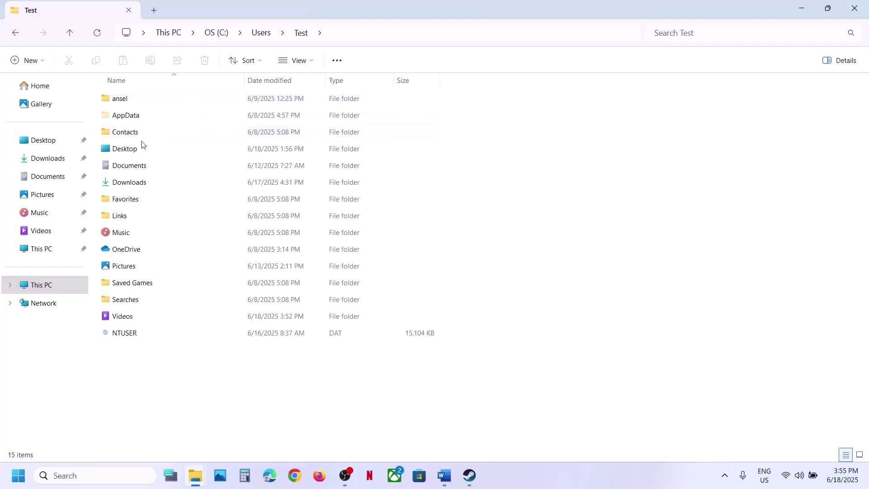
pyautogui.click(136, 114)
pyautogui.click(316, 63)
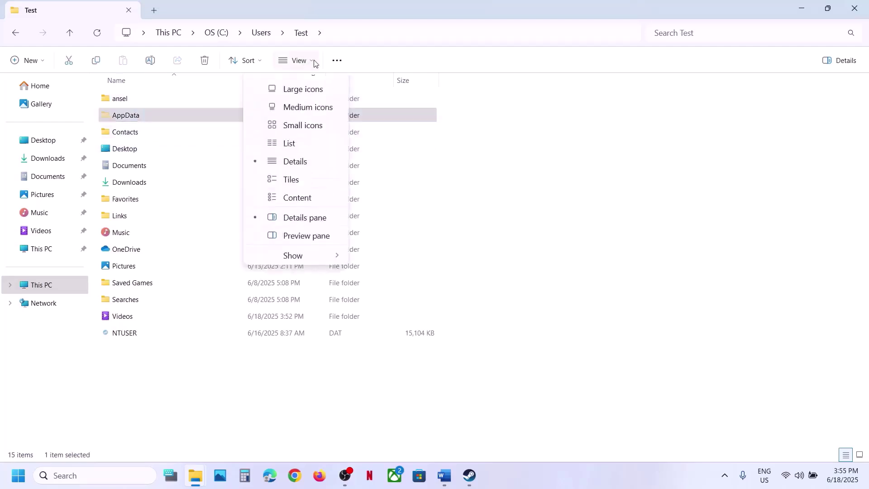
pyautogui.moveTo(321, 272)
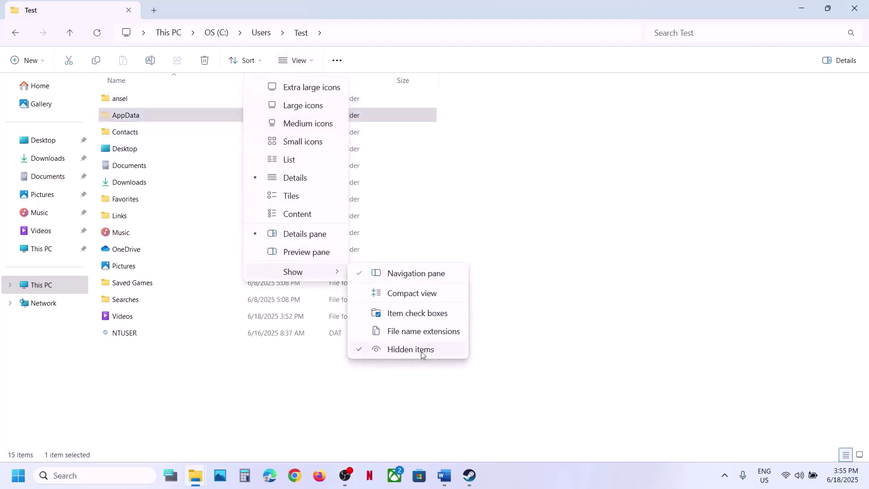
# Step: Open the AppData\Local\SCUM\Saved folder
pyautogui.doubleClick(152, 118)
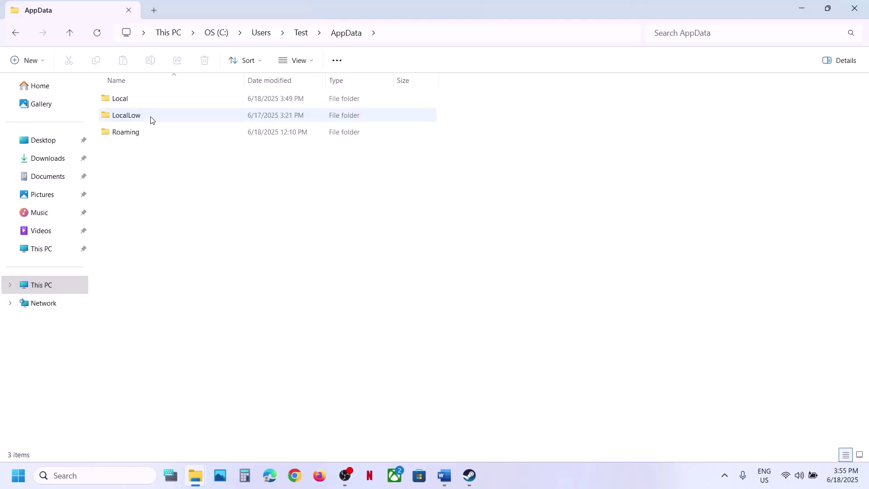
pyautogui.doubleClick(138, 99)
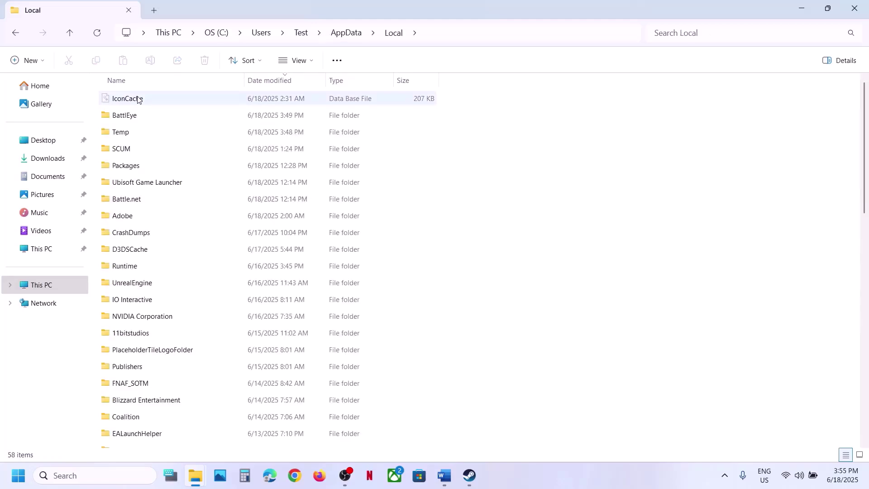
pyautogui.click(135, 149)
pyautogui.doubleClick(149, 150)
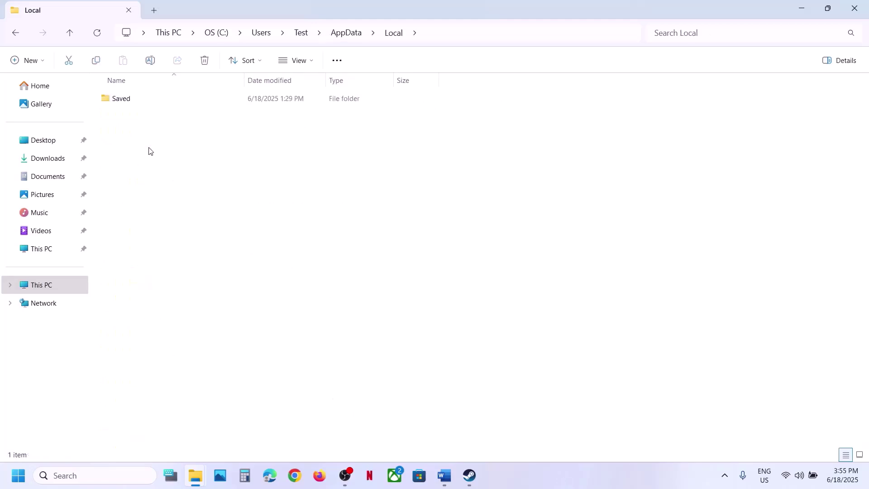
pyautogui.doubleClick(128, 98)
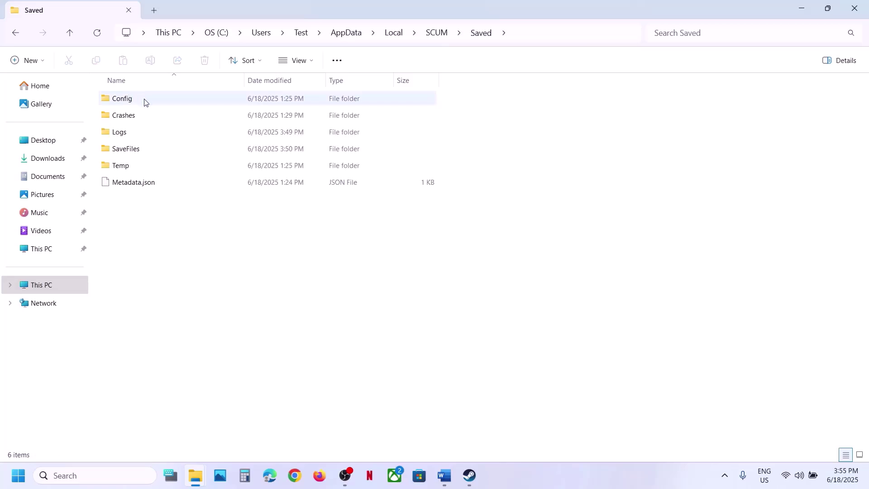
pyautogui.click(143, 102)
pyautogui.rightClick(143, 104)
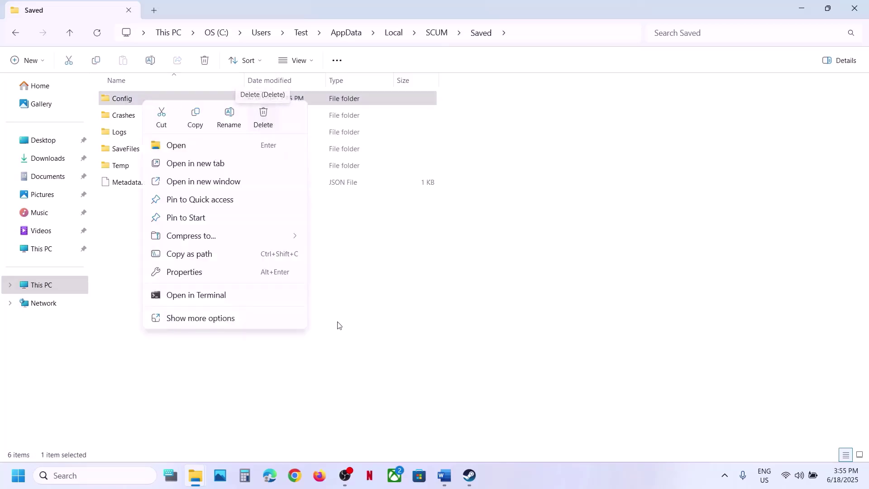
pyautogui.click(470, 475)
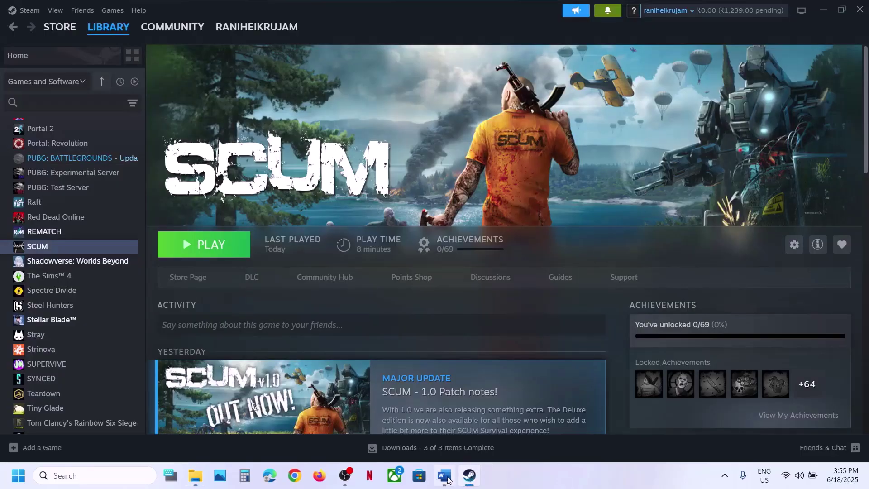
# Step: Switch to the Word notes and read the rest of Step 7 on backing up and renaming the save game files
pyautogui.click(445, 476)
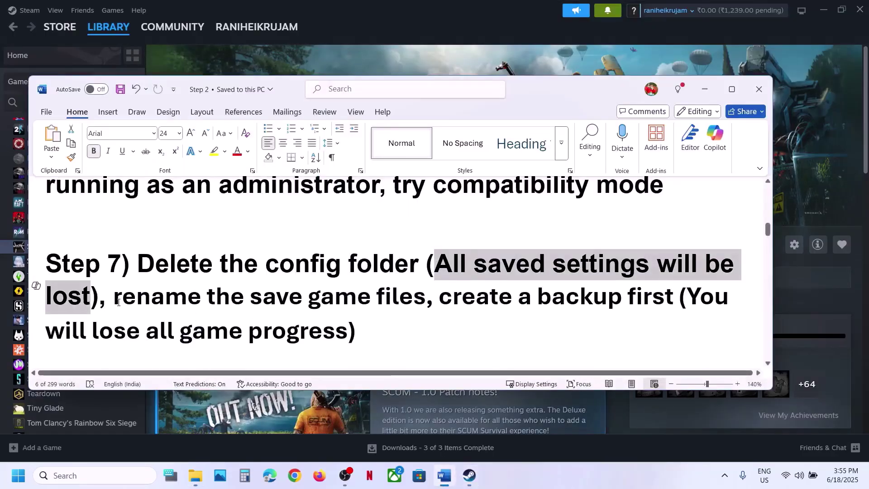
pyautogui.moveTo(115, 297); pyautogui.dragTo(425, 299)
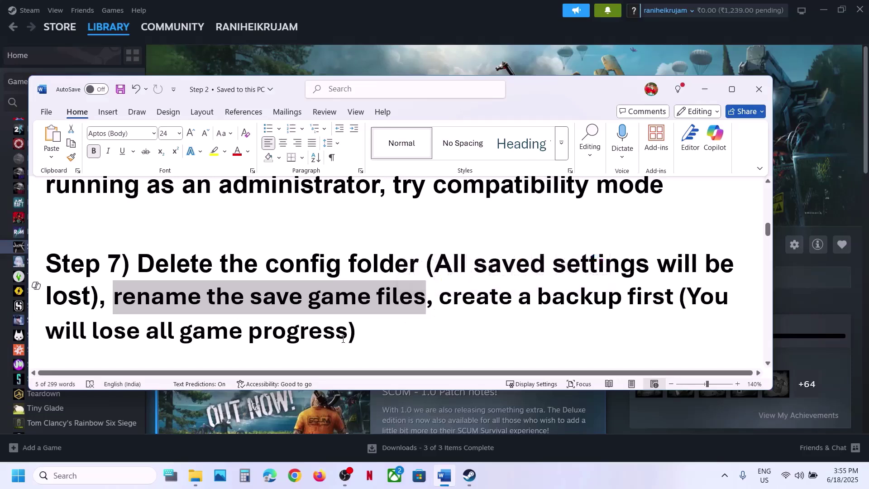
pyautogui.moveTo(356, 334); pyautogui.dragTo(689, 301)
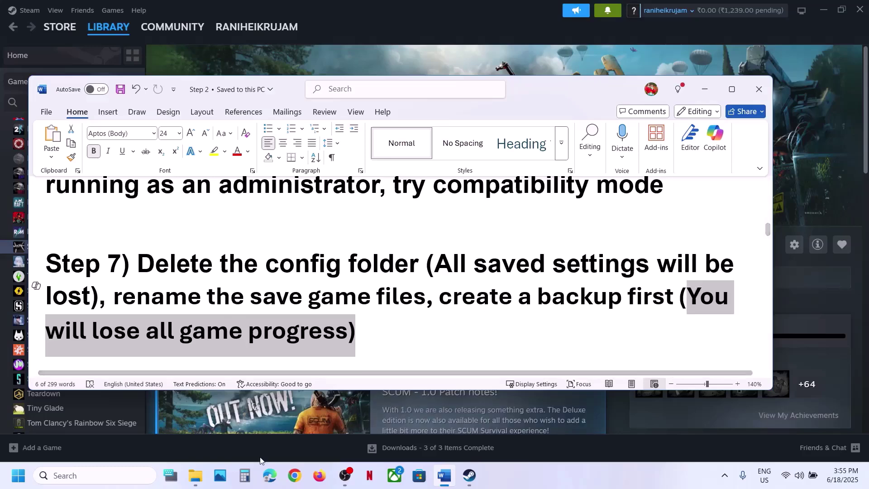
# Step: Return to File Explorer, copy the SCUM folder from AppData\Local to the desktop as a backup, and place it in the desktop's open area
pyautogui.click(195, 475)
pyautogui.click(258, 438)
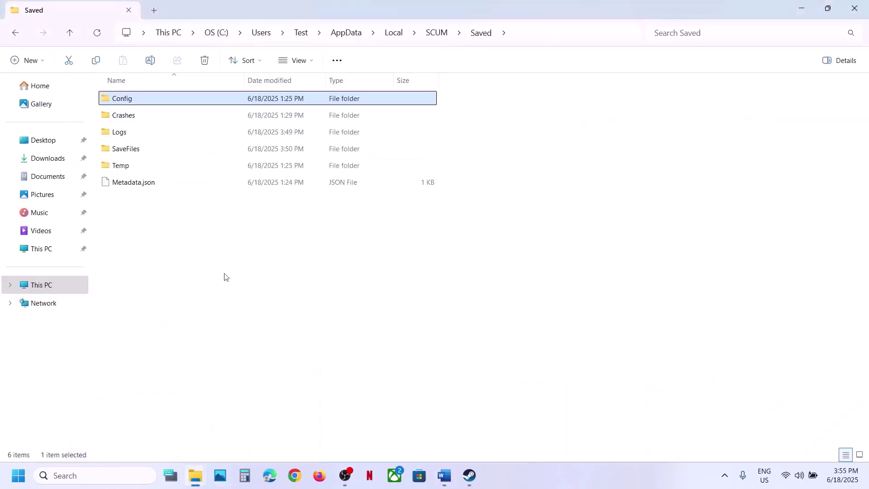
pyautogui.click(70, 33)
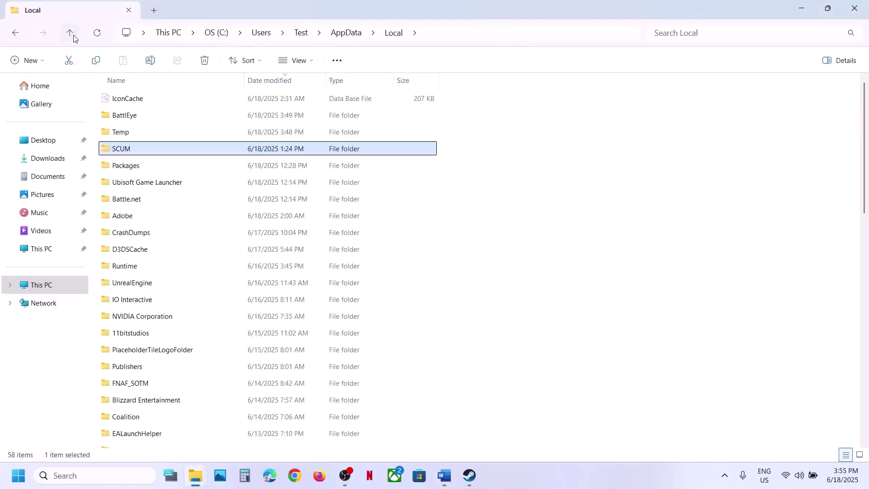
pyautogui.click(439, 33)
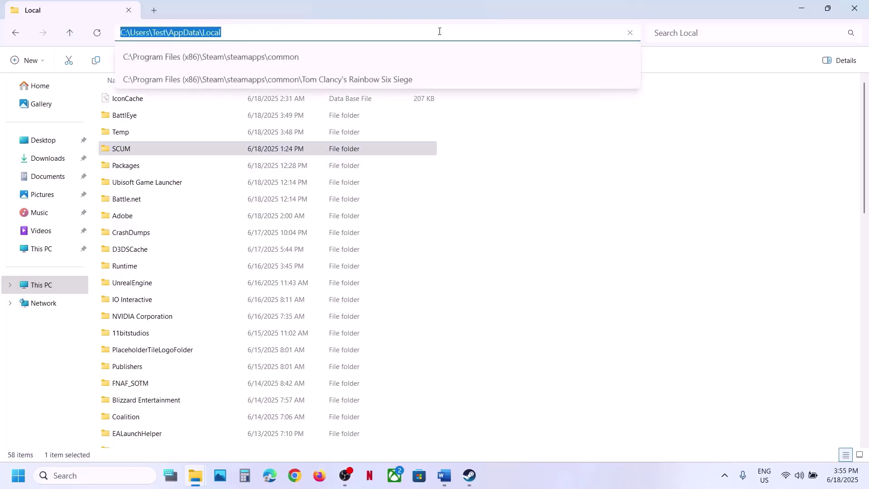
pyautogui.click(126, 150)
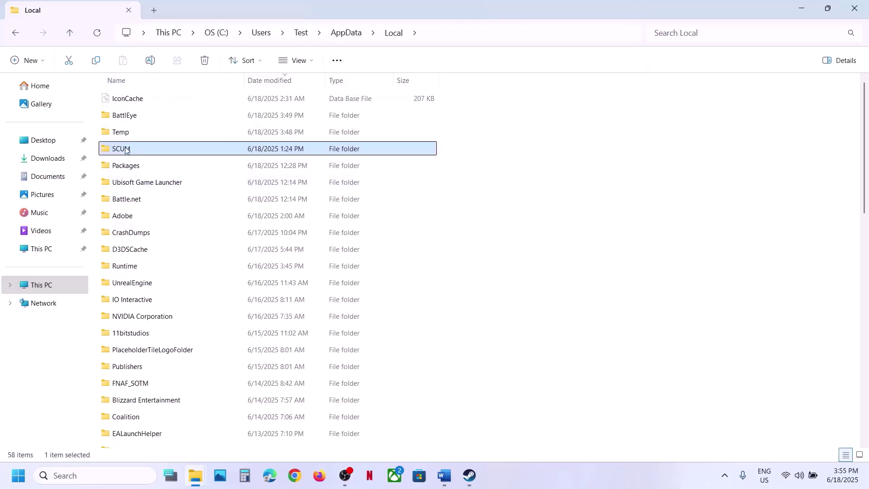
pyautogui.rightClick(126, 149)
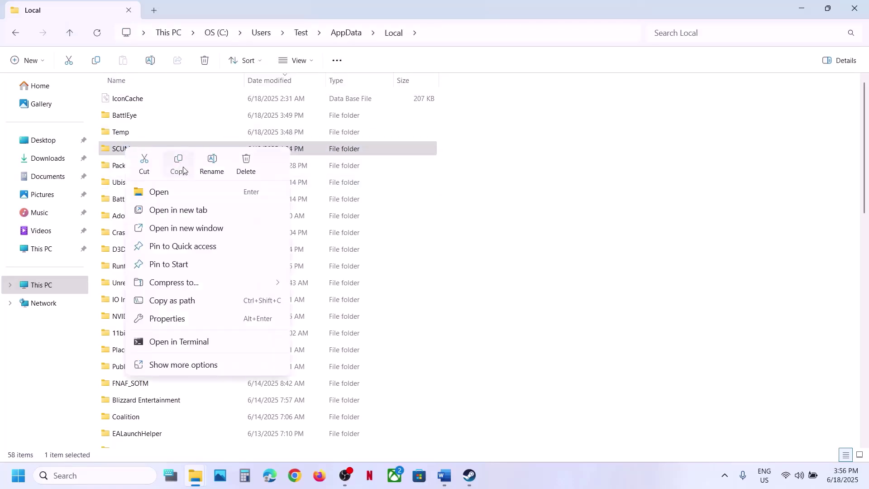
pyautogui.click(183, 169)
pyautogui.press('super+d')
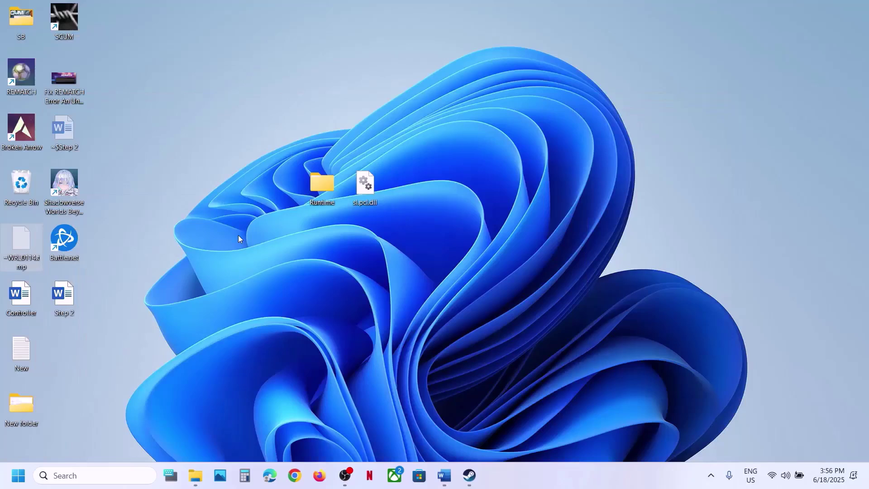
pyautogui.hotkey('ctrl', 'v')
pyautogui.moveTo(25, 253); pyautogui.dragTo(318, 224)
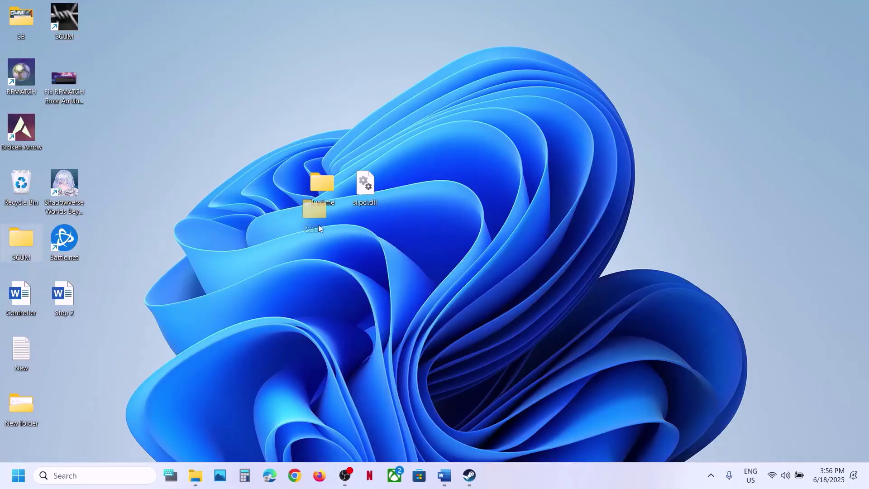
pyautogui.moveTo(436, 216); pyautogui.dragTo(436, 216)
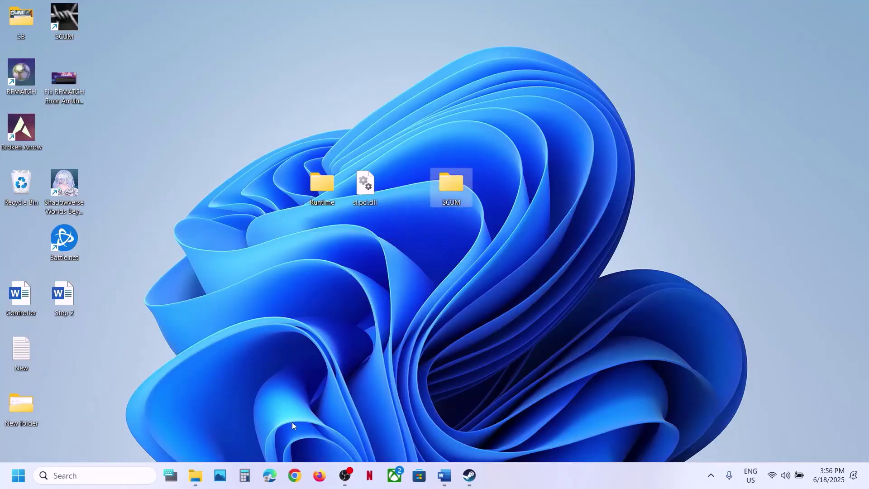
# Step: Rename the SCUM folder in AppData\Local to SCUM.old
pyautogui.moveTo(195, 475)
pyautogui.click(262, 419)
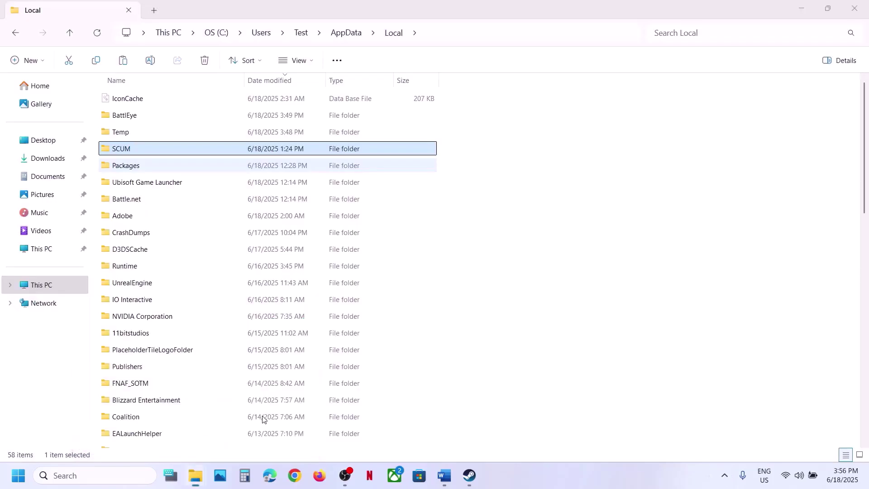
pyautogui.rightClick(153, 153)
pyautogui.press('Right')
pyautogui.press('Right')
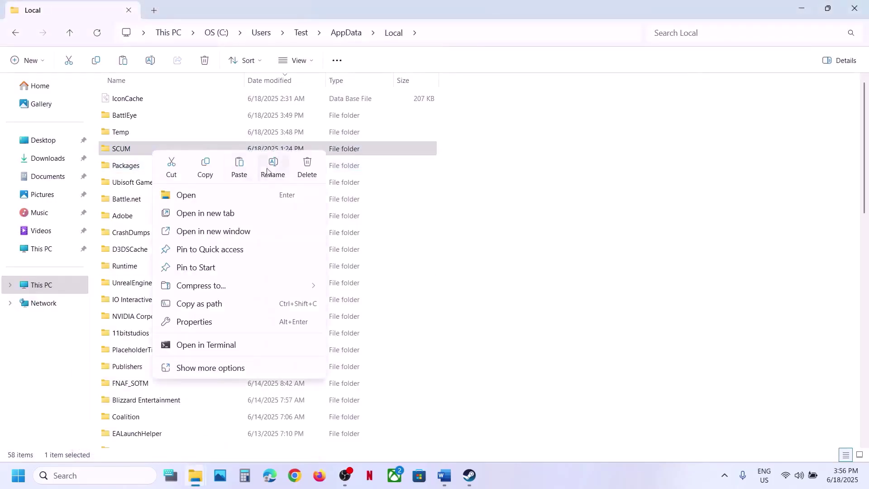
pyautogui.press('Return')
pyautogui.click(144, 147)
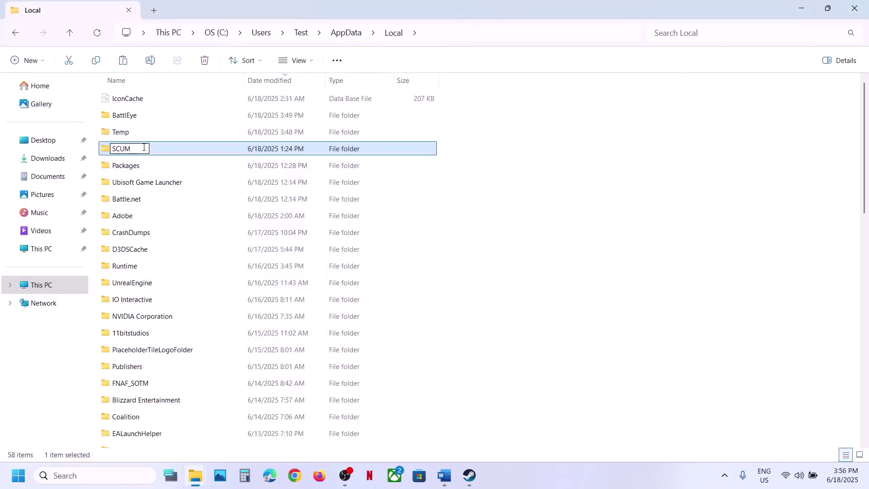
pyautogui.write('.old')
pyautogui.click(687, 252)
# Step: Read Step 8 on the Focusrite audio interface and Step 9 on frame generation in the Word notes, and return to Steam
pyautogui.click(469, 475)
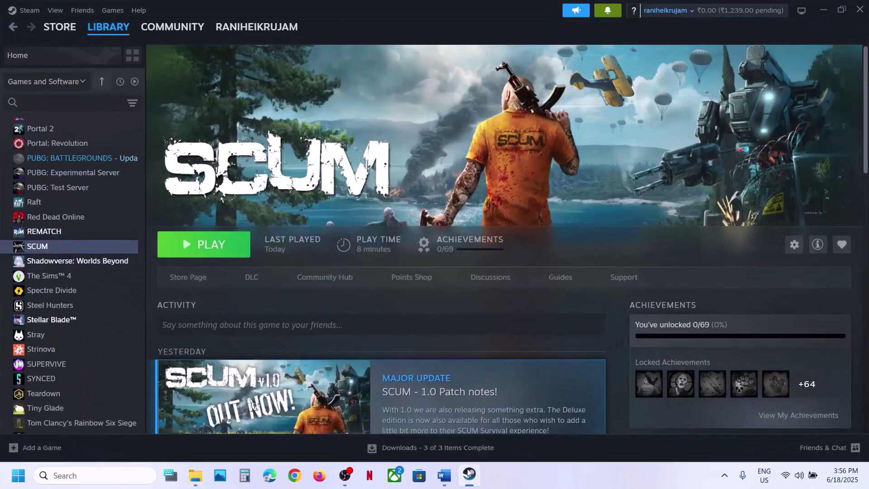
pyautogui.click(441, 481)
pyautogui.scroll(-3, 335, 356)
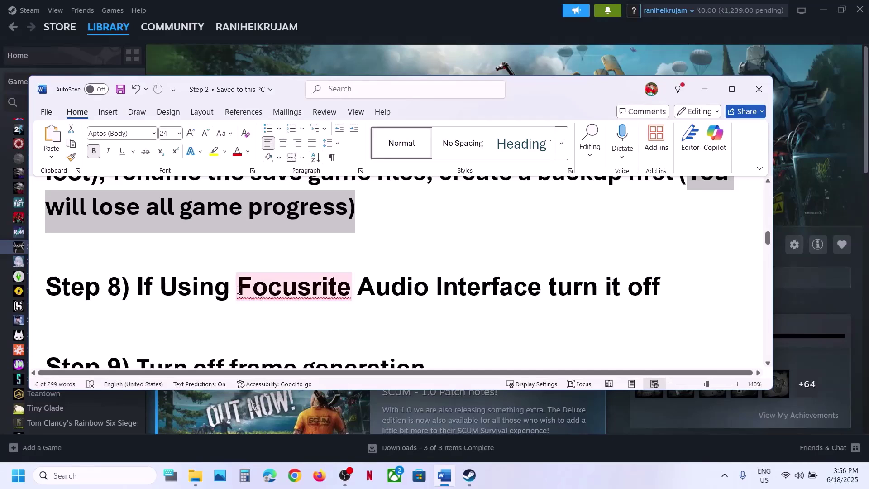
pyautogui.moveTo(239, 289); pyautogui.dragTo(549, 292)
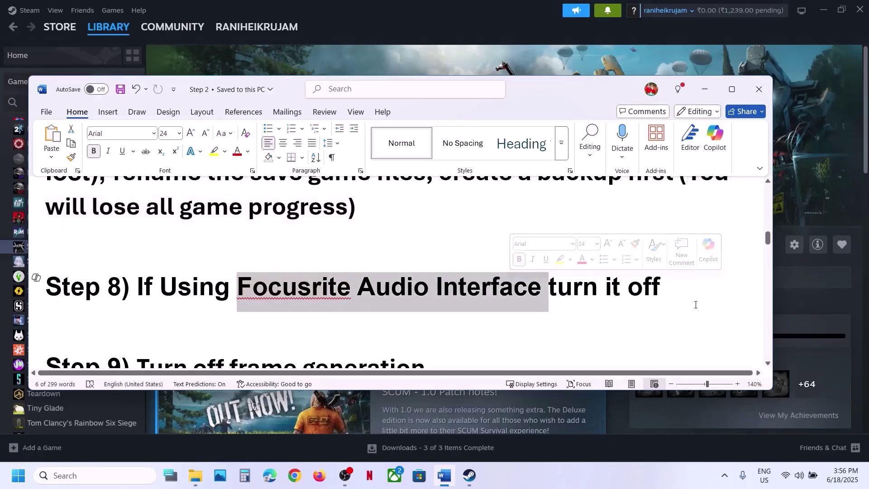
pyautogui.doubleClick(680, 289)
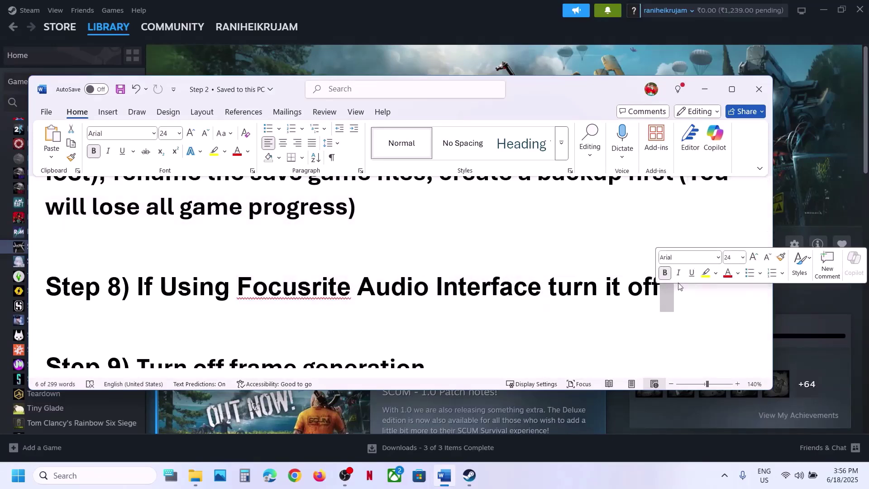
pyautogui.keyDown('shift'); pyautogui.click(242, 254); pyautogui.keyUp('shift')
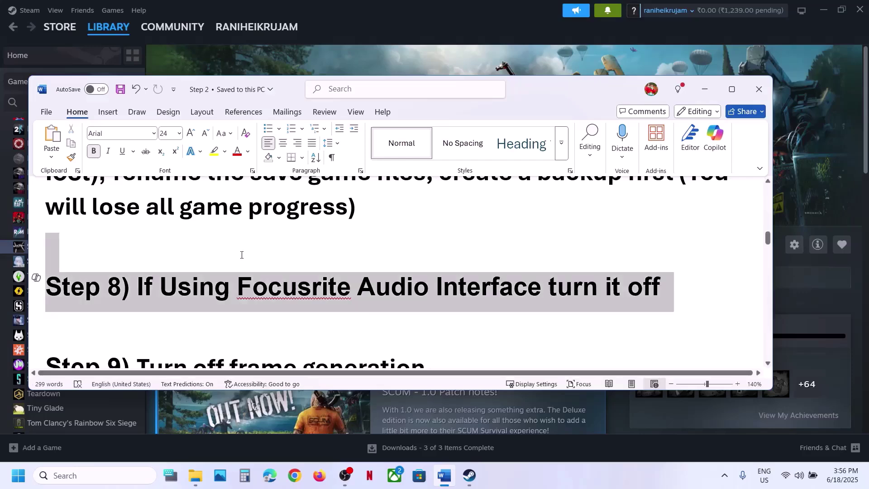
pyautogui.scroll(-2, 242, 254)
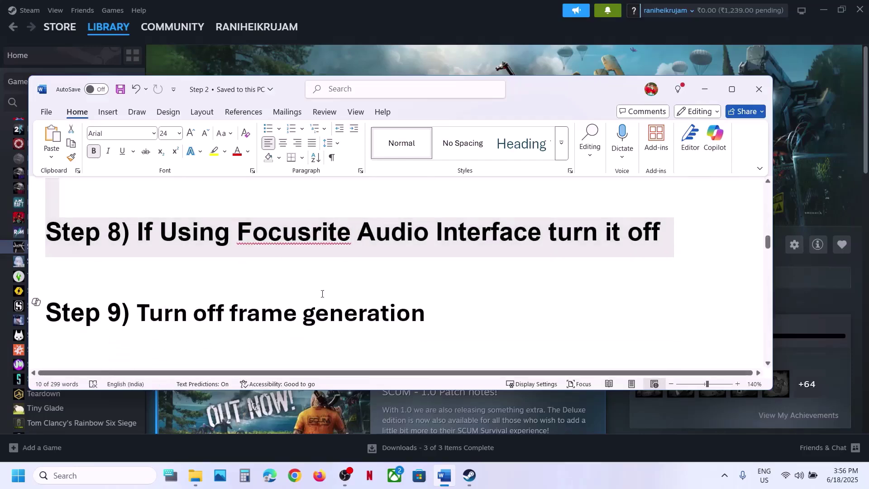
pyautogui.keyDown('shift'); pyautogui.click(413, 315); pyautogui.keyUp('shift')
pyautogui.click(413, 315)
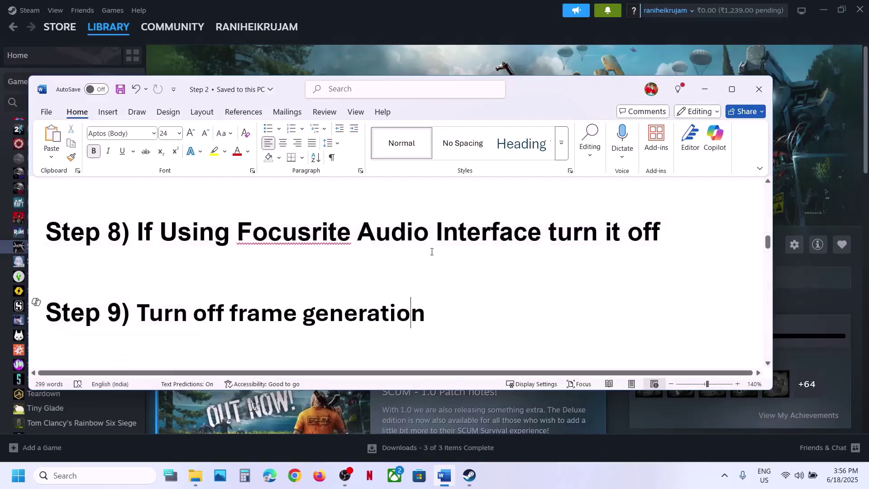
pyautogui.click(406, 58)
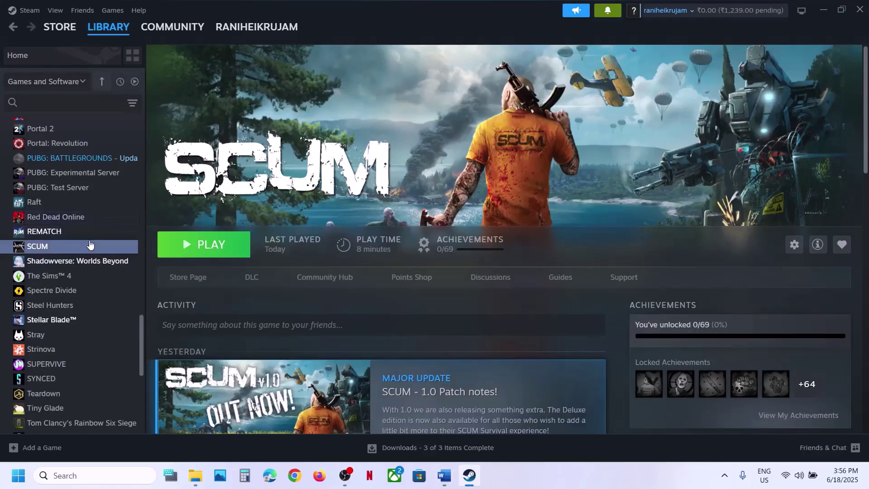
# Step: In File Explorer, open the GameUserSettings file from SCUM.old\Saved\Config\WindowsNoEditor in Notepad
pyautogui.click(204, 475)
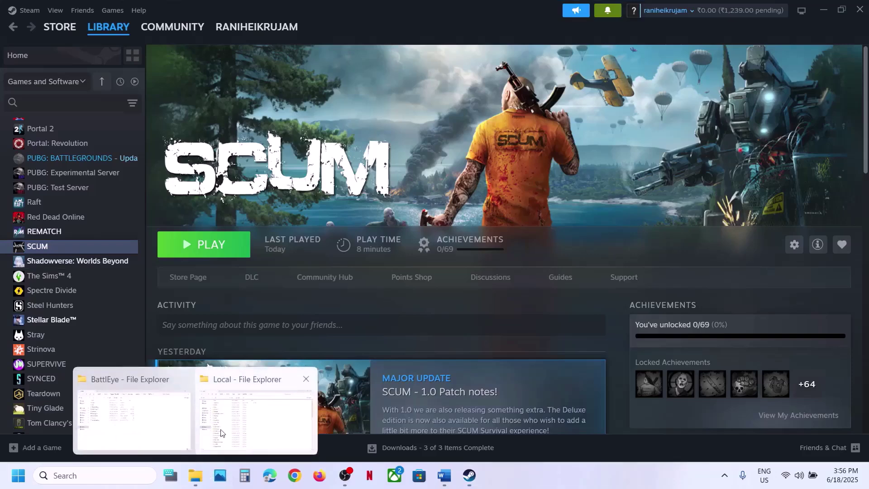
pyautogui.click(223, 432)
pyautogui.doubleClick(131, 152)
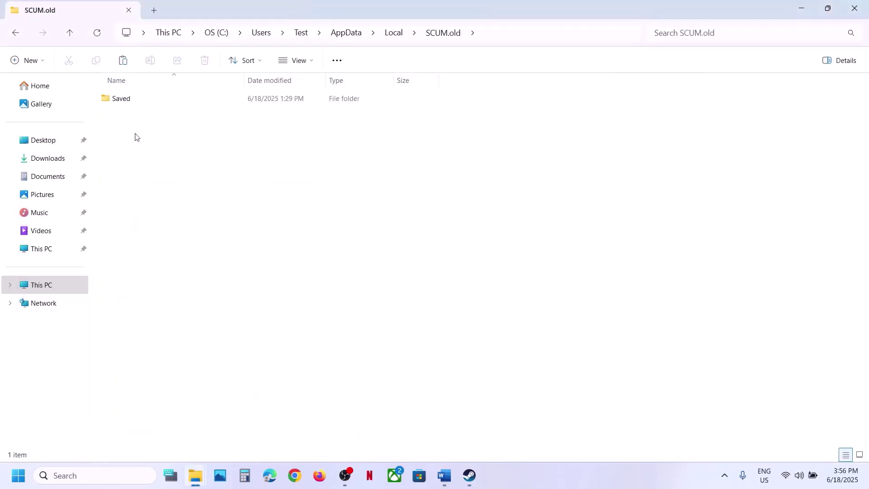
pyautogui.doubleClick(122, 100)
pyautogui.doubleClick(122, 100)
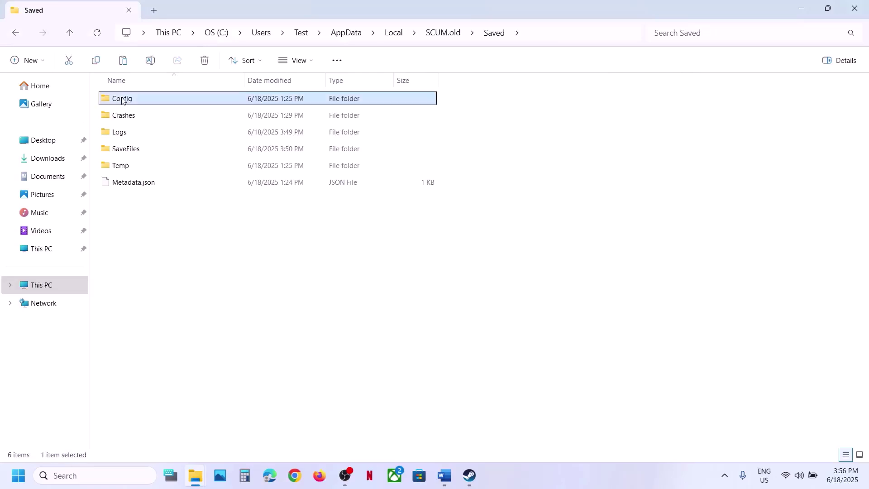
pyautogui.doubleClick(140, 115)
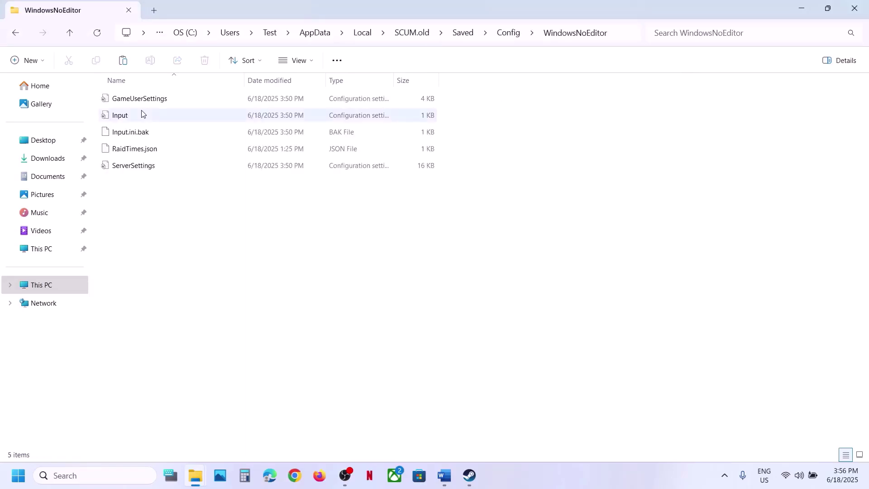
pyautogui.click(141, 105)
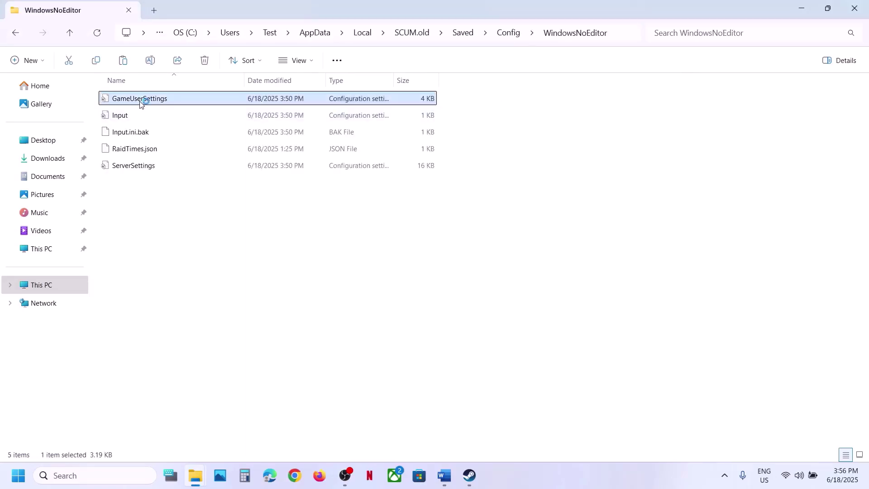
pyautogui.moveTo(498, 270); pyautogui.dragTo(356, 121)
# Step: Find the frame generation line under [Graphics], set scum.DLSSFrameGeneration to 0, and save and close the file
pyautogui.hotkey('ctrl', 'f')
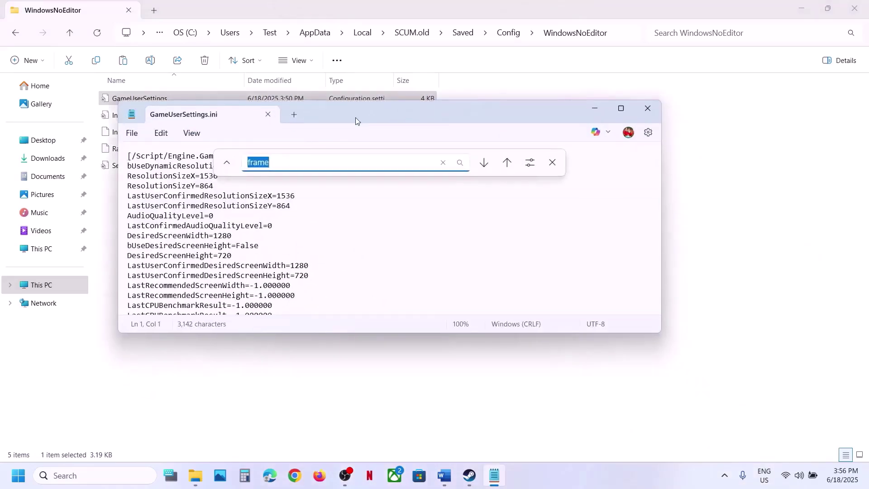
pyautogui.press('Return')
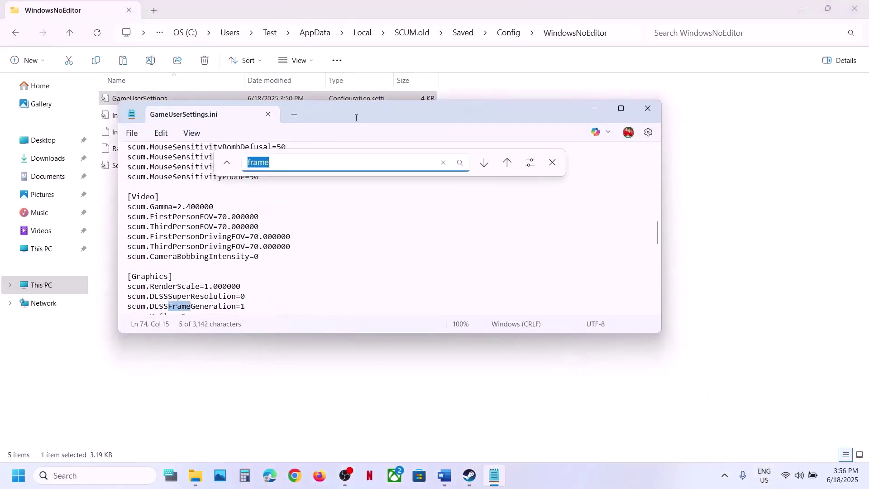
pyautogui.click(552, 163)
pyautogui.scroll(-1, 196, 296)
pyautogui.click(248, 276)
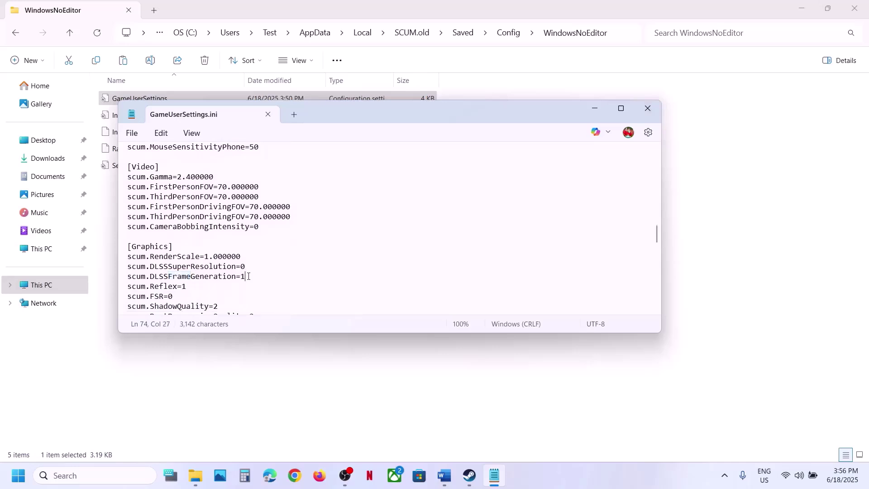
pyautogui.press('BackSpace')
pyautogui.write('0')
pyautogui.click(131, 133)
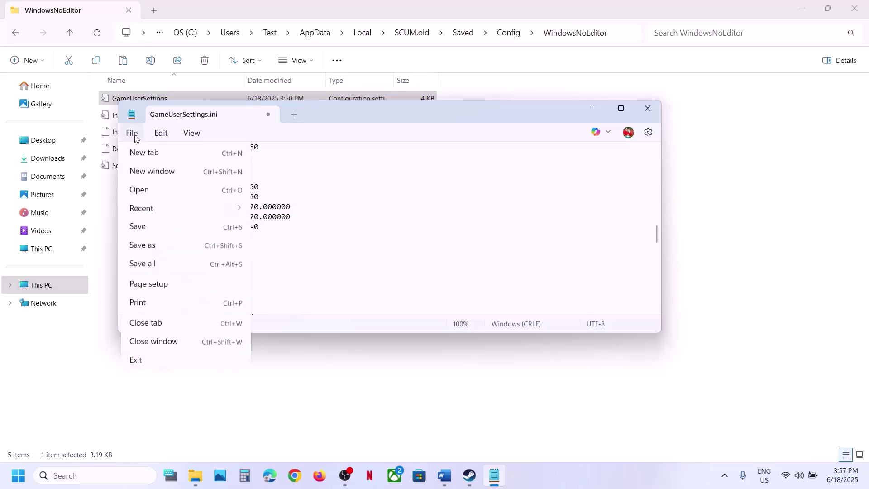
pyautogui.click(149, 227)
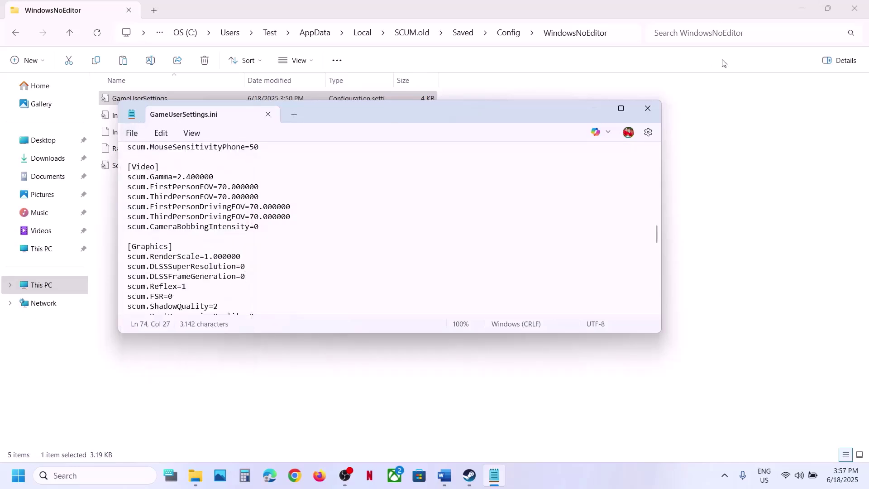
pyautogui.click(648, 108)
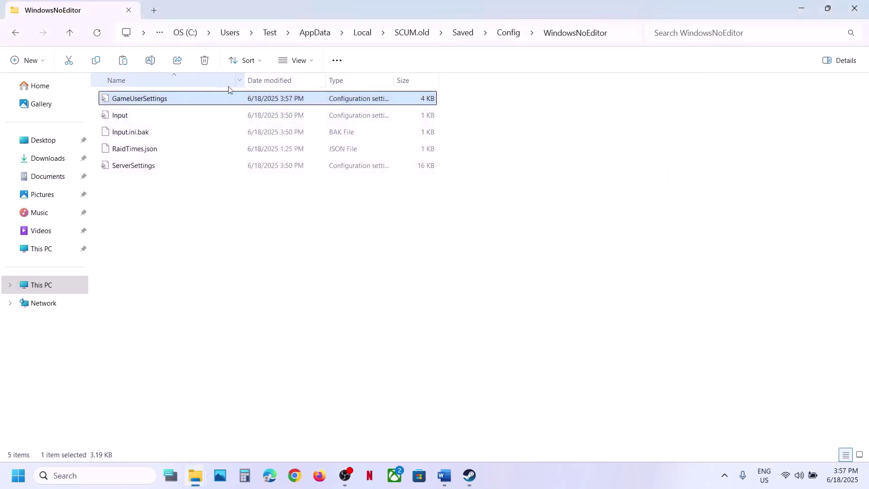
# Step: Make the GameUserSettings file read-only through its properties
pyautogui.rightClick(183, 108)
pyautogui.click(240, 281)
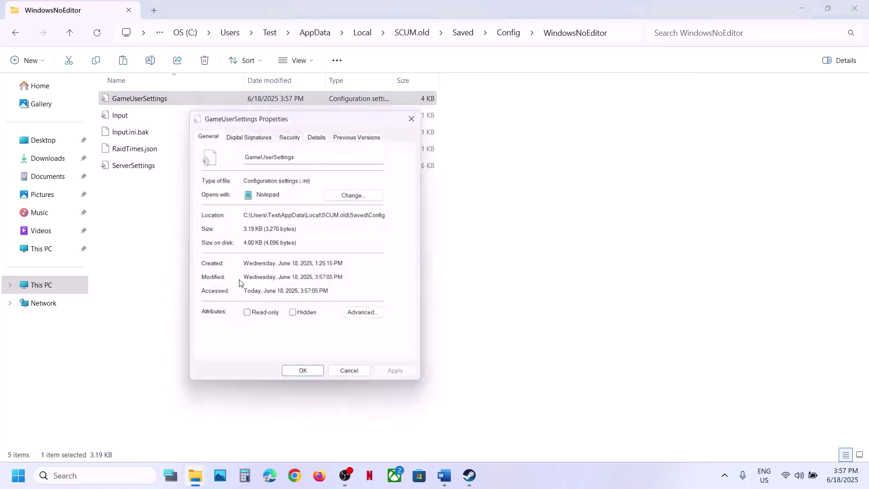
pyautogui.click(247, 317)
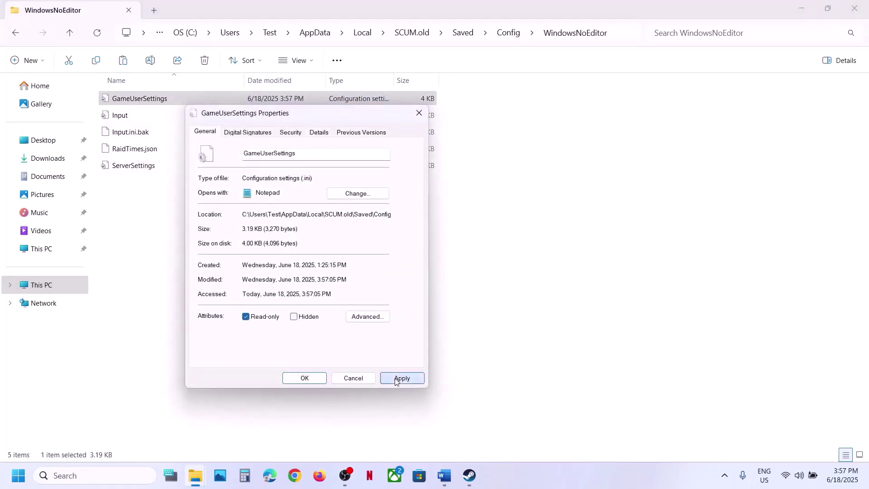
pyautogui.click(398, 378)
pyautogui.click(308, 379)
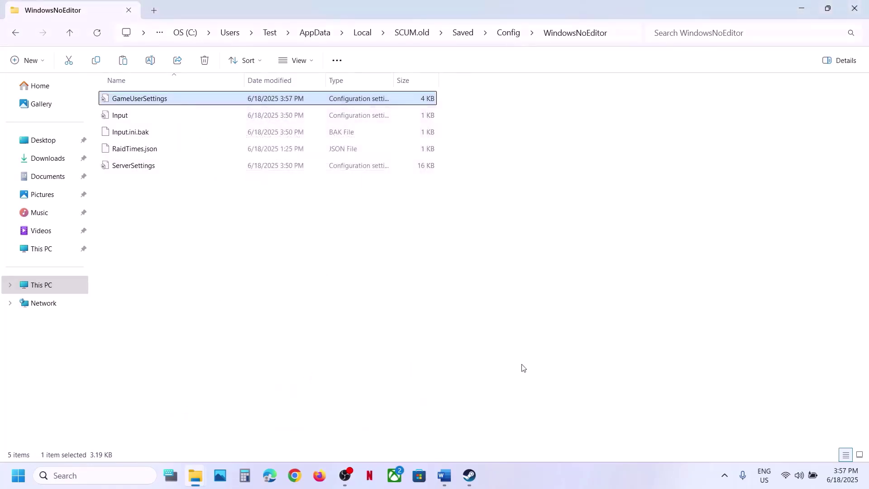
# Step: Switch to the Word notes and read Step 10 on clean-installing the graphics driver, including the NVIDIA and AMD links
pyautogui.click(469, 476)
pyautogui.click(446, 483)
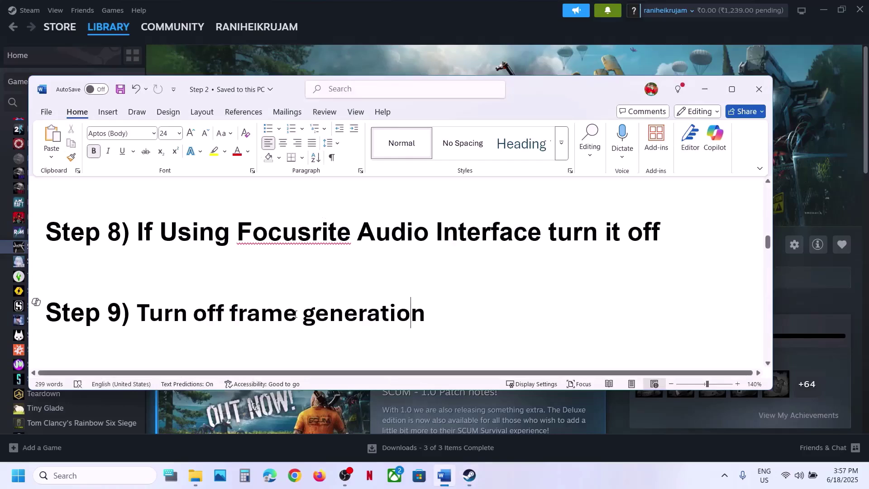
pyautogui.scroll(-5, 294, 314)
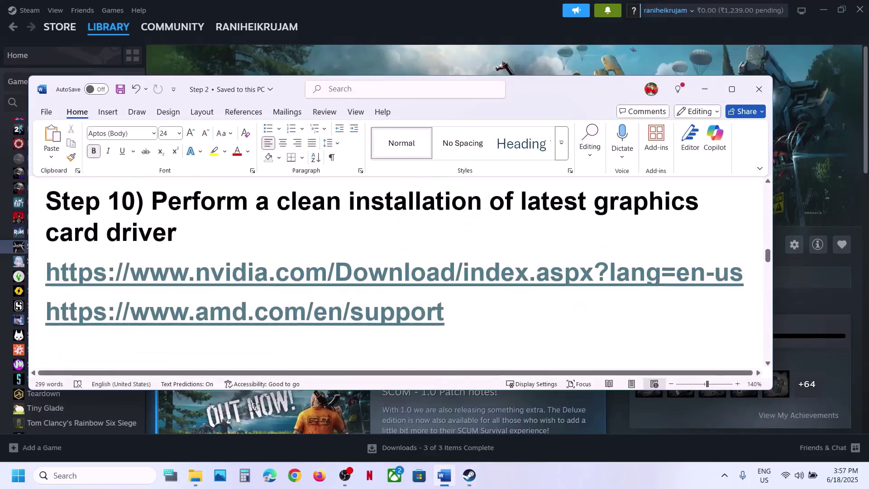
pyautogui.tripleClick(379, 272)
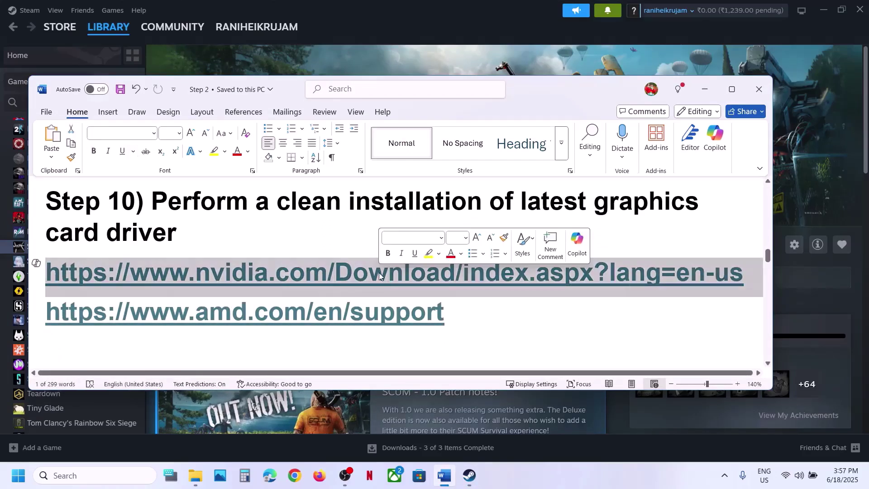
pyautogui.tripleClick(292, 315)
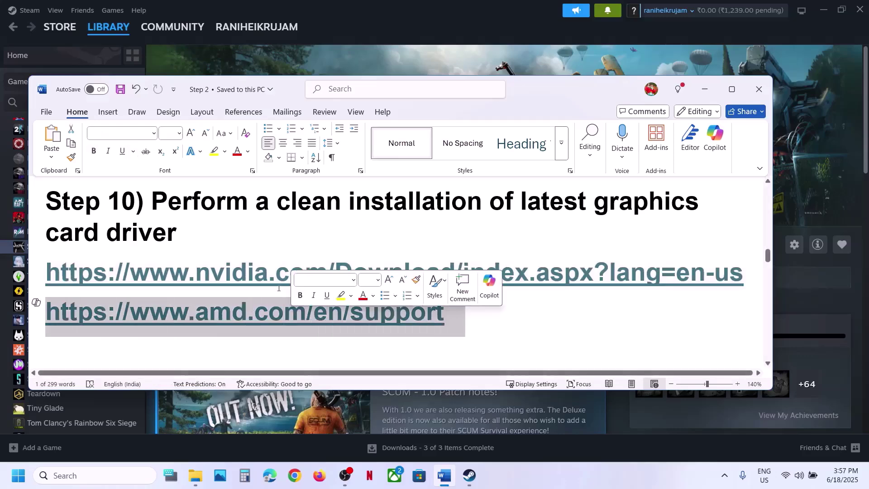
pyautogui.click(271, 266)
# Step: Switch to the NVIDIA drivers page in Chrome and search for the GeForce RTX 3050 Laptop GPU driver for Windows 11
pyautogui.hotkey('alt', 'Tab')
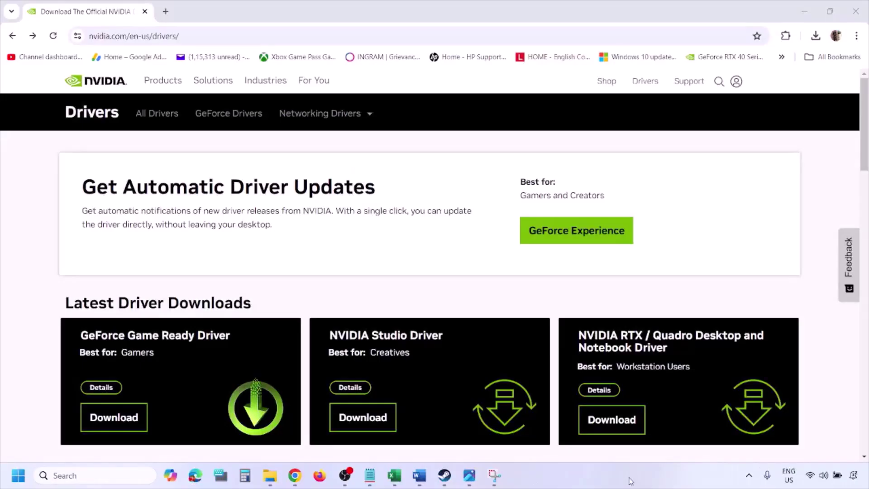
pyautogui.scroll(-8, 203, 277)
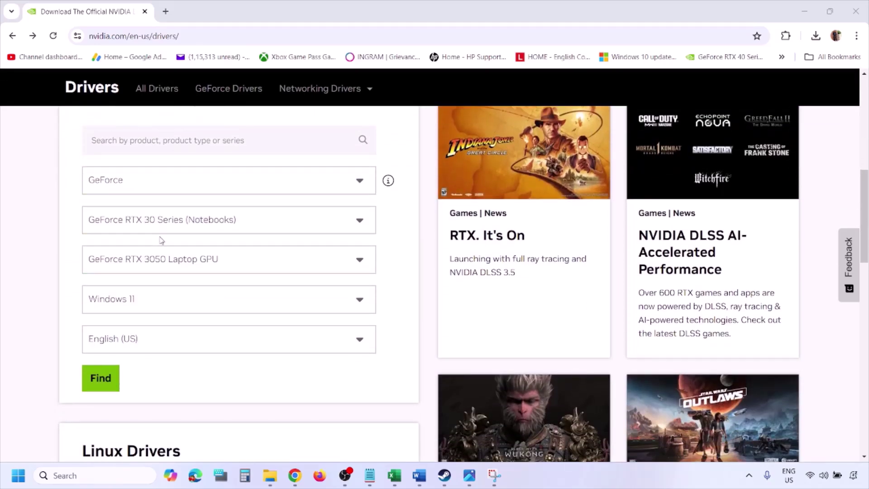
pyautogui.click(144, 303)
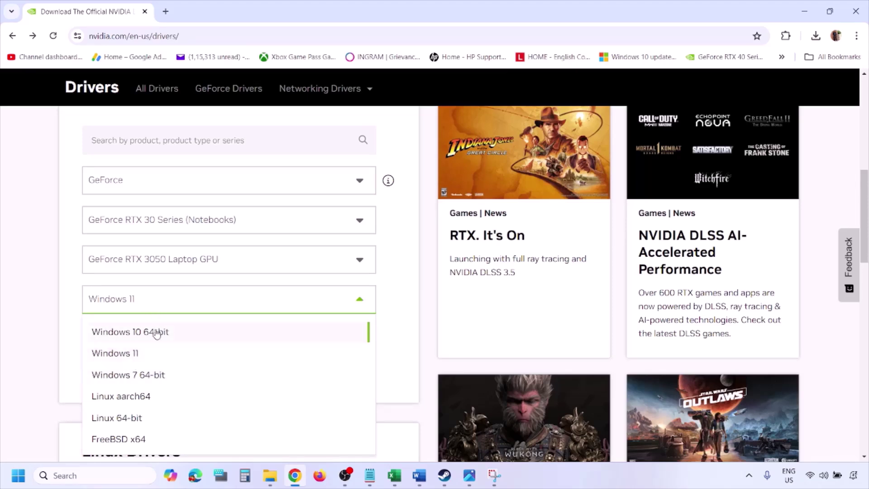
pyautogui.click(126, 358)
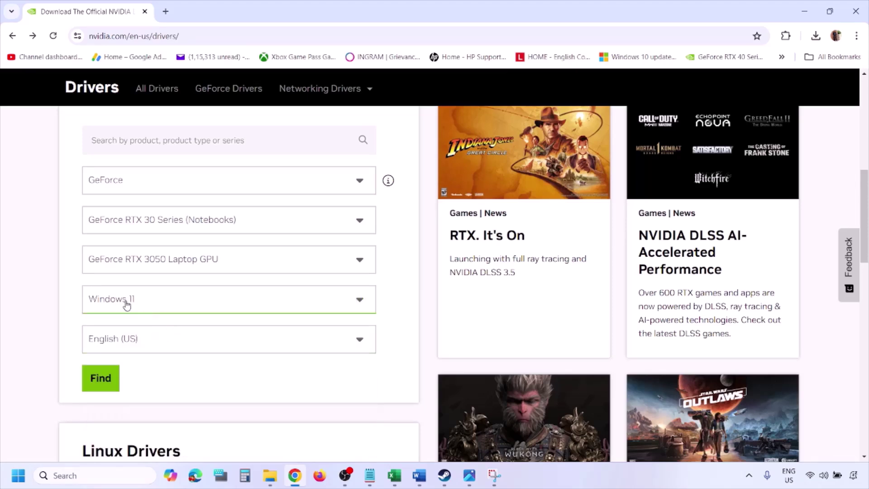
pyautogui.click(103, 379)
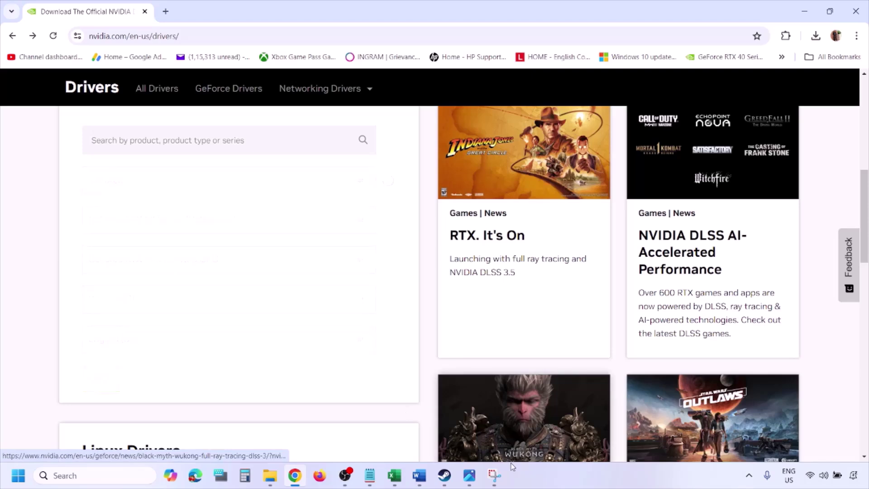
# Step: Switch to Photos and view images 1.png to 5.png on downloading the Game Ready driver and choosing a custom clean installation
pyautogui.click(470, 481)
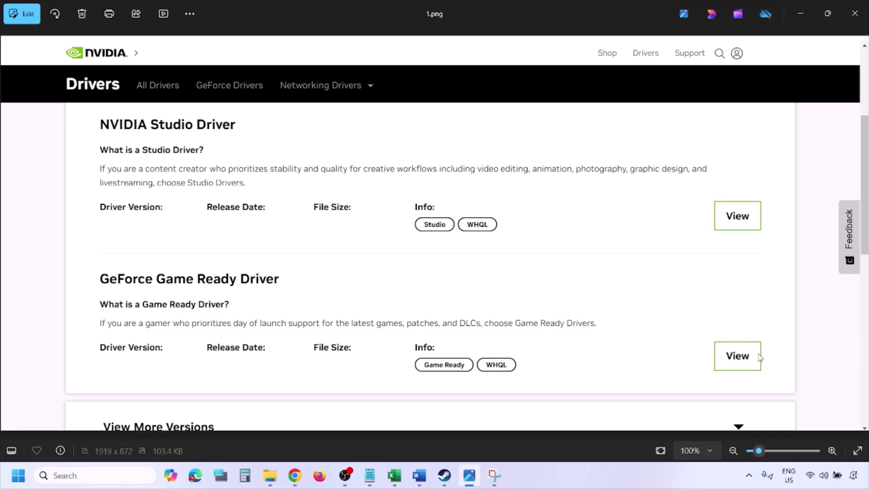
pyautogui.press('Right')
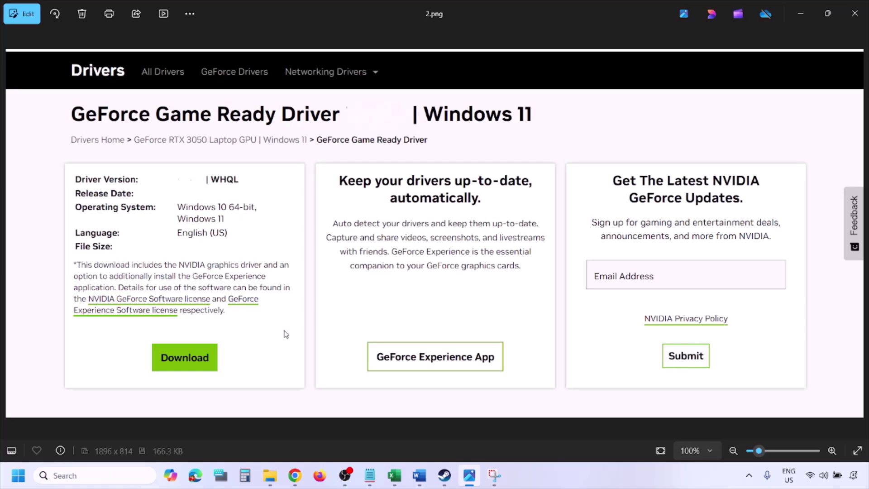
pyautogui.press('Right')
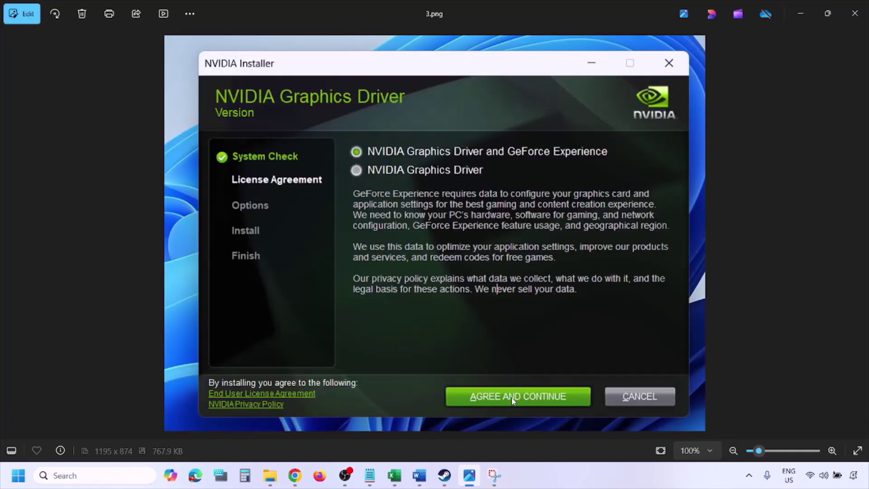
pyautogui.press('Right')
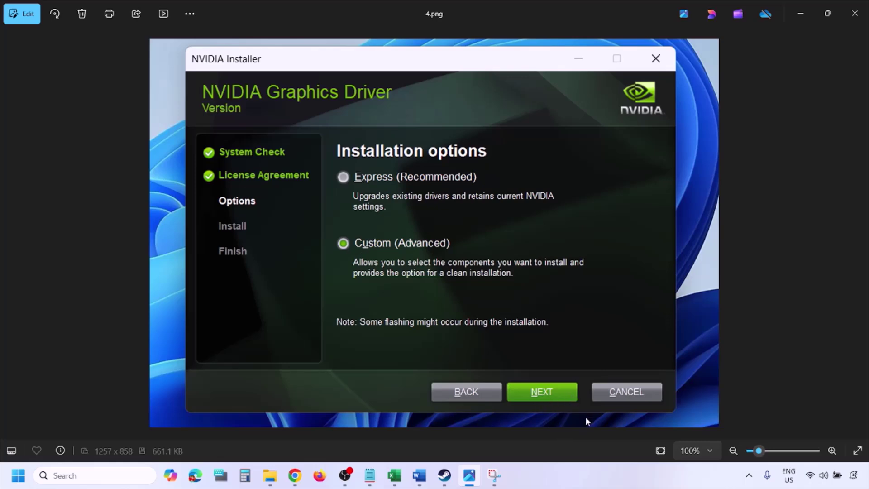
pyautogui.press('Right')
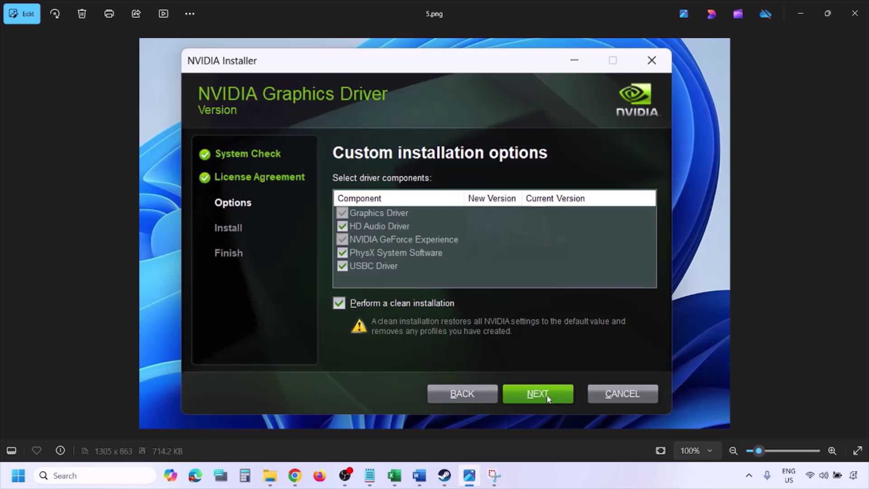
# Step: View the Windows power options containing Restart, and dismiss them without restarting
pyautogui.click(18, 475)
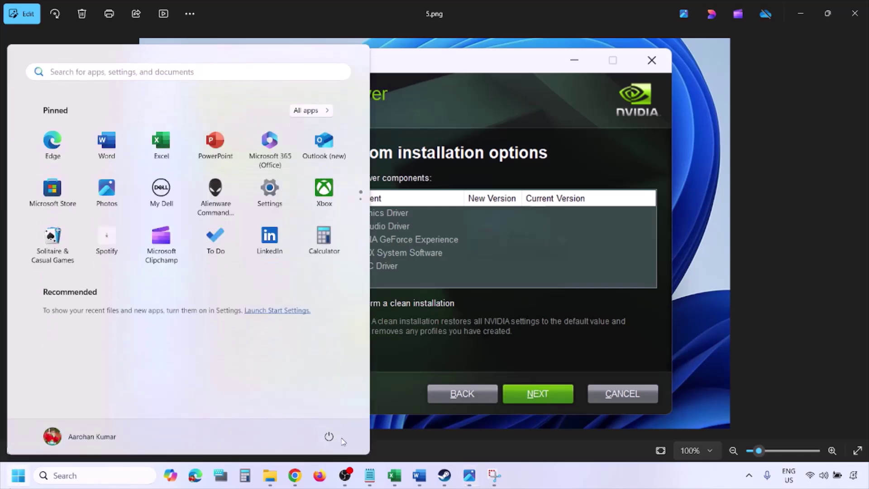
pyautogui.click(332, 439)
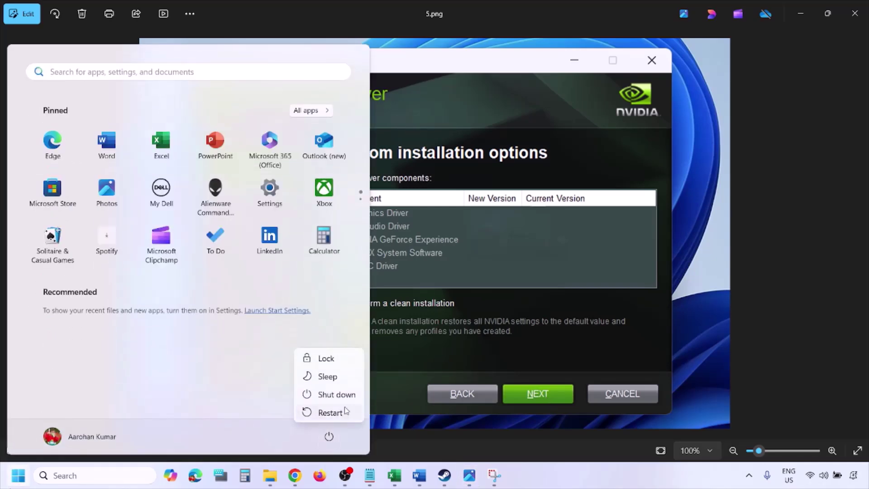
pyautogui.click(449, 422)
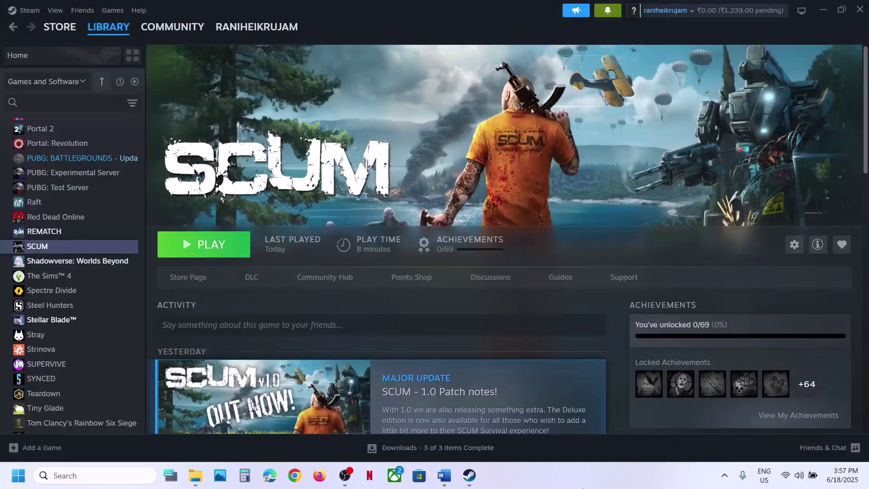
# Step: Return to the Word notes, review the AMD and NVIDIA driver links, and read Step 11 on using the dedicated graphics card
pyautogui.click(444, 476)
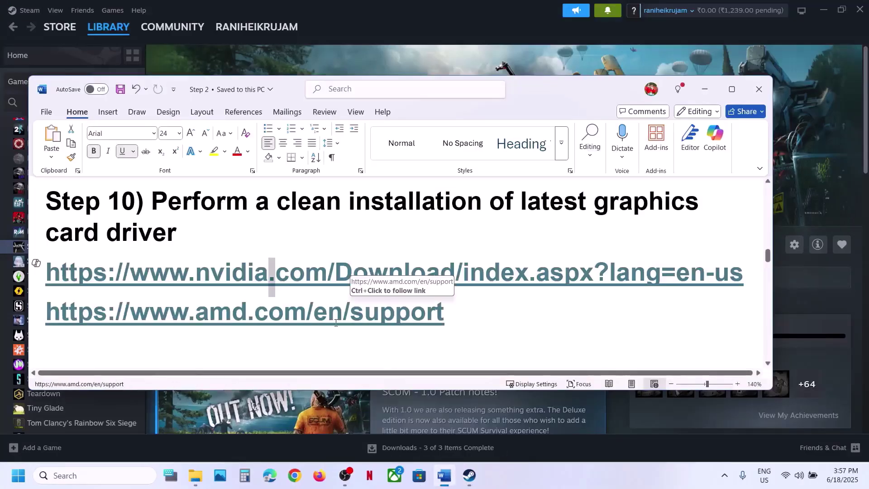
pyautogui.moveTo(195, 312); pyautogui.dragTo(423, 316)
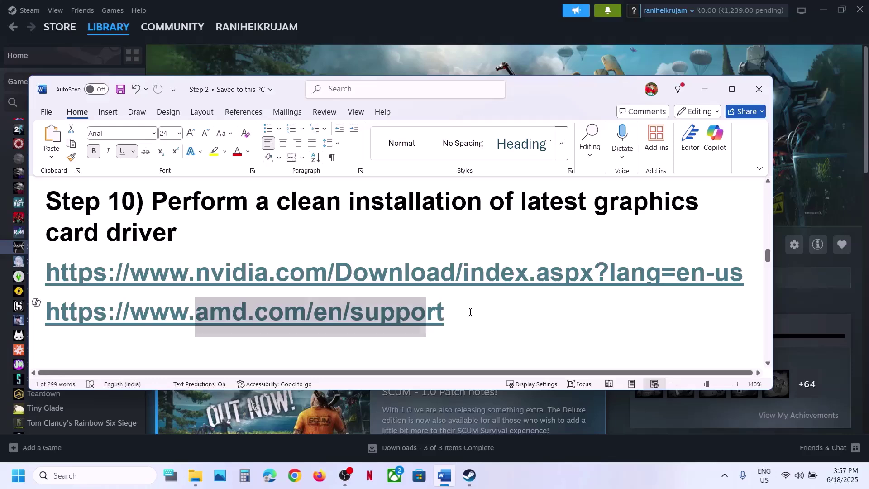
pyautogui.tripleClick(256, 305)
pyautogui.tripleClick(547, 274)
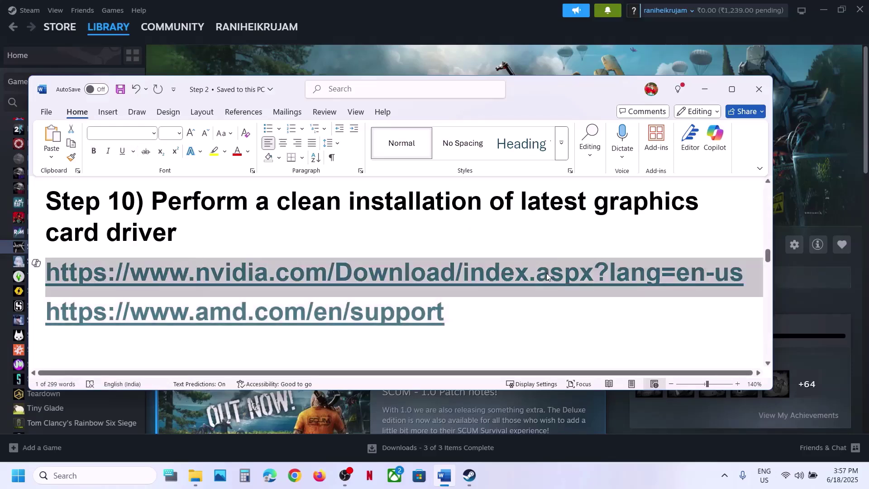
pyautogui.click(491, 316)
pyautogui.scroll(-2, 491, 316)
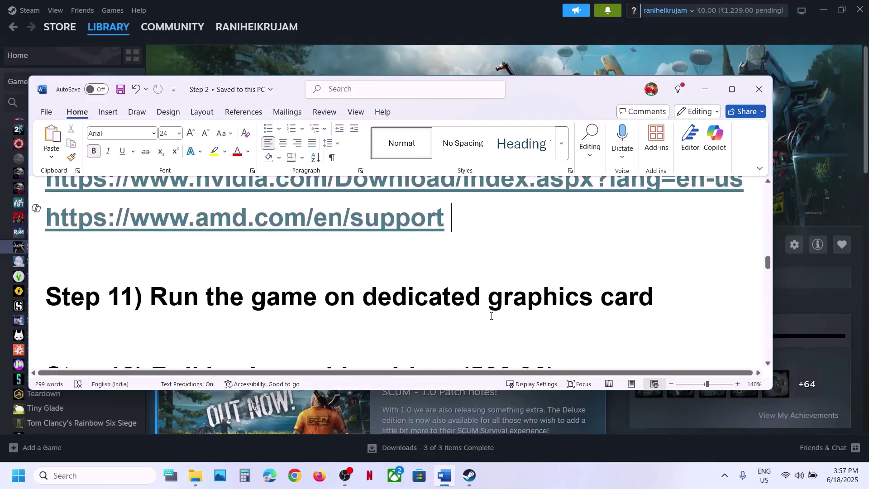
# Step: Search Windows for Graphics settings and open the system Graphics page
pyautogui.tripleClick(542, 304)
pyautogui.hotkey('ctrl', 'c')
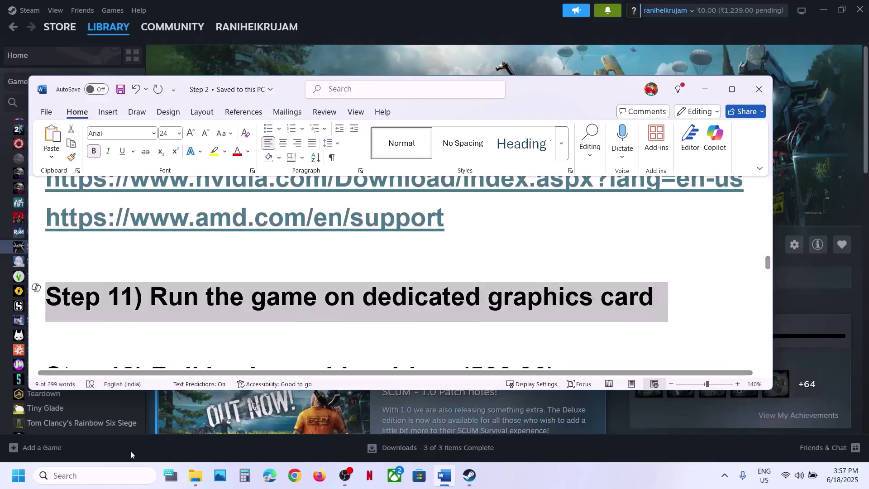
pyautogui.click(96, 474)
pyautogui.hotkey('ctrl', 'v')
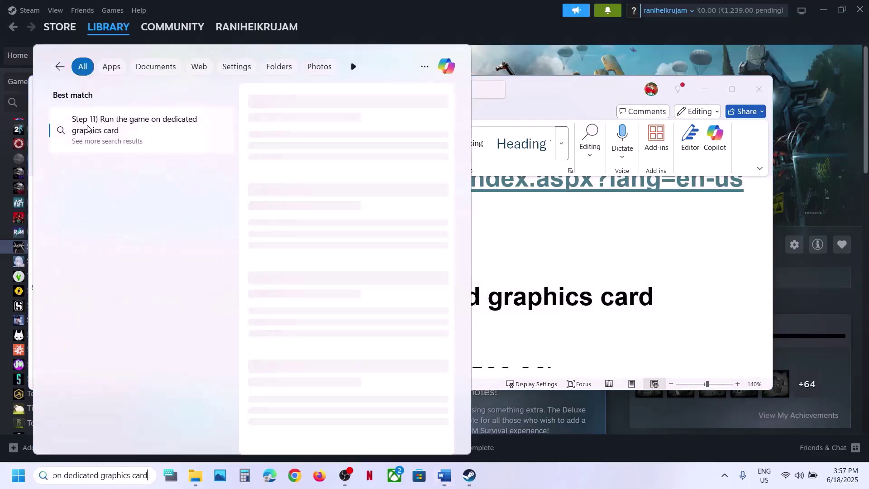
pyautogui.write('graphi')
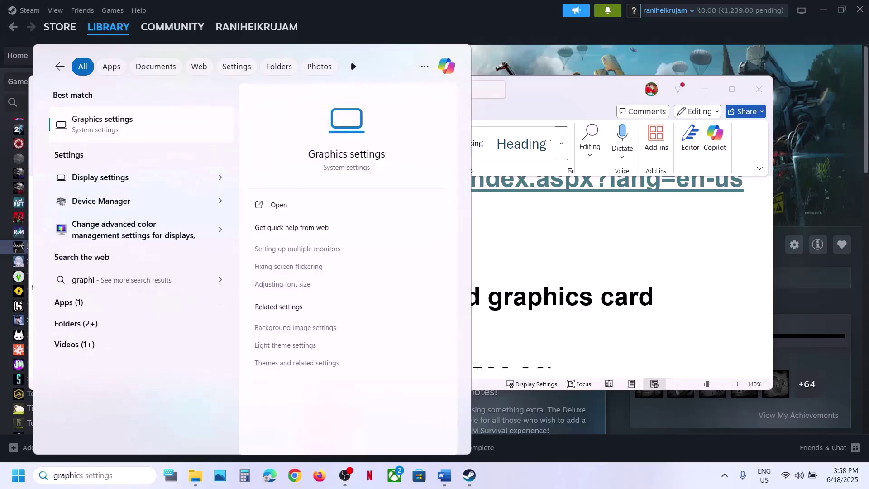
pyautogui.press('Return')
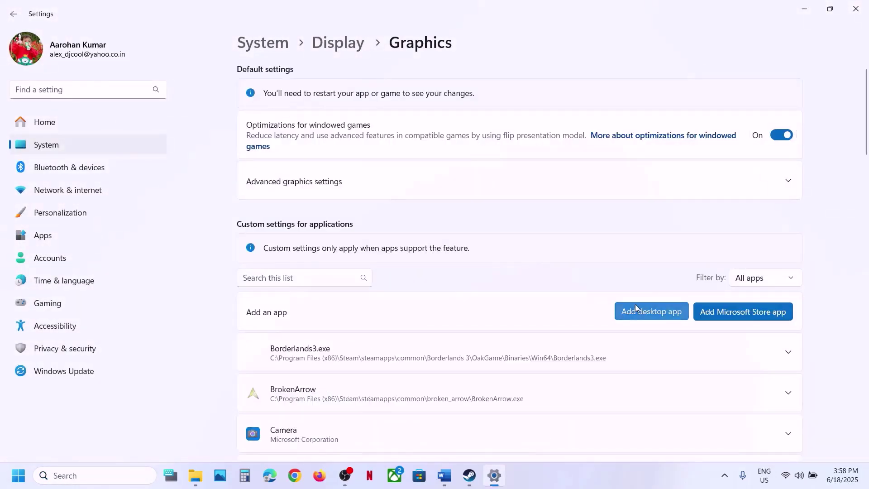
# Step: Add the SCUM application from the game's SCUM\SCUM\Binaries\Win64 folder as a desktop app in the custom graphics settings
pyautogui.click(635, 305)
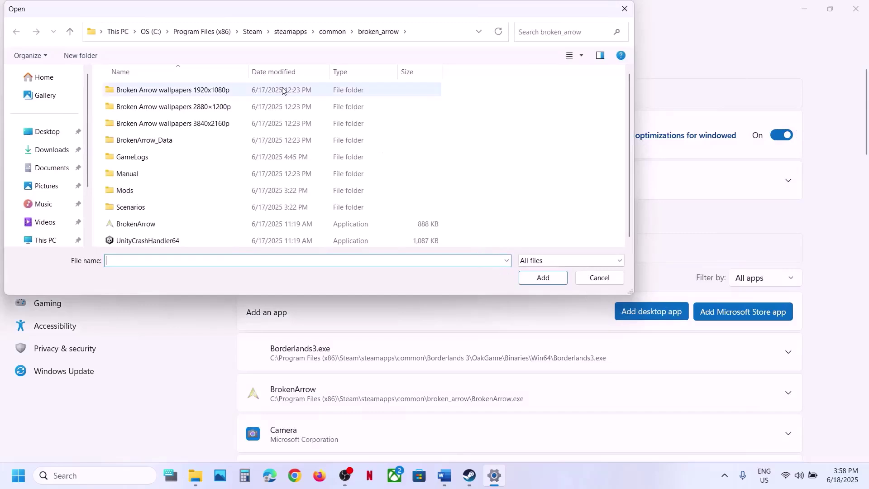
pyautogui.click(326, 35)
pyautogui.scroll(-3, 171, 183)
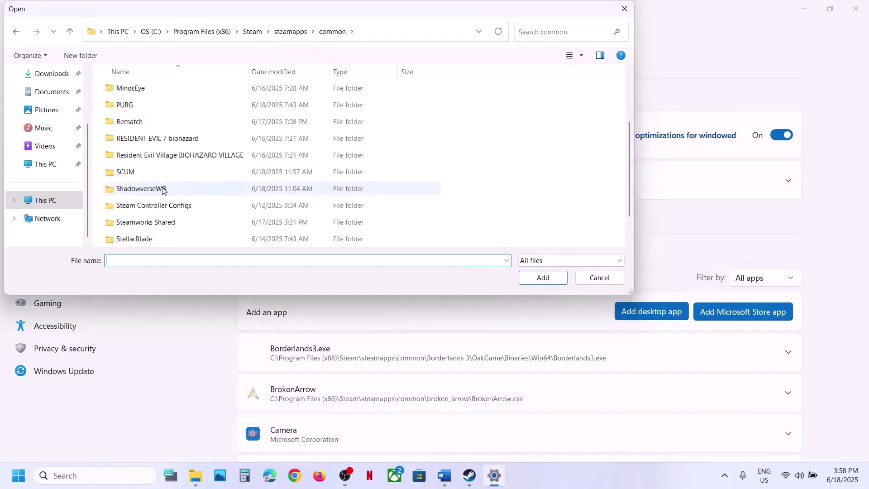
pyautogui.doubleClick(140, 142)
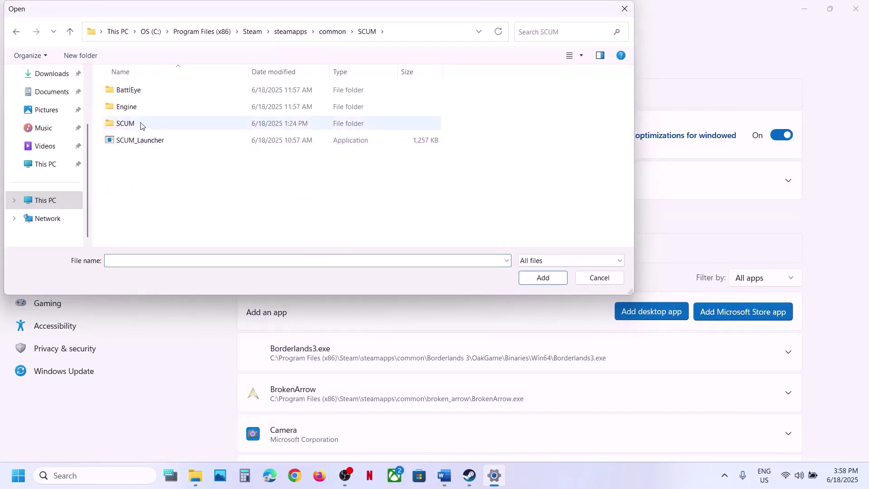
pyautogui.doubleClick(140, 124)
pyautogui.click(140, 95)
pyautogui.doubleClick(141, 93)
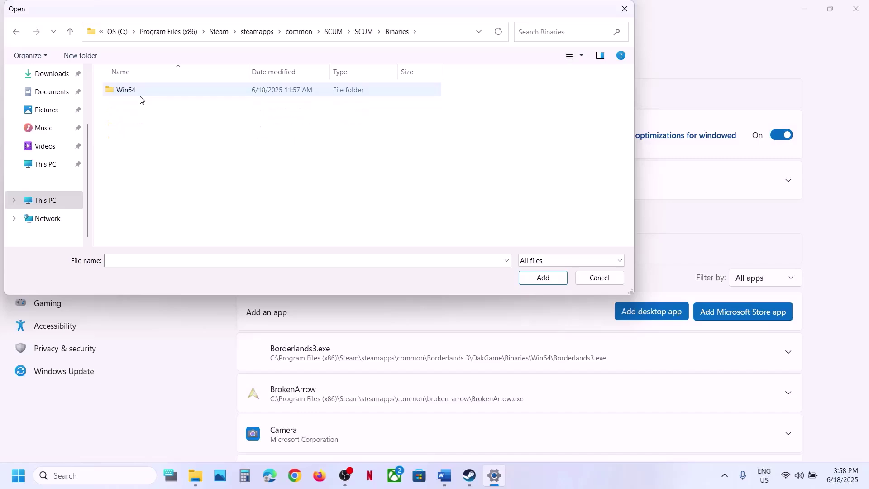
pyautogui.doubleClick(140, 93)
pyautogui.click(127, 93)
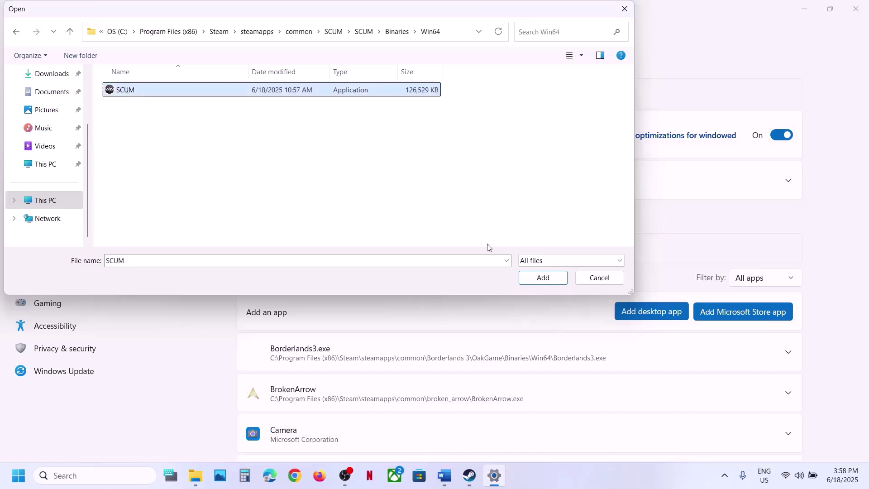
pyautogui.click(525, 277)
# Step: Set SCUM's GPU preference to High Performance (NVIDIA GeForce RTX 3050 Laptop GPU) and close Settings
pyautogui.scroll(-18, 451, 314)
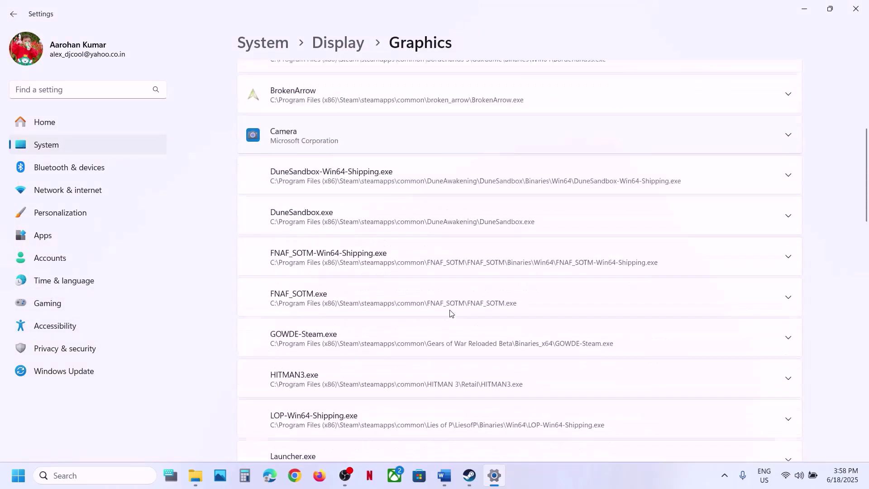
pyautogui.scroll(-6, 450, 313)
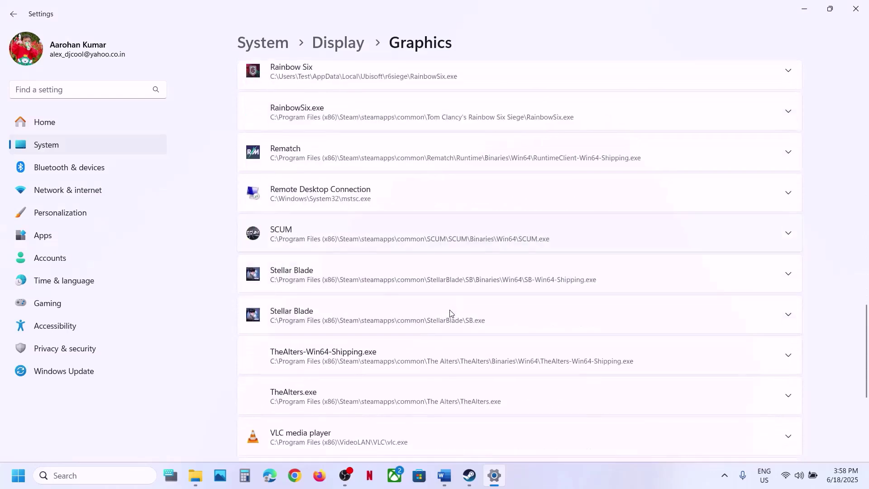
pyautogui.click(341, 241)
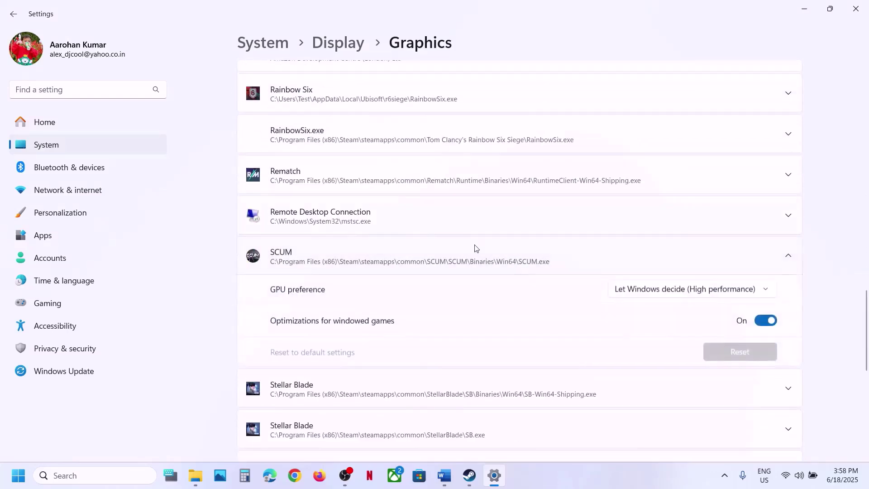
pyautogui.click(688, 290)
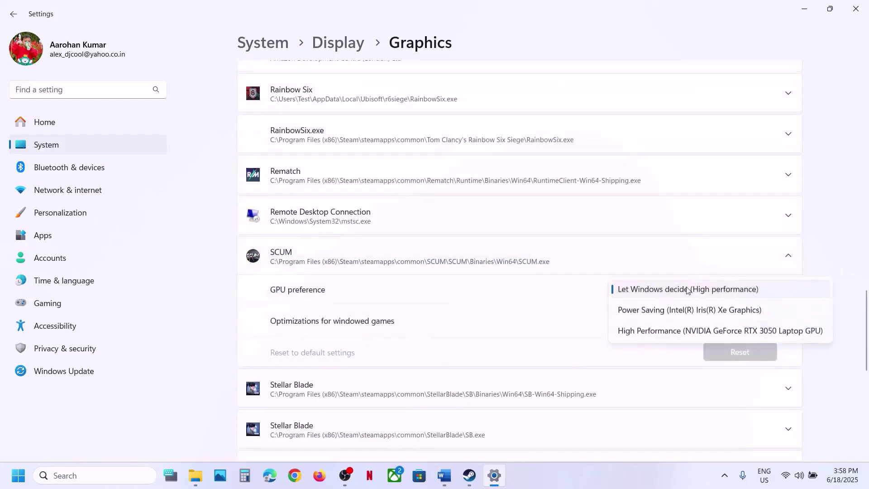
pyautogui.click(675, 336)
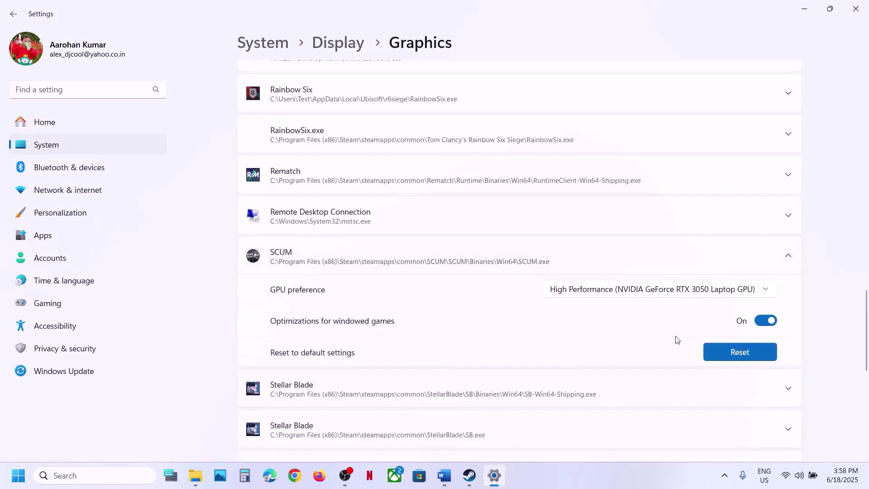
pyautogui.click(857, 10)
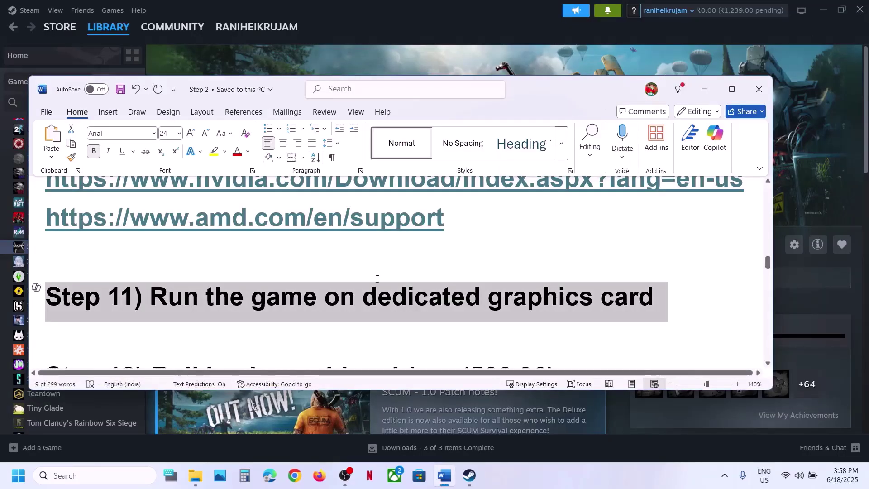
# Step: Copy the NVIDIA driver download link from Step 10 of the Word notes and open it in Chrome
pyautogui.scroll(-3, 389, 275)
pyautogui.scroll(8, 388, 275)
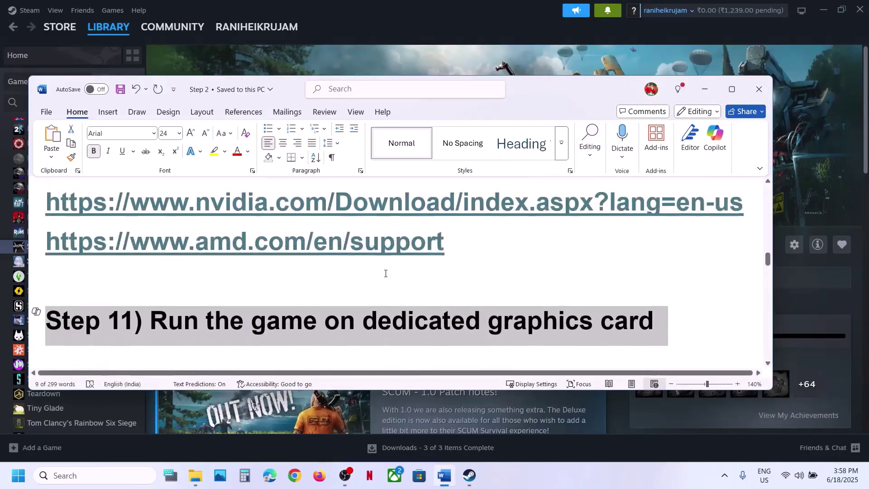
pyautogui.doubleClick(402, 272)
pyautogui.tripleClick(401, 271)
pyautogui.hotkey('ctrl', 'c')
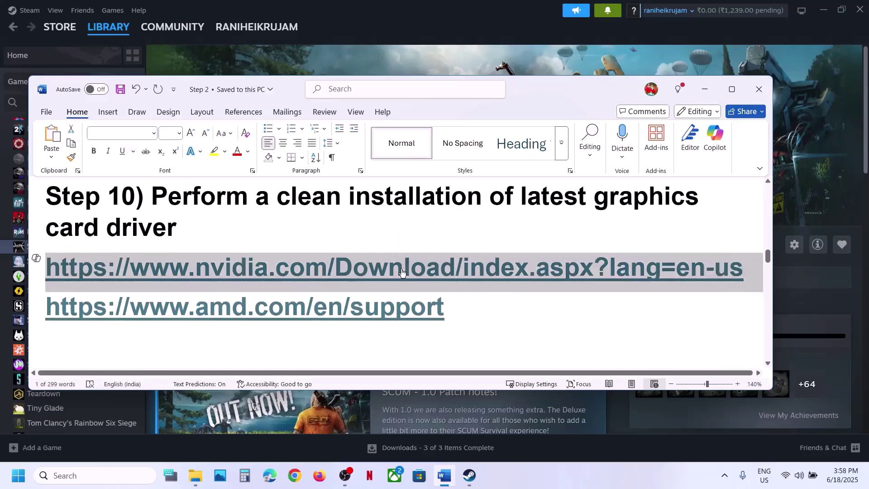
pyautogui.click(382, 68)
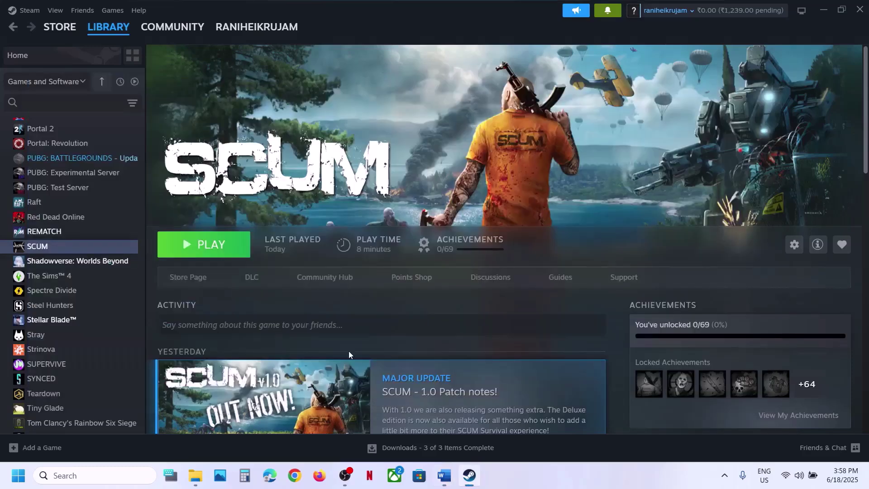
pyautogui.click(299, 478)
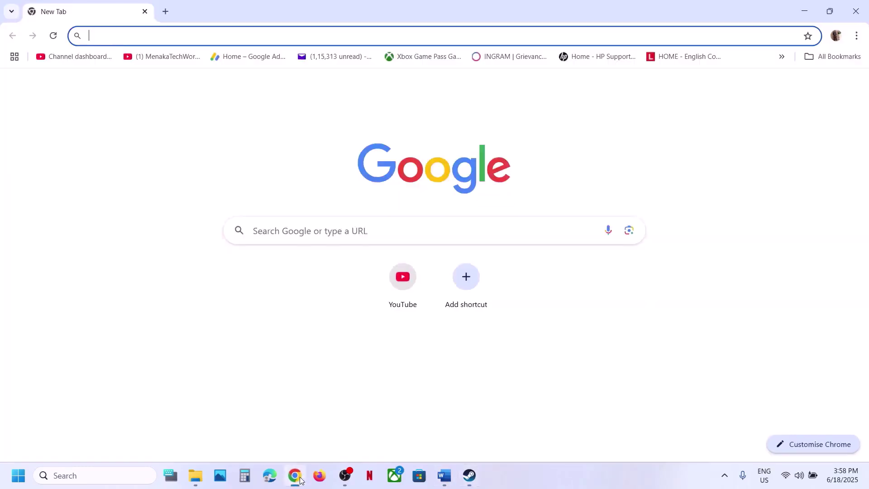
pyautogui.hotkey('ctrl', 'v')
pyautogui.press('Return')
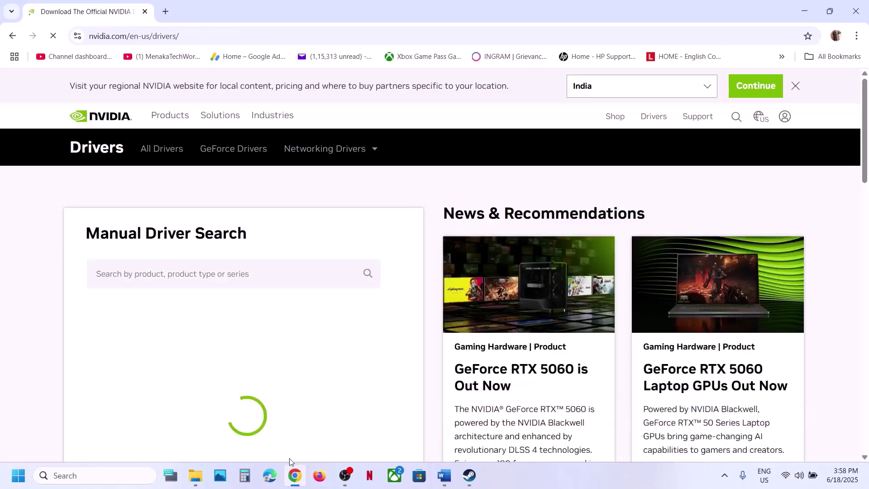
# Step: Find the GeForce RTX 3050 Laptop GPU drivers for Windows 11 and expand the list to show more versions
pyautogui.scroll(-3, 261, 374)
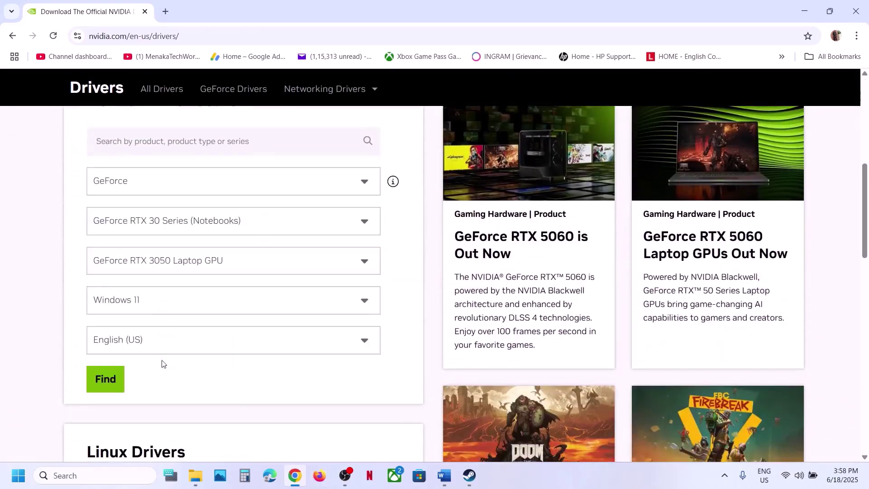
pyautogui.click(109, 387)
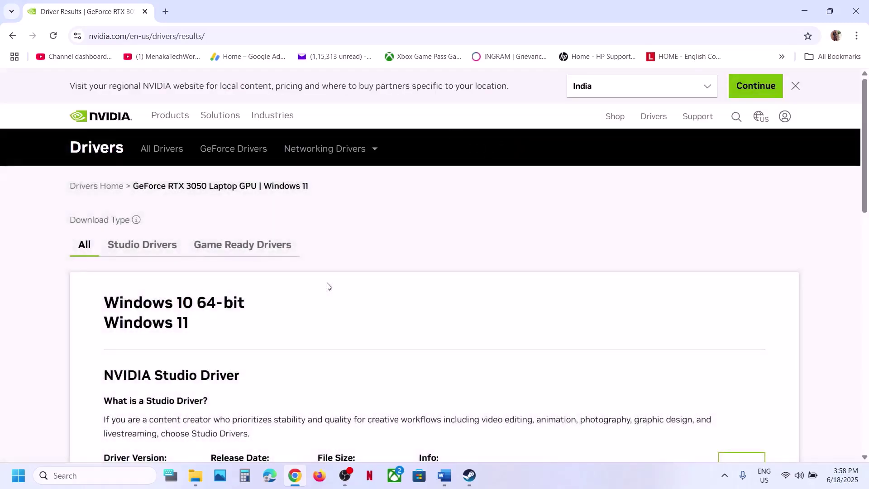
pyautogui.scroll(-6, 327, 282)
pyautogui.scroll(-2, 327, 282)
pyautogui.click(188, 306)
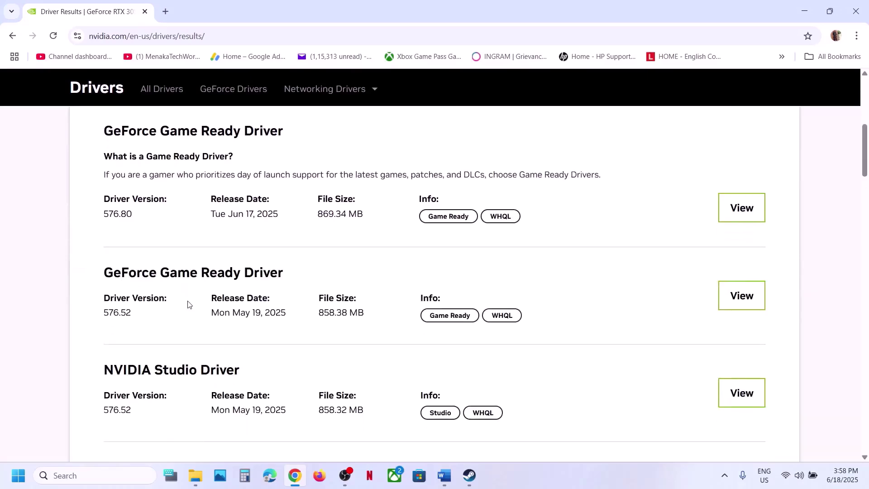
# Step: Review the recent Studio and Game Ready driver versions in the results, from 576.80 back to 576.28
pyautogui.scroll(-2, 188, 305)
pyautogui.scroll(6, 189, 304)
pyautogui.scroll(1, 190, 304)
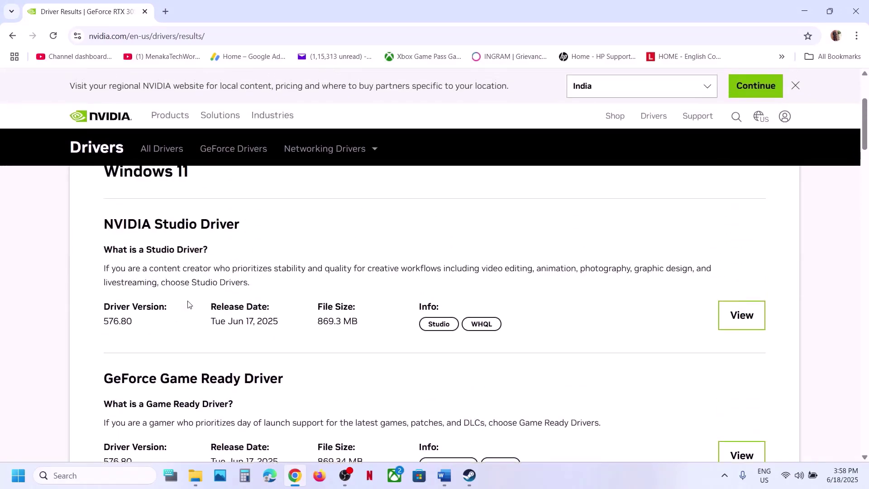
pyautogui.moveTo(109, 323); pyautogui.dragTo(145, 320)
pyautogui.scroll(1, 145, 320)
pyautogui.scroll(-4, 117, 328)
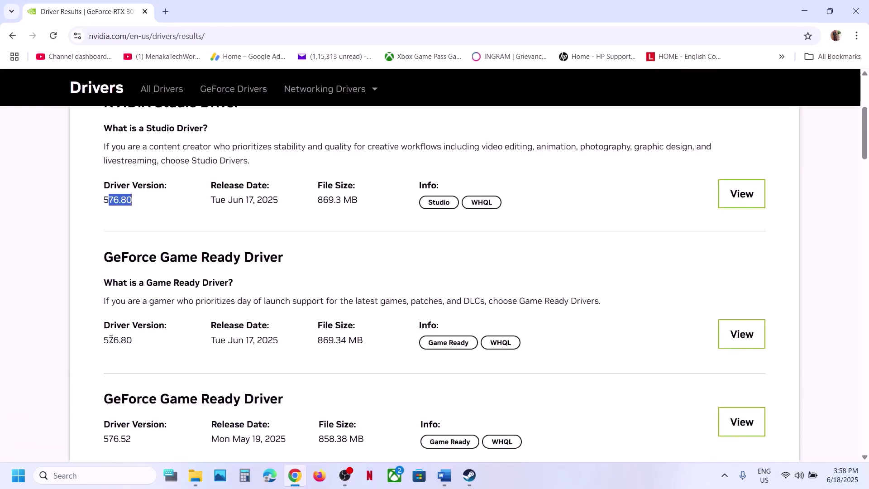
pyautogui.moveTo(110, 340); pyautogui.dragTo(137, 340)
pyautogui.scroll(-2, 141, 340)
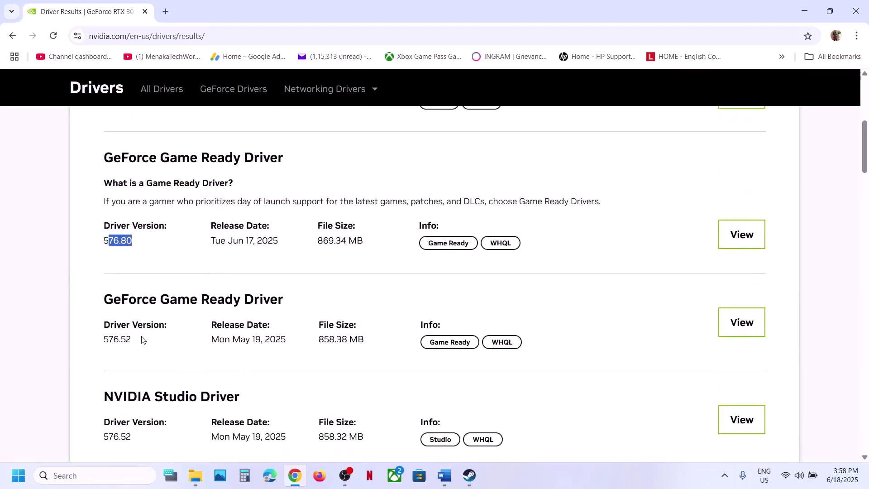
pyautogui.scroll(-6, 142, 340)
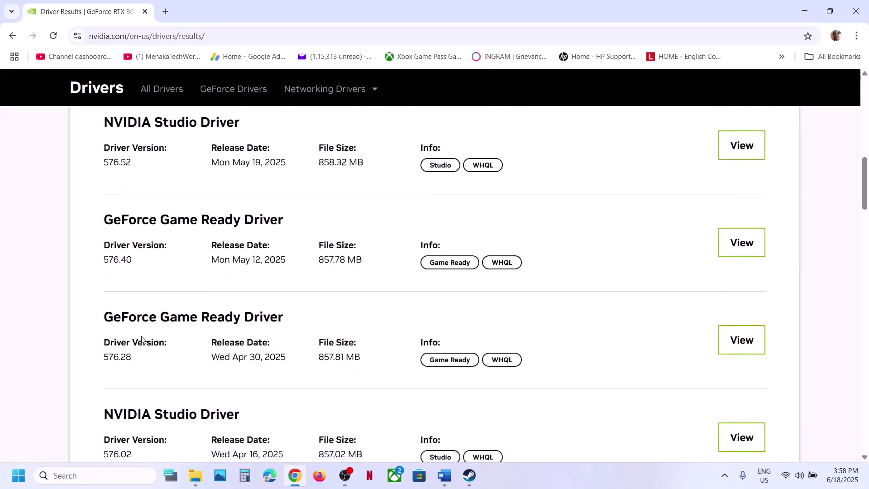
pyautogui.moveTo(110, 342); pyautogui.dragTo(145, 345)
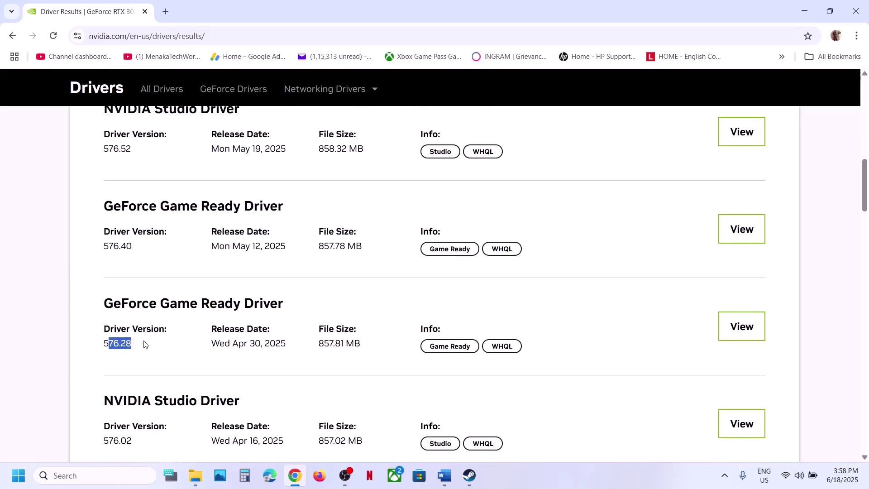
# Step: Locate the older GeForce Game Ready Driver 566.36 in the list, close the page and return to the Word notes
pyautogui.scroll(-13, 144, 344)
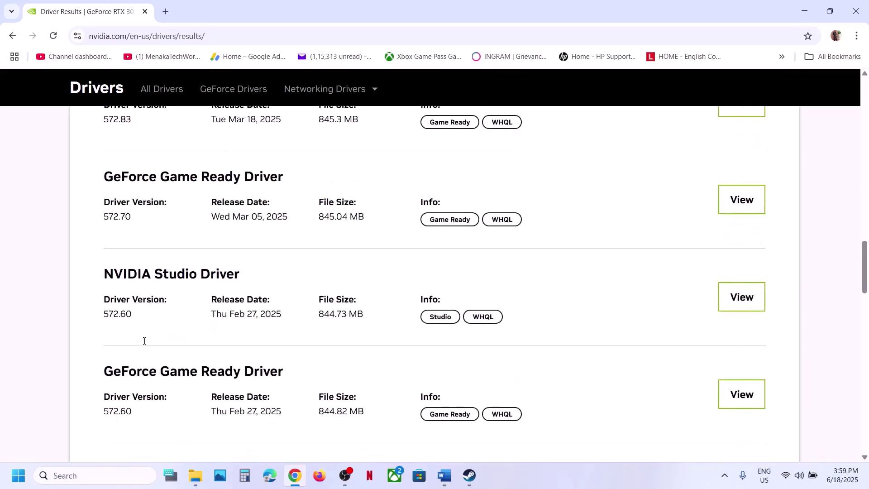
pyautogui.scroll(-13, 144, 341)
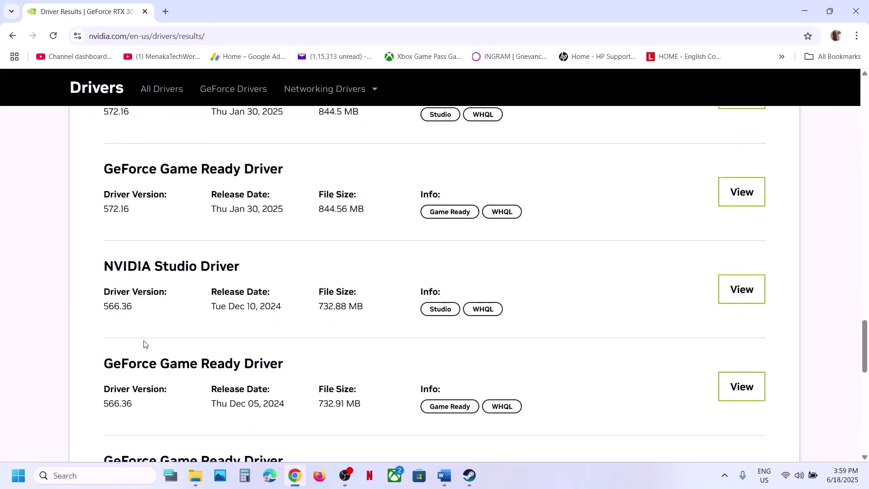
pyautogui.scroll(-3, 144, 343)
pyautogui.moveTo(104, 293); pyautogui.dragTo(137, 290)
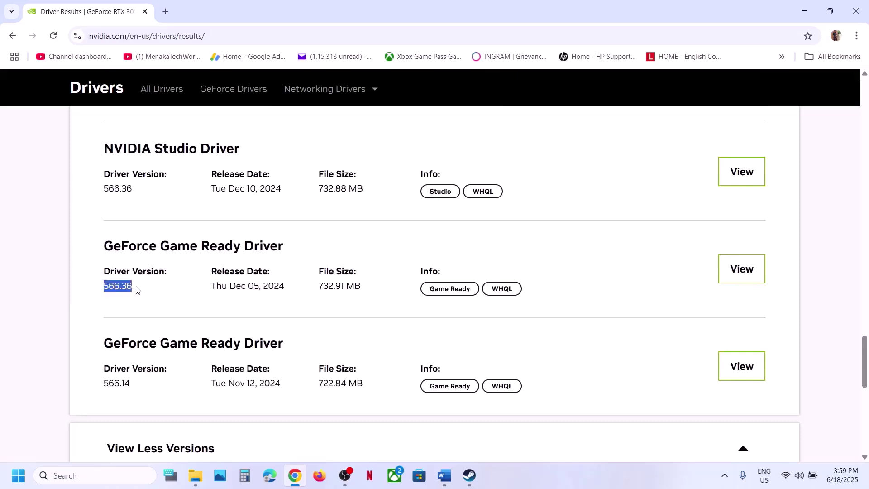
pyautogui.moveTo(120, 246); pyautogui.dragTo(269, 284)
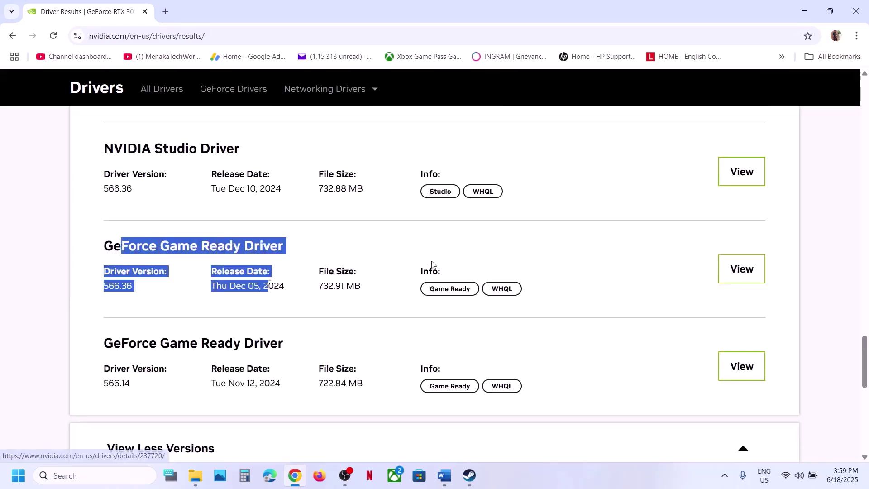
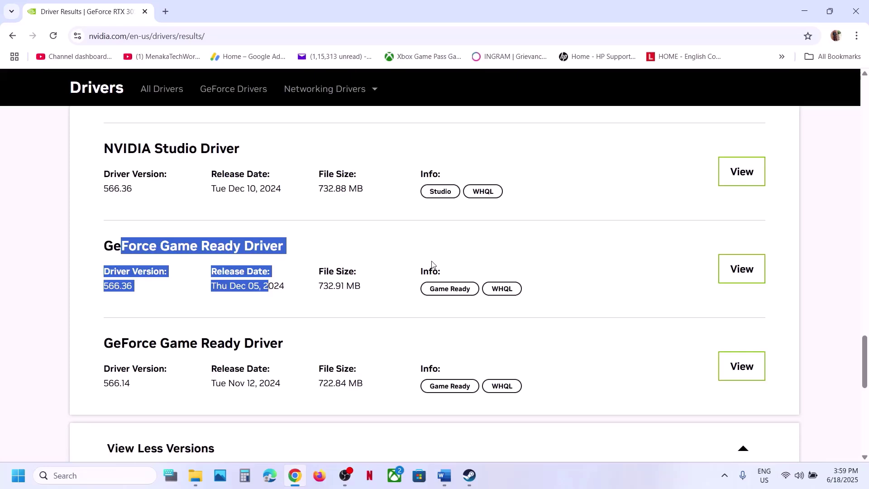
pyautogui.click(144, 12)
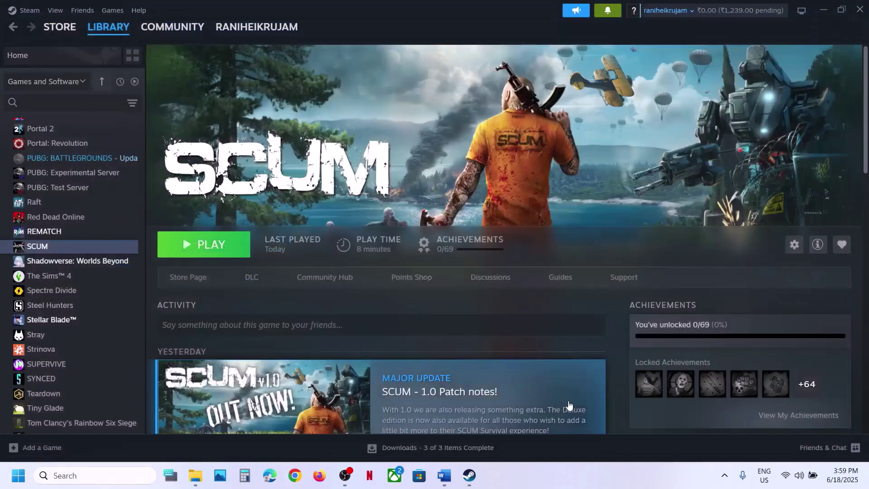
pyautogui.click(444, 475)
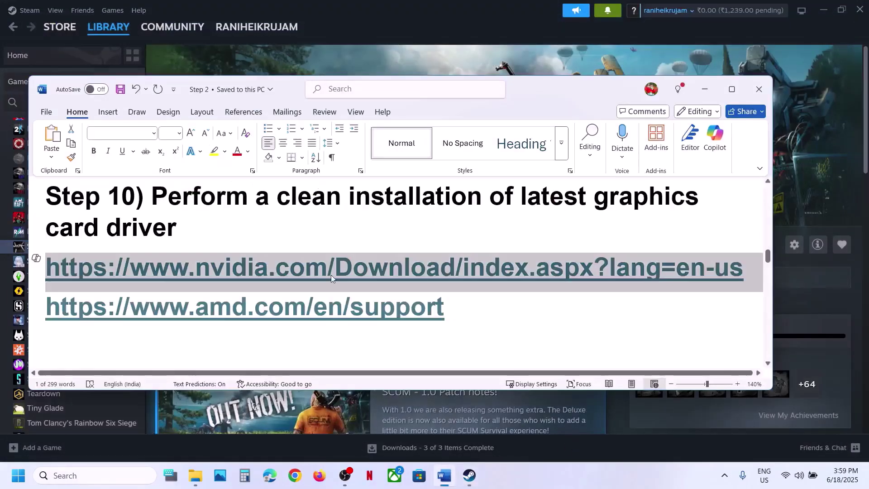
# Step: Copy the Visual C++ redistributable link from Step 13 of the Word notes and open it in Chrome
pyautogui.scroll(-3, 331, 275)
pyautogui.scroll(-4, 332, 275)
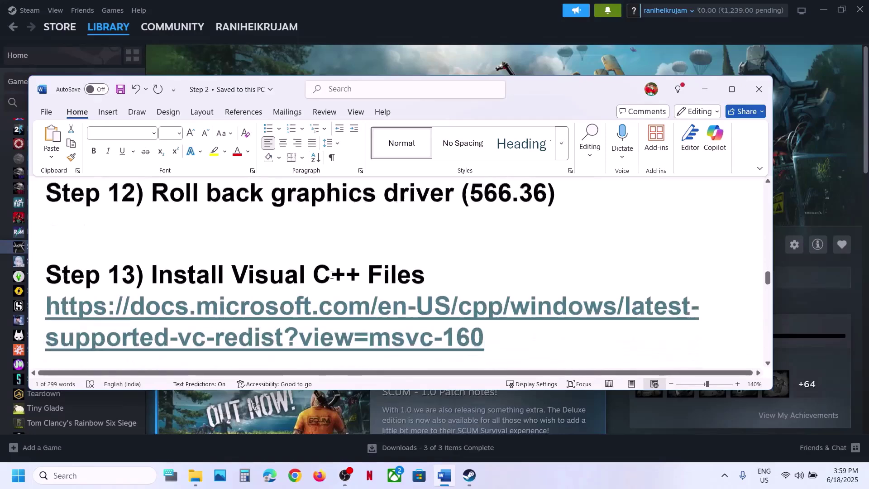
pyautogui.doubleClick(36, 281)
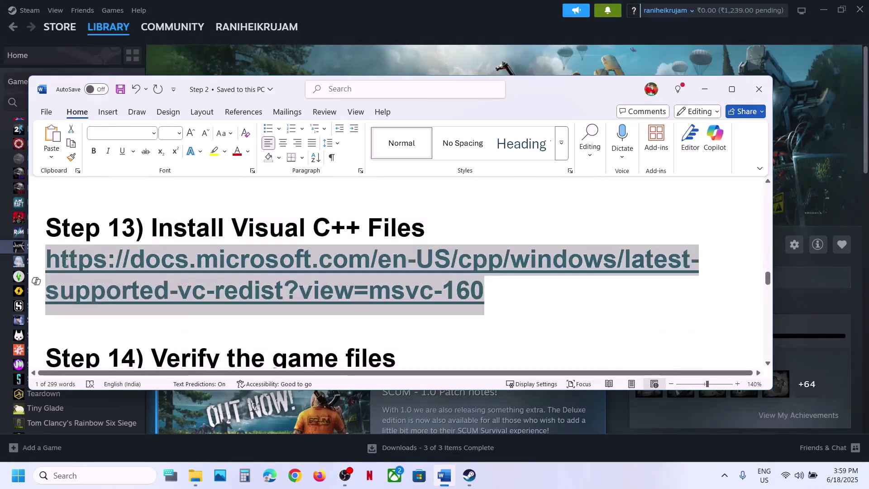
pyautogui.click(295, 475)
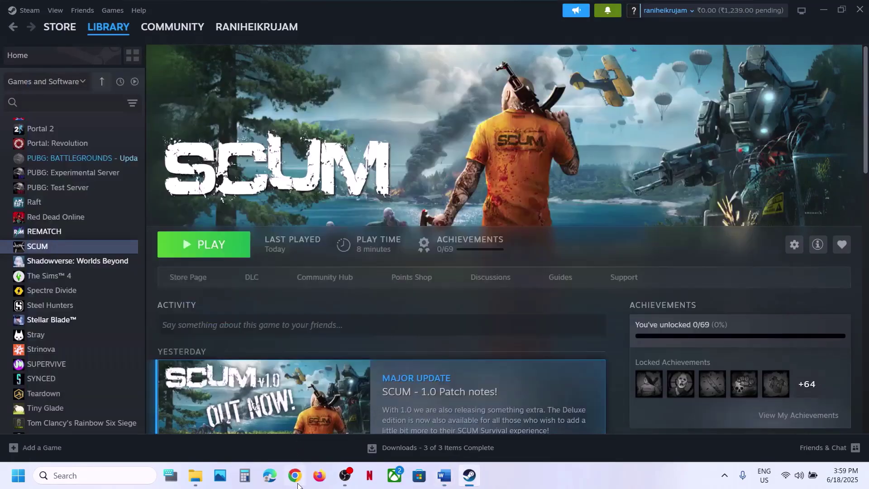
pyautogui.write('https://docs.microsoft.com/en-us/cpp/windows/latest-supported-vc-redist?view=msvc-160')
pyautogui.press('Return')
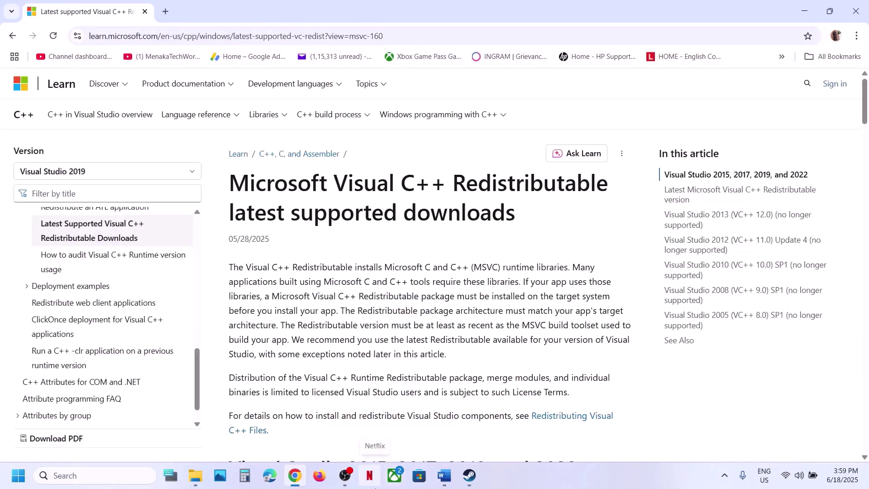
# Step: Download the latest X86 and X64 Visual C++ Redistributable packages and run the repair in both installers
pyautogui.scroll(-12, 388, 359)
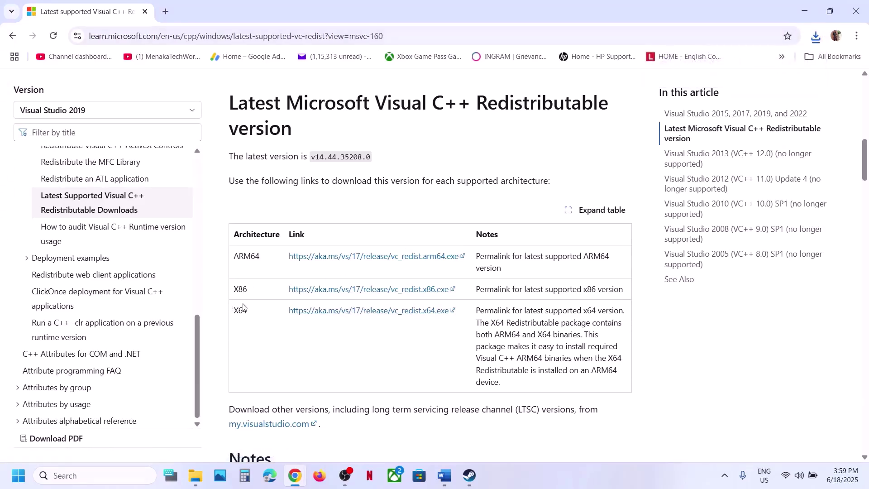
pyautogui.click(454, 301)
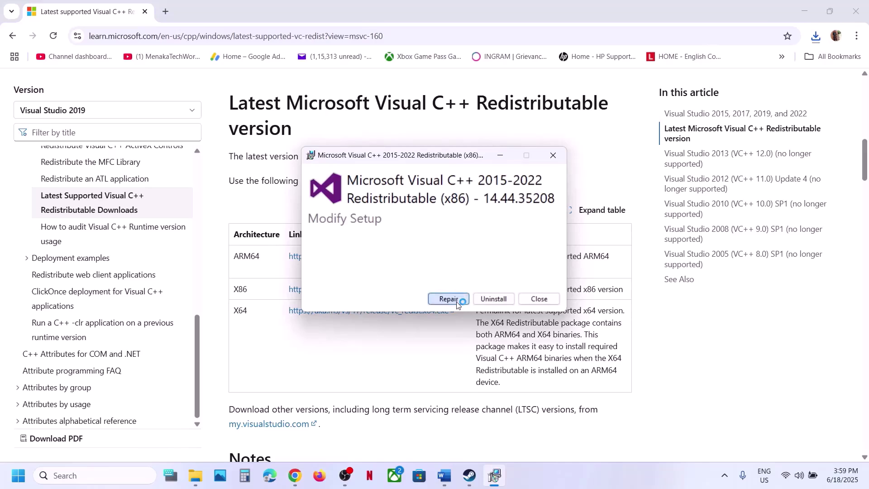
pyautogui.click(376, 322)
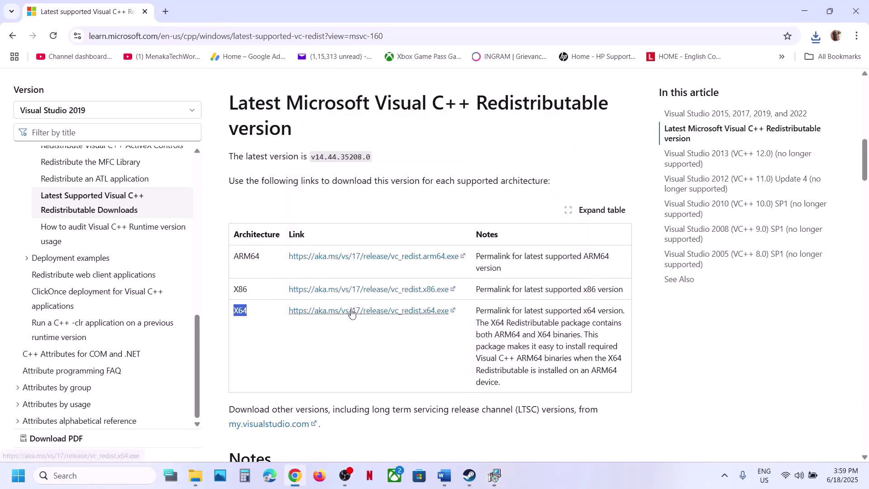
pyautogui.click(816, 40)
pyautogui.click(712, 100)
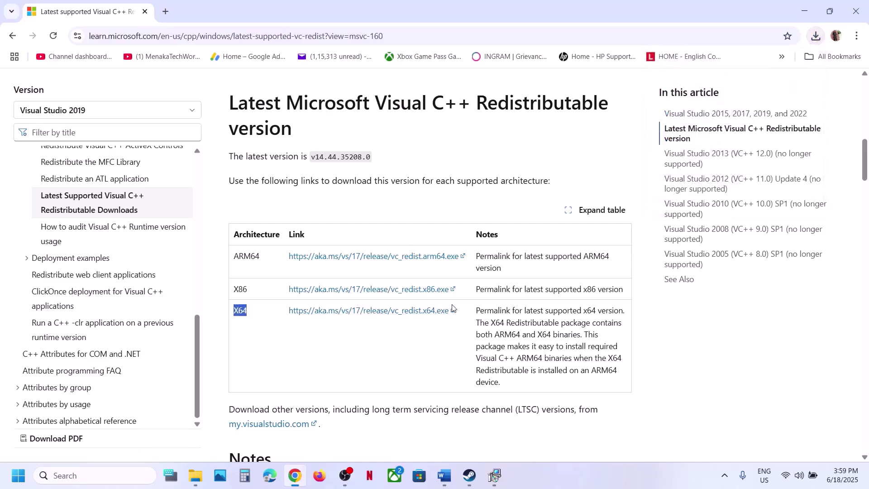
pyautogui.click(445, 300)
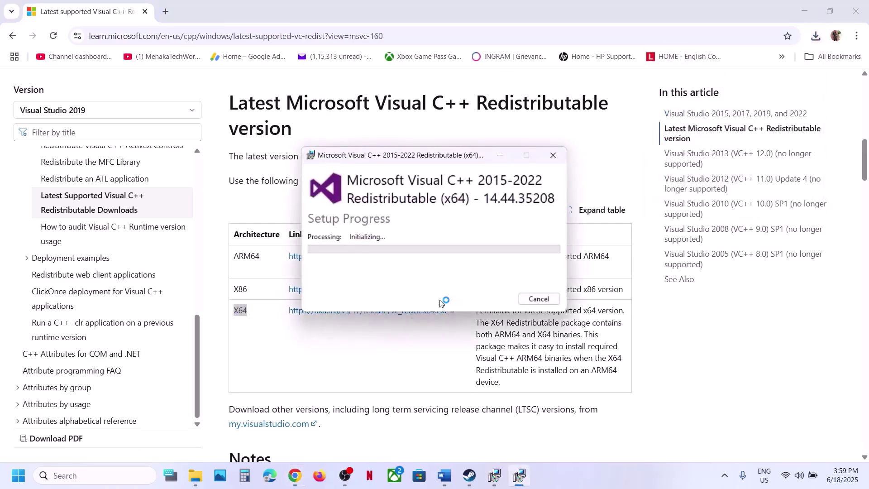
pyautogui.click(414, 321)
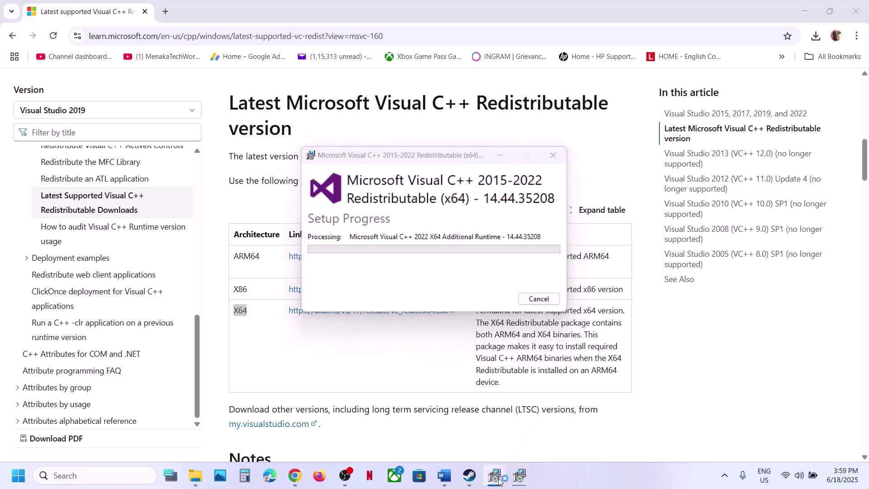
# Step: Separate the overlapping x86 and x64 redistributable setup windows and close both
pyautogui.moveTo(451, 164); pyautogui.dragTo(633, 170)
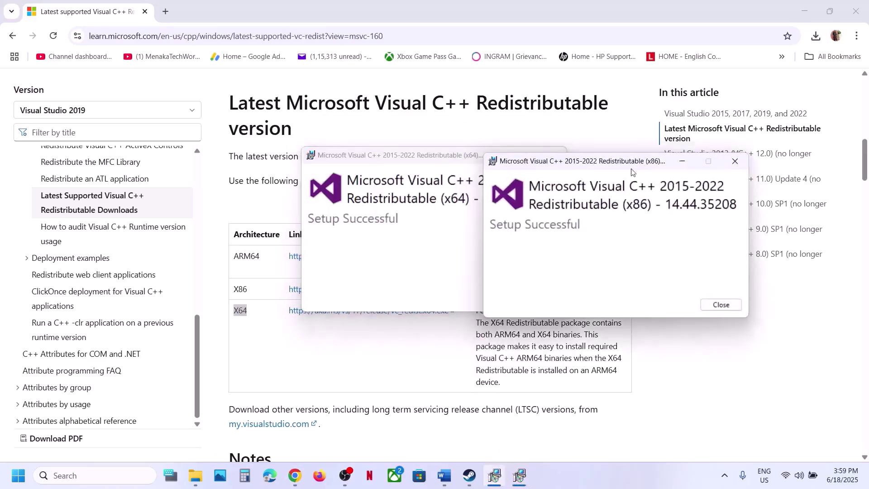
pyautogui.click(425, 164)
pyautogui.click(539, 299)
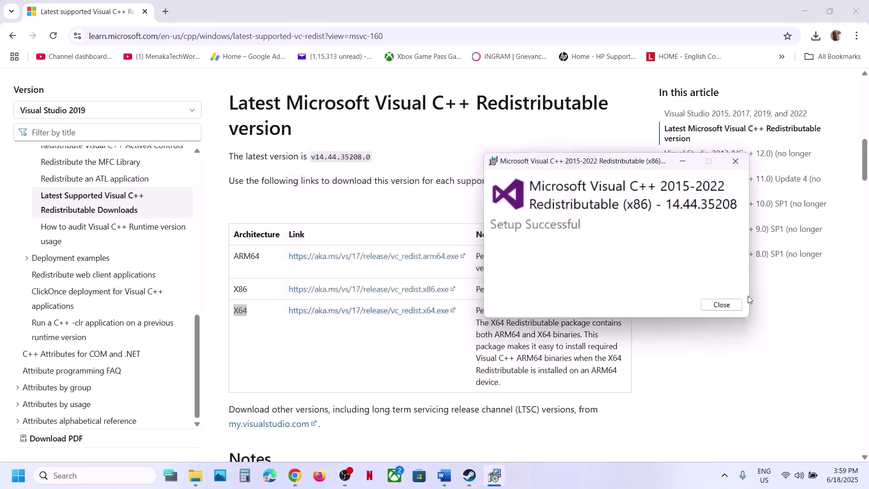
pyautogui.click(722, 305)
# Step: Show the computer's restart option among the power choices and return to the Word notes at Step 14
pyautogui.click(13, 487)
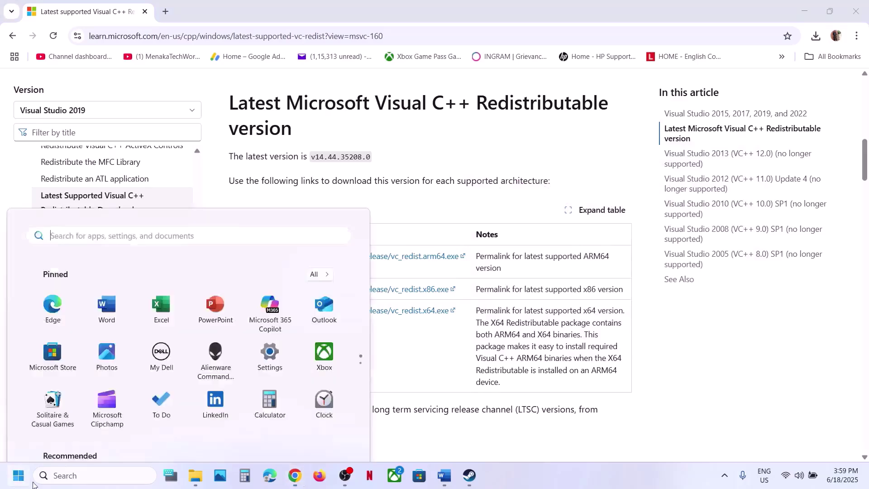
pyautogui.click(330, 439)
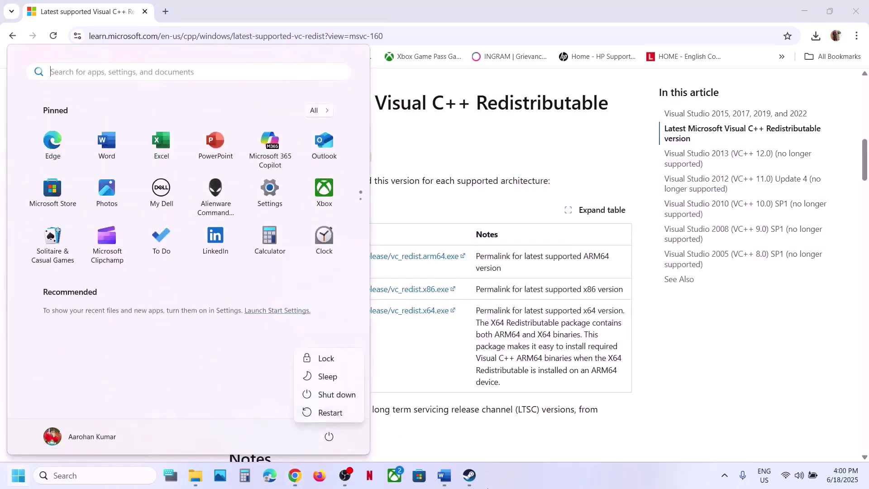
pyautogui.click(469, 476)
pyautogui.click(444, 476)
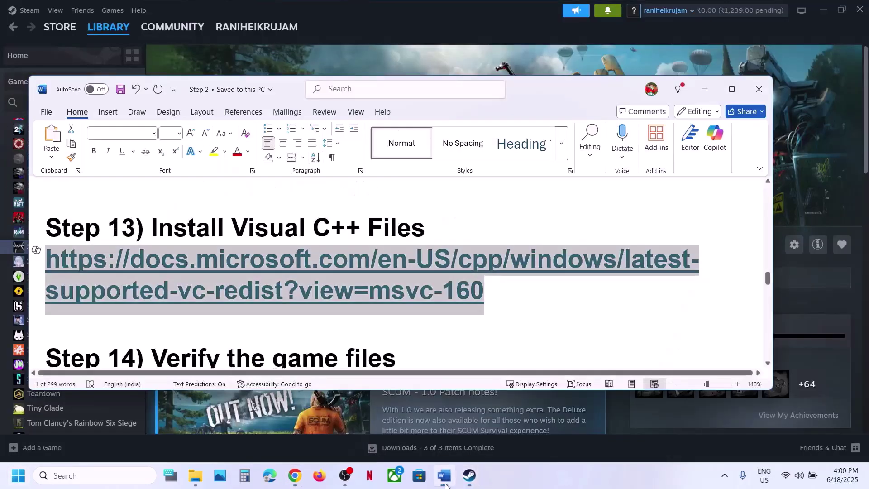
pyautogui.scroll(-3, 340, 287)
pyautogui.scroll(1, 399, 190)
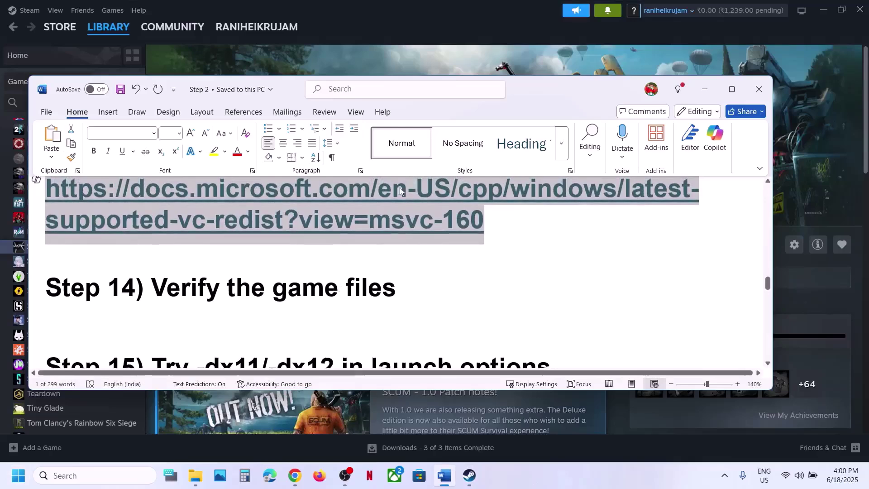
# Step: Locate the game file verification option in SCUM's installed-files properties in Steam and close the properties
pyautogui.click(430, 34)
pyautogui.rightClick(59, 250)
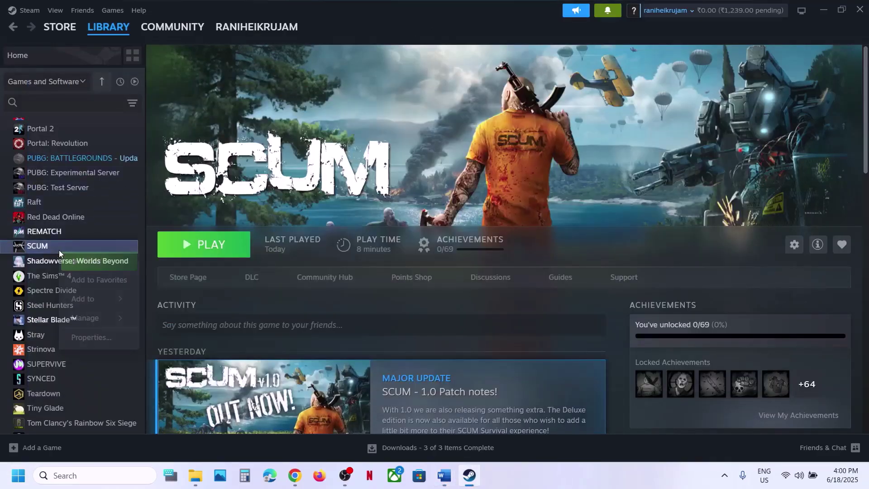
pyautogui.click(108, 335)
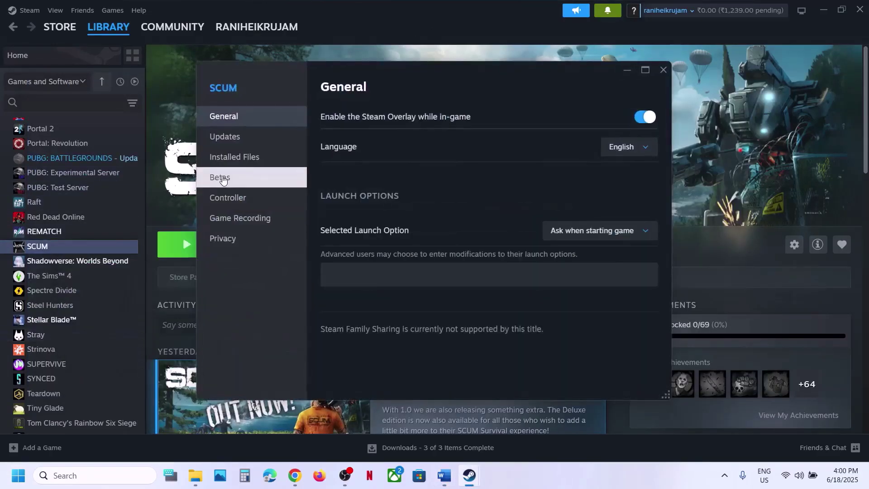
pyautogui.click(252, 163)
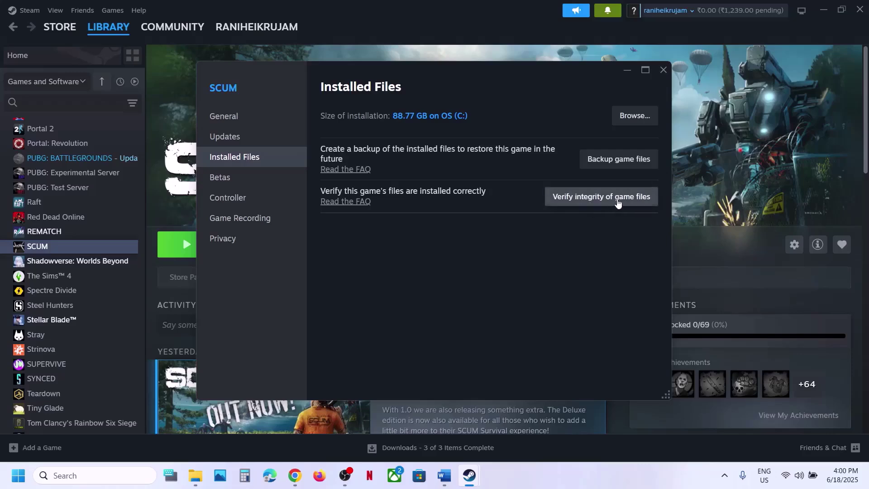
pyautogui.click(662, 71)
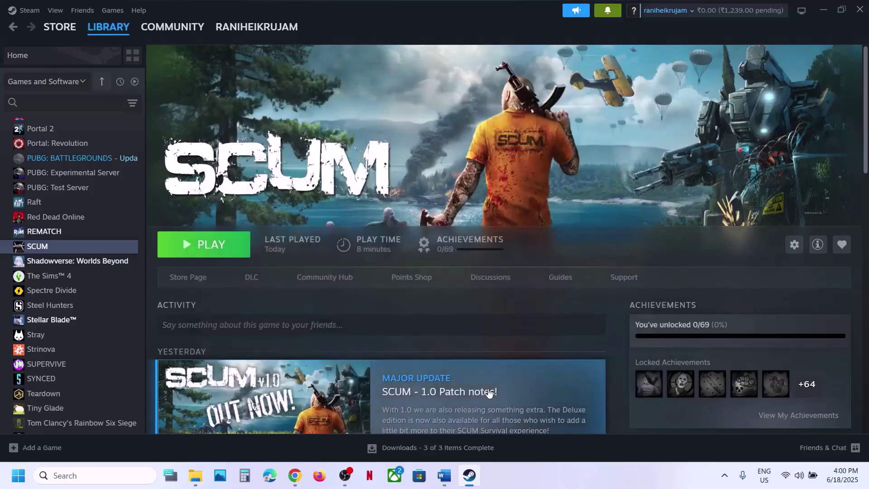
# Step: Check Step 15 in the Word notes and try -dx11 as SCUM's launch option in Steam
pyautogui.click(444, 474)
pyautogui.scroll(-2, 320, 335)
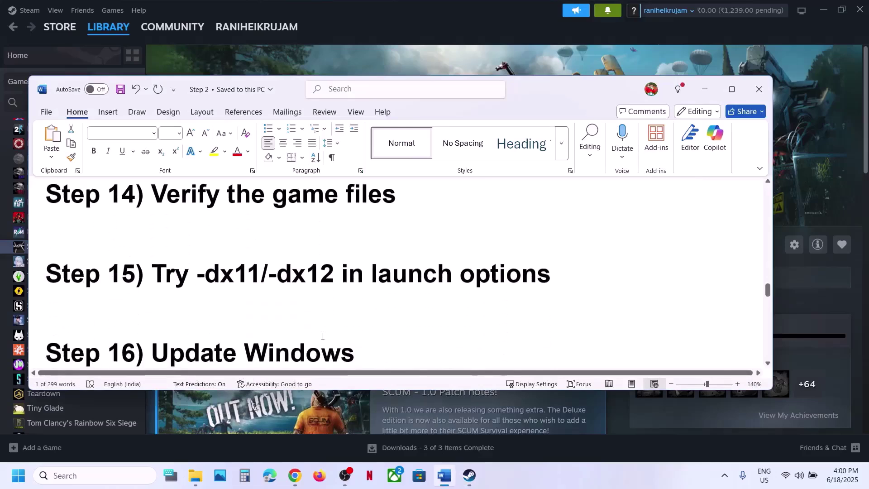
pyautogui.scroll(1, 320, 335)
pyautogui.click(319, 56)
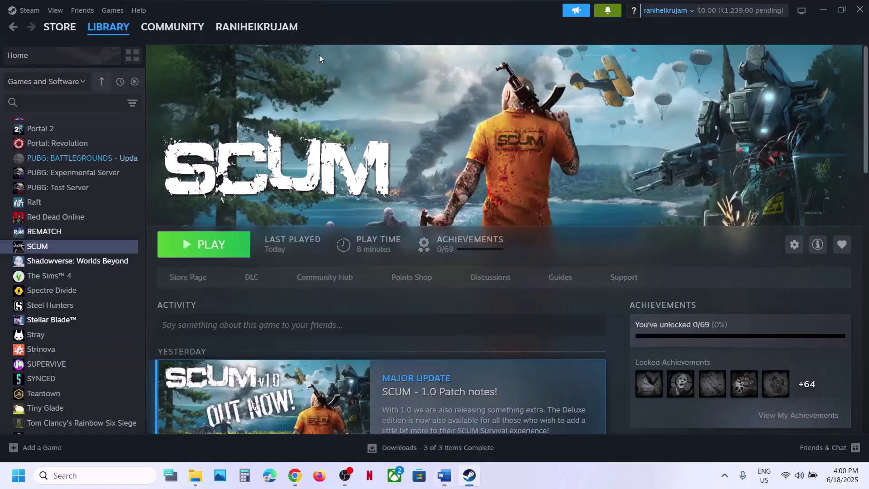
pyautogui.rightClick(79, 251)
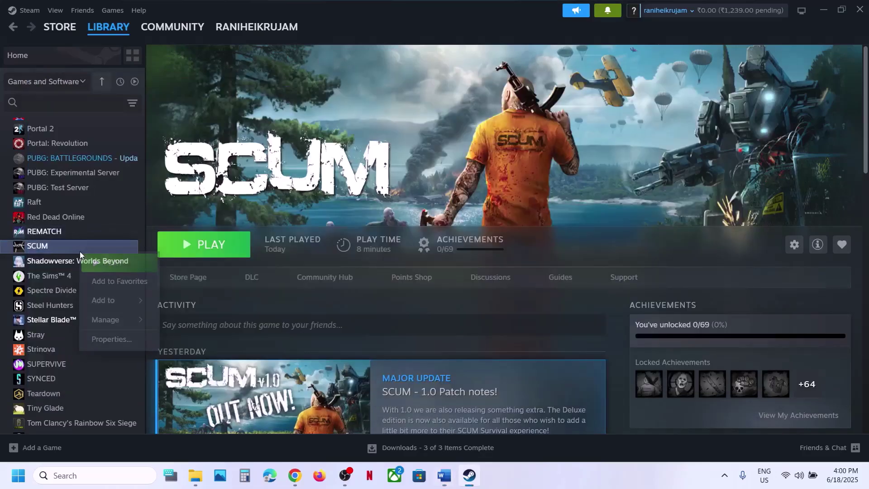
pyautogui.click(120, 339)
pyautogui.click(379, 269)
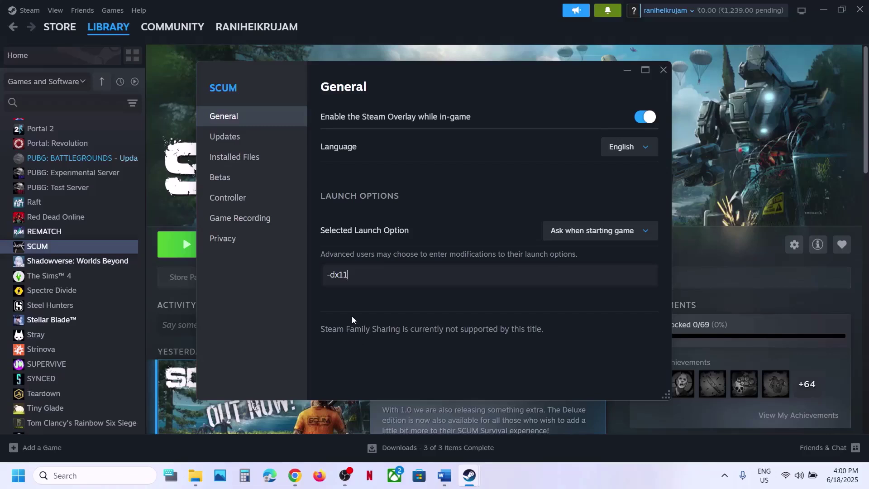
# Step: Try -dx12 as SCUM's launch option instead, clear the launch options and close the properties
pyautogui.moveTo(354, 270); pyautogui.dragTo(293, 277)
pyautogui.write('-dx12')
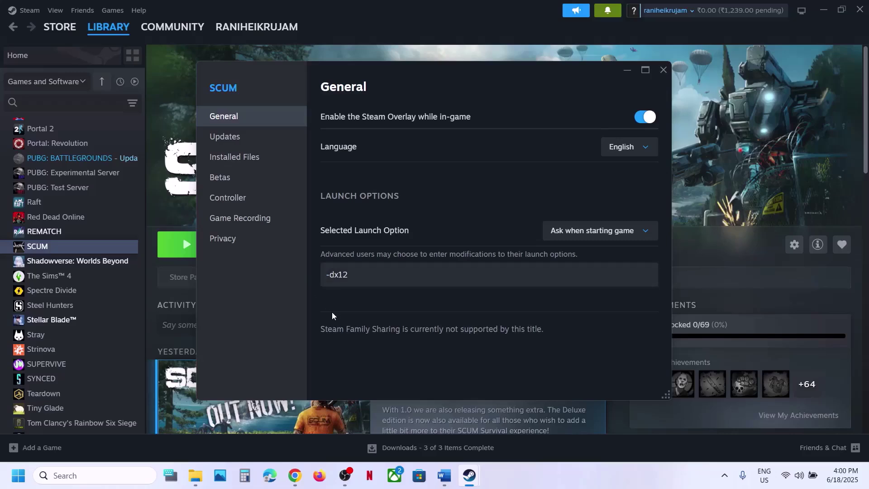
pyautogui.moveTo(364, 272); pyautogui.dragTo(309, 275)
pyautogui.press('BackSpace')
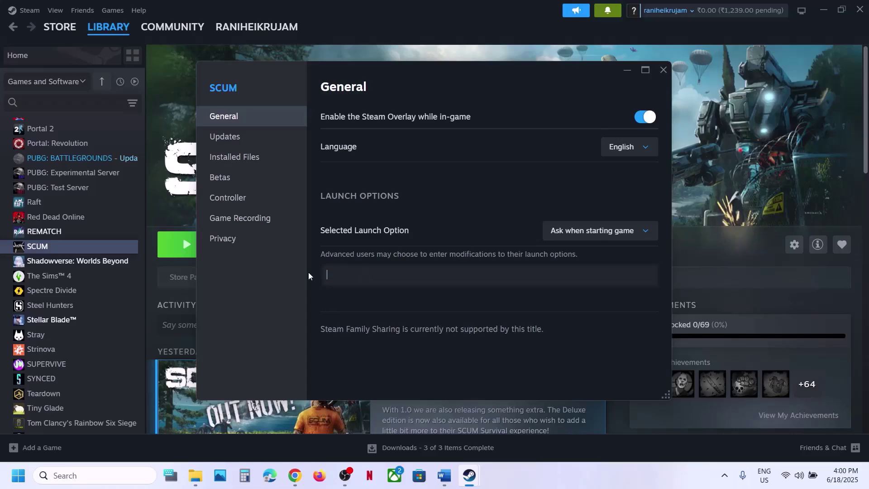
pyautogui.click(662, 70)
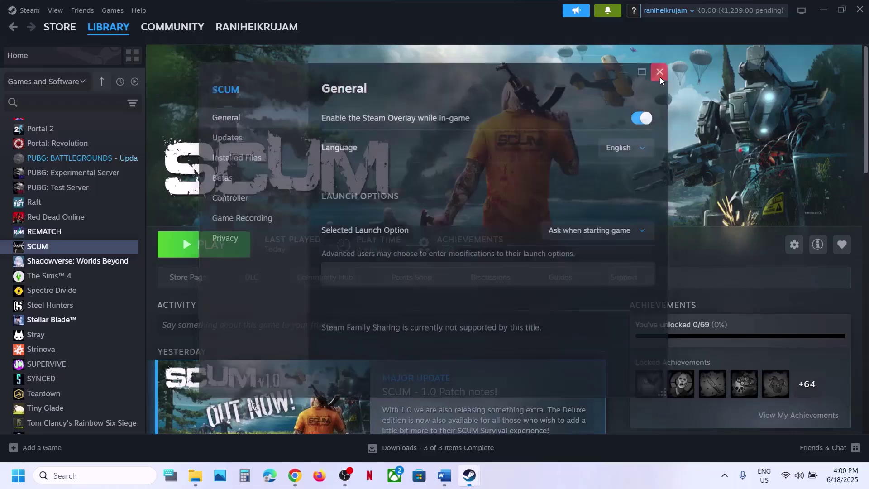
# Step: Following Step 16 of the Word notes, open the Windows Update settings and show the computer's restart option
pyautogui.click(444, 475)
pyautogui.scroll(-3, 287, 308)
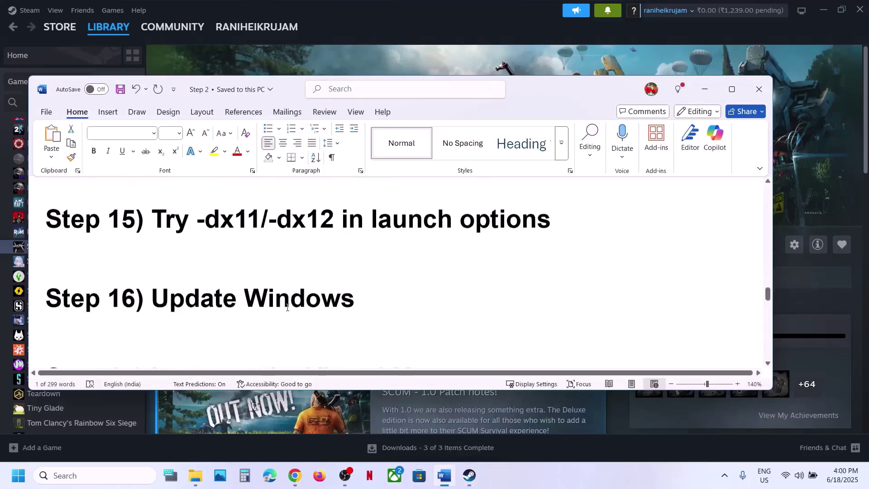
pyautogui.scroll(1, 287, 305)
pyautogui.moveTo(190, 303); pyautogui.dragTo(46, 311)
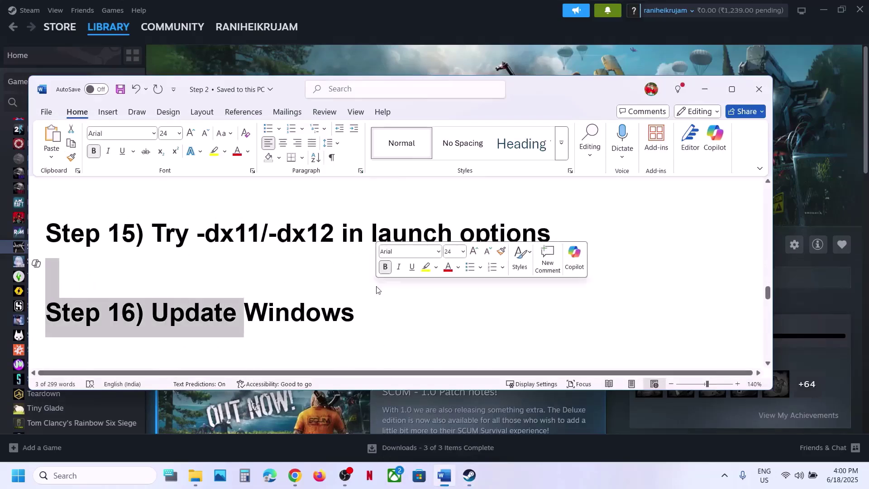
pyautogui.press('super+i')
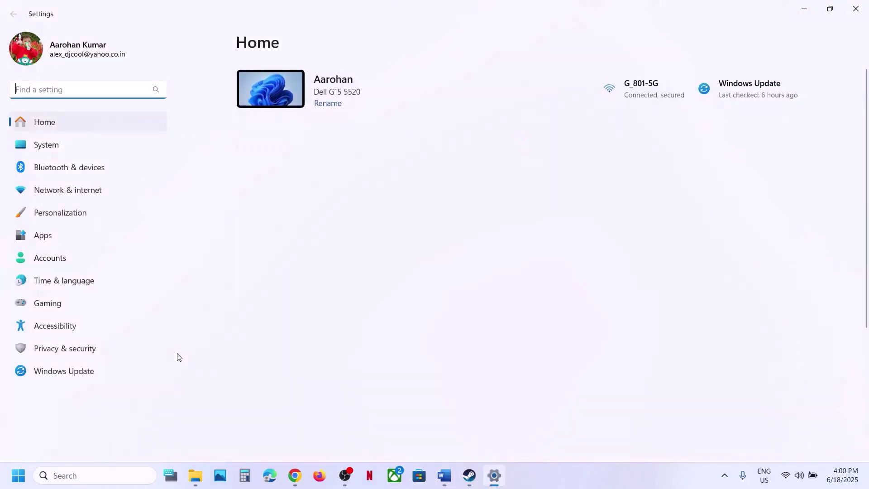
pyautogui.click(90, 371)
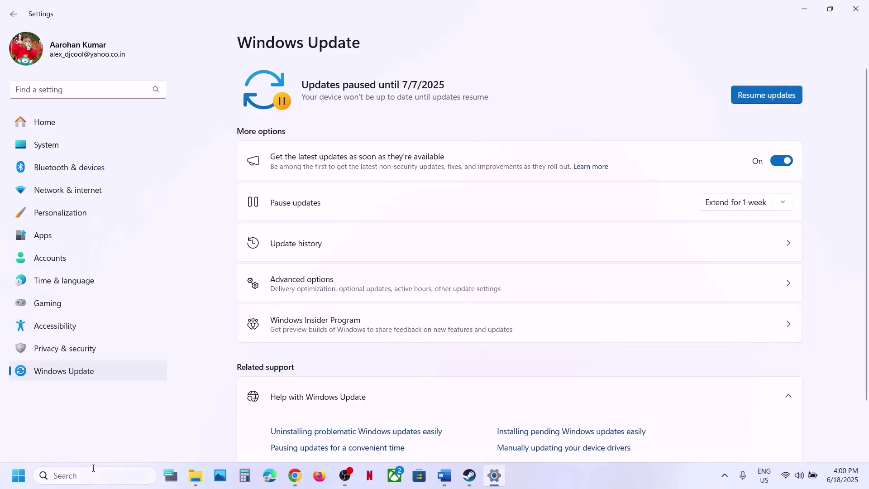
pyautogui.click(10, 487)
pyautogui.click(329, 437)
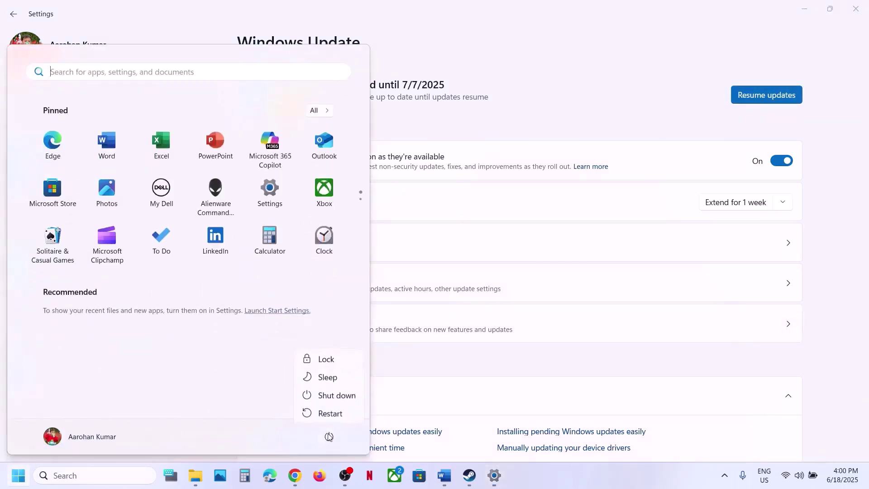
# Step: Copy "View Advanced system settings" from the Word notes, find it through Windows search and open the System Properties dialog
pyautogui.click(442, 473)
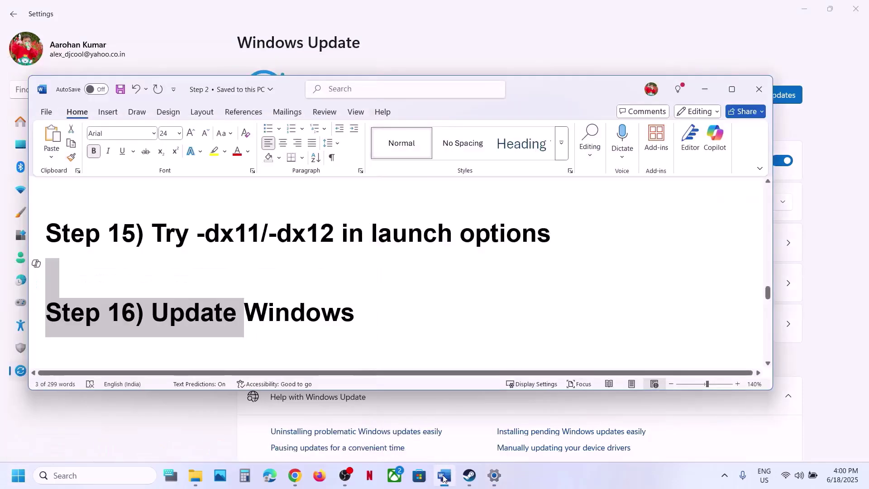
pyautogui.scroll(-3, 354, 353)
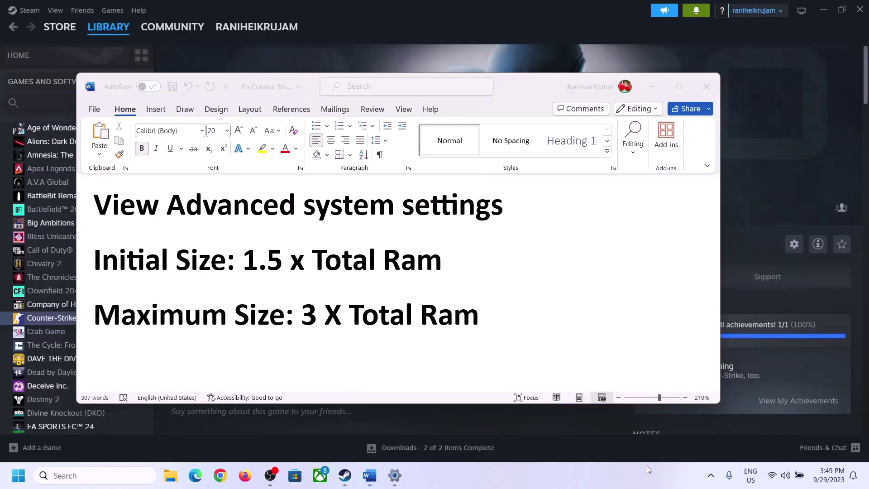
pyautogui.click(106, 208)
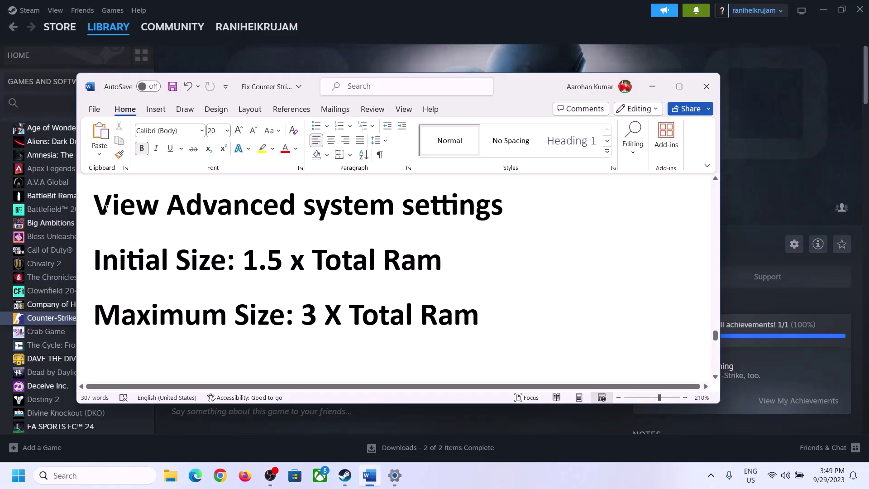
pyautogui.moveTo(112, 211); pyautogui.dragTo(483, 214)
pyautogui.hotkey('ctrl', 'c')
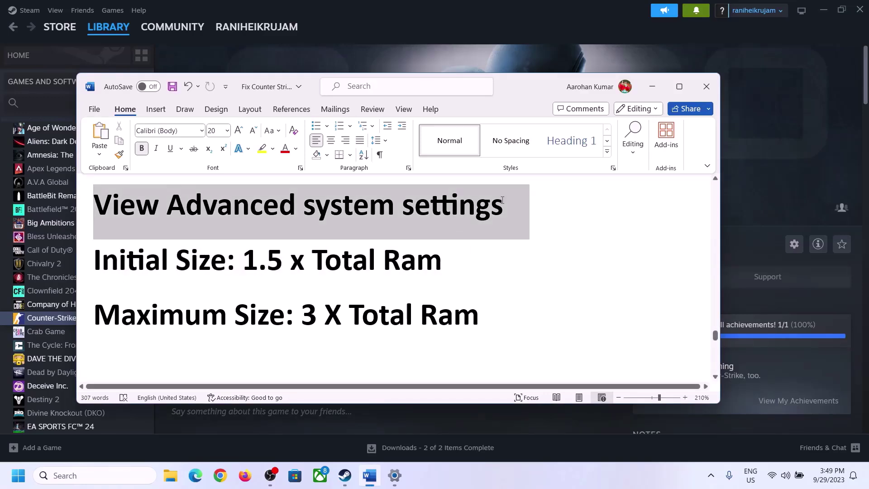
pyautogui.click(104, 475)
pyautogui.hotkey('ctrl', 'v')
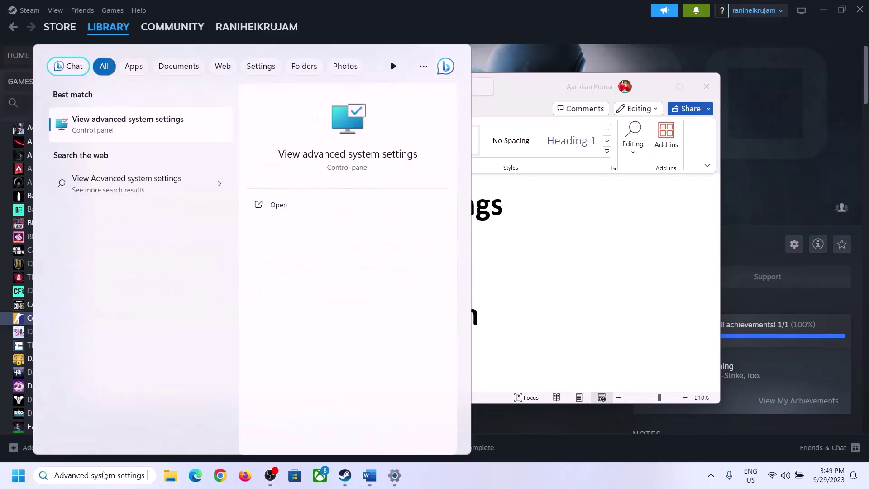
pyautogui.click(122, 133)
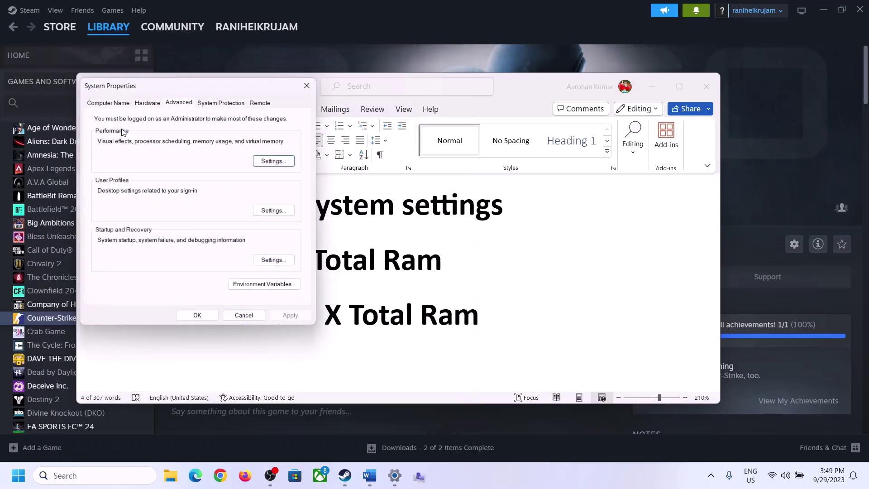
pyautogui.moveTo(180, 88); pyautogui.dragTo(389, 154)
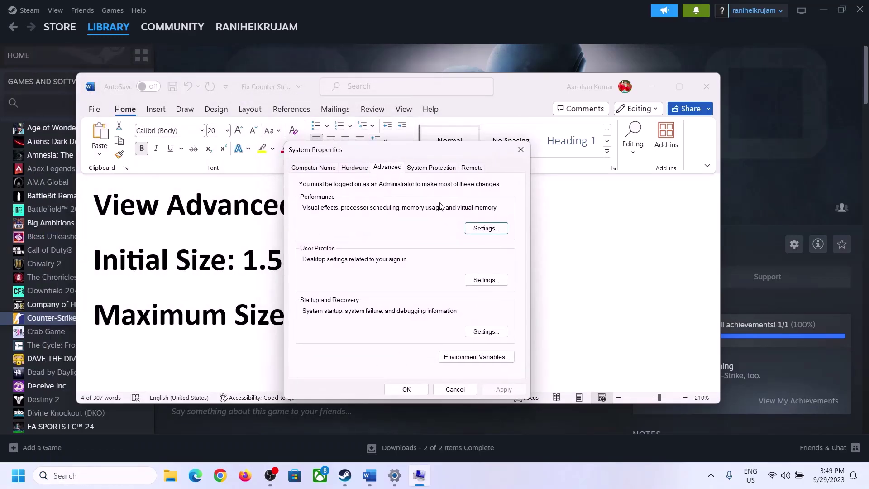
# Step: In the Virtual Memory settings, turn off automatic paging file management and choose a custom size for drive C:
pyautogui.click(487, 228)
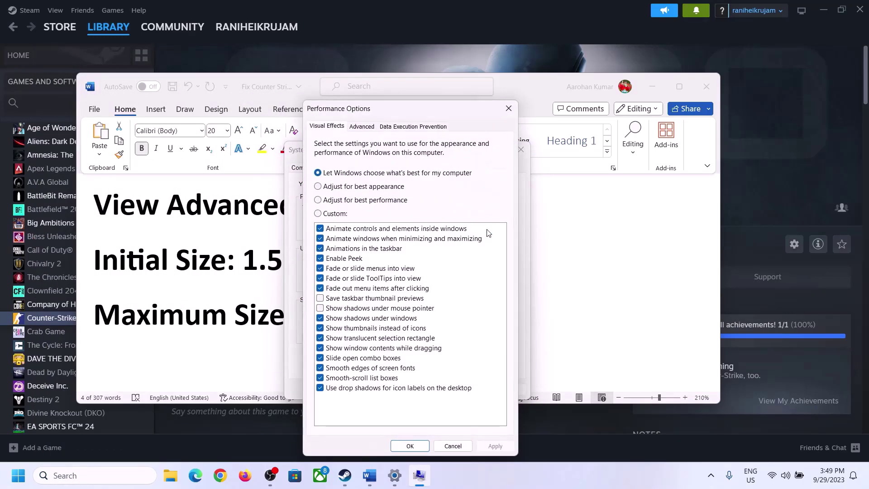
pyautogui.click(362, 127)
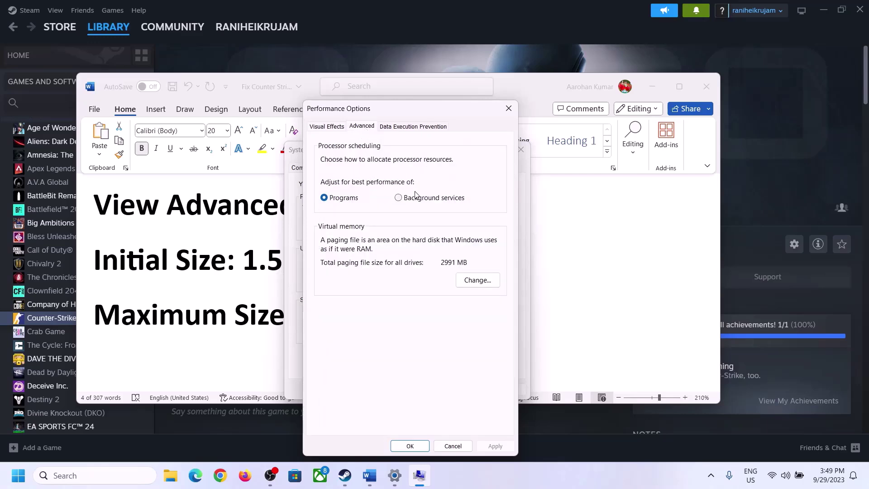
pyautogui.click(482, 280)
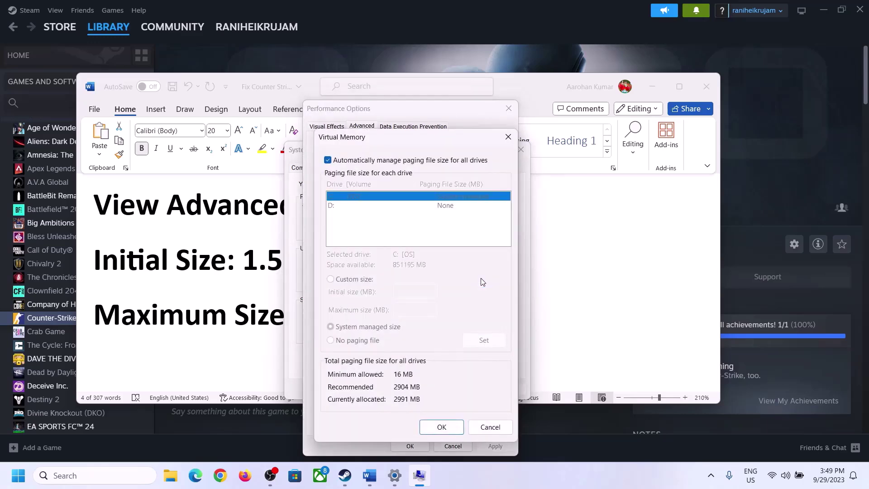
pyautogui.click(328, 161)
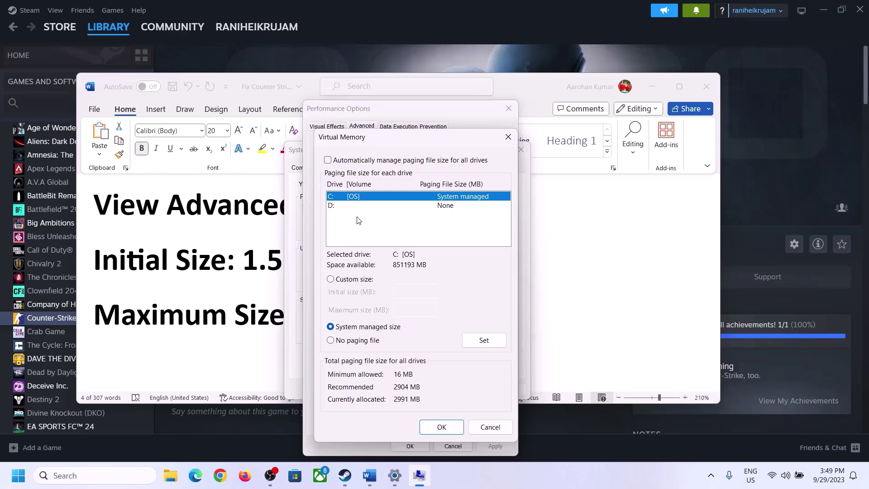
pyautogui.click(331, 280)
pyautogui.click(416, 292)
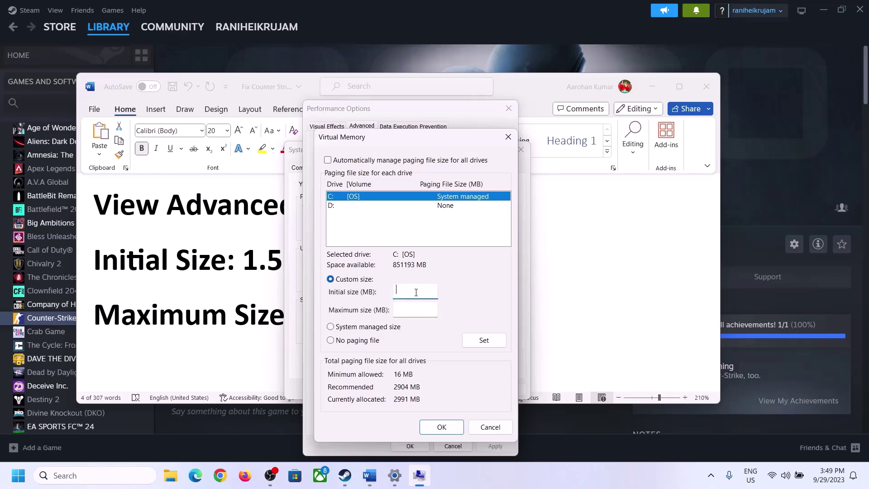
# Step: Check the initial size formula in the Word notes and look up the installed RAM on the About page in Settings
pyautogui.click(241, 272)
pyautogui.moveTo(249, 261); pyautogui.dragTo(402, 270)
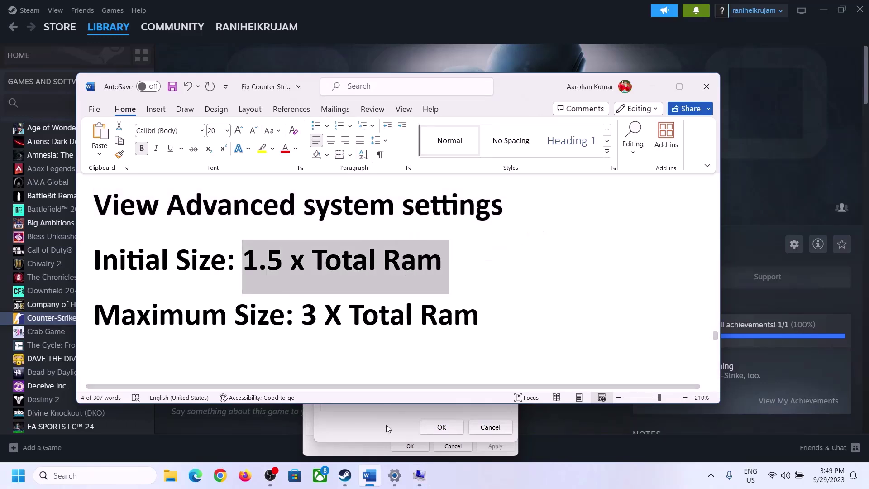
pyautogui.click(395, 475)
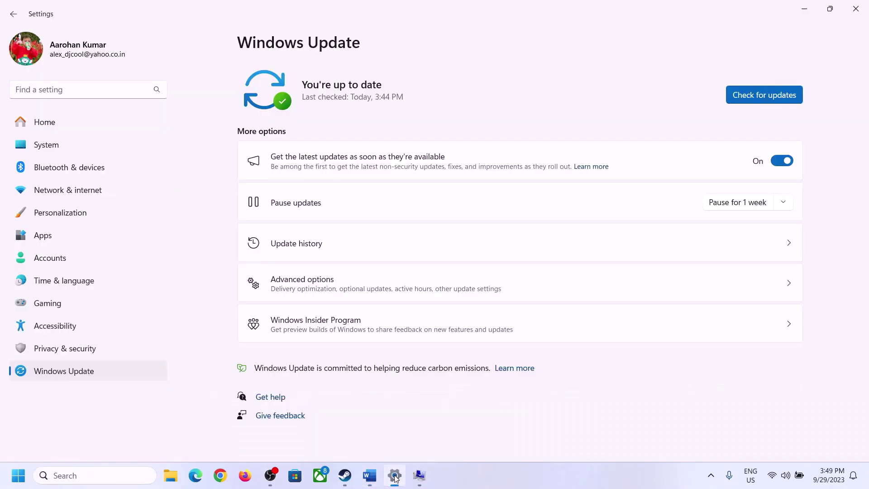
pyautogui.click(43, 144)
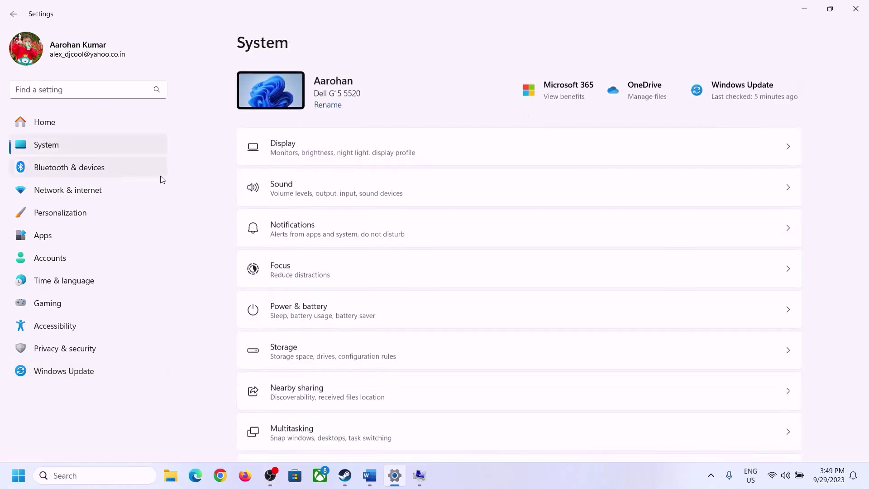
pyautogui.scroll(-5, 319, 323)
pyautogui.scroll(-3, 319, 323)
pyautogui.click(286, 428)
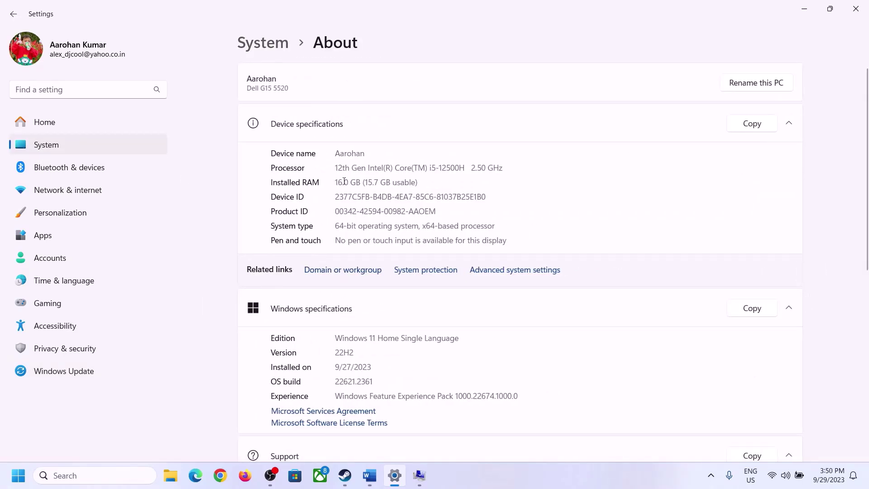
pyautogui.moveTo(344, 182); pyautogui.dragTo(334, 182)
pyautogui.click(342, 182)
pyautogui.moveTo(342, 177); pyautogui.dragTo(334, 182)
# Step: Run calc to open Calculator, place it beside the Virtual Memory dialog and recheck the initial size formula in the notes
pyautogui.click(420, 476)
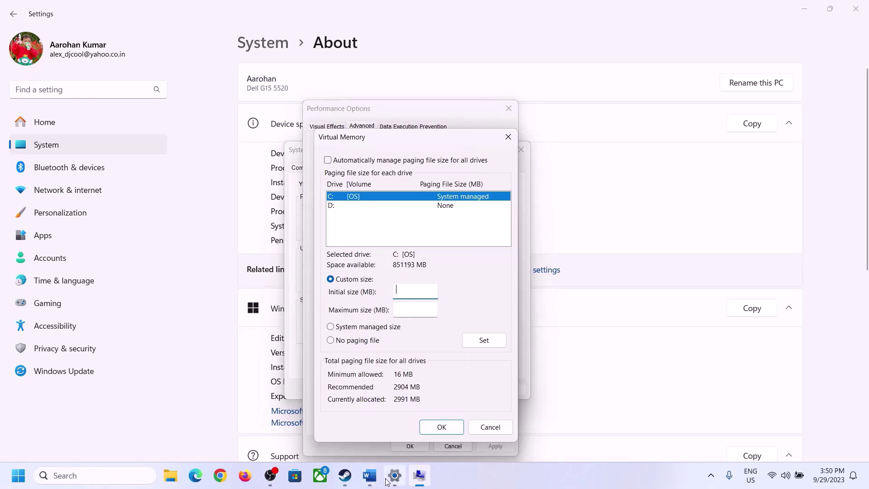
pyautogui.moveTo(393, 477)
pyautogui.press('super+r')
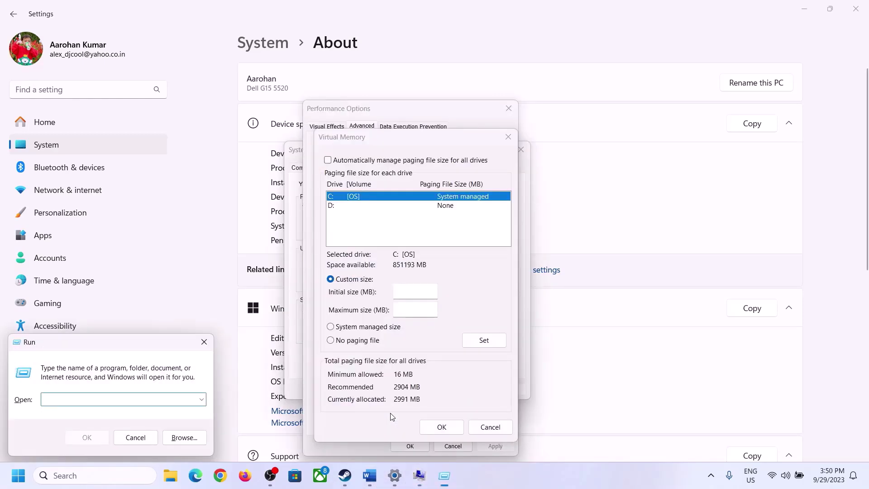
pyautogui.write('cal')
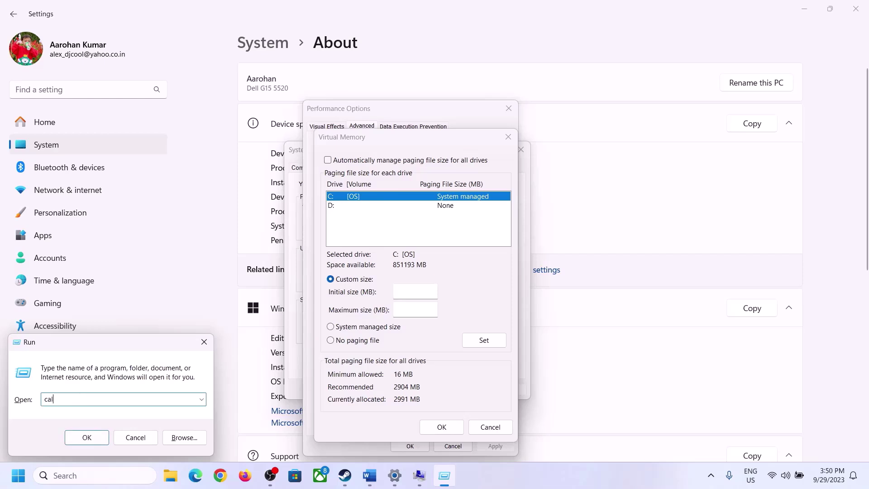
pyautogui.write('c')
pyautogui.click(87, 437)
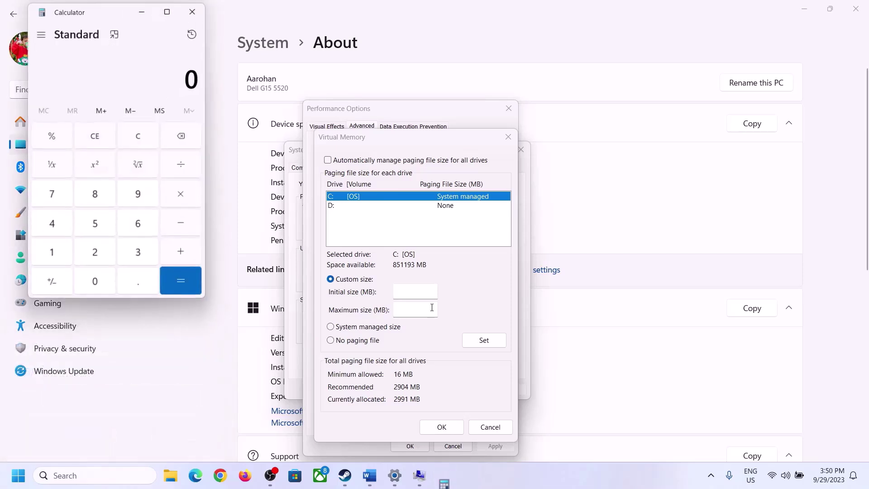
pyautogui.moveTo(108, 16); pyautogui.dragTo(633, 148)
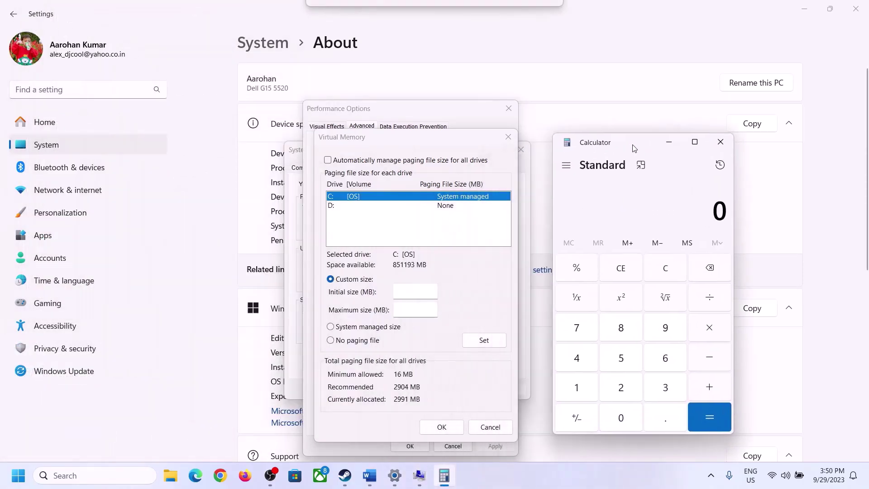
pyautogui.click(370, 475)
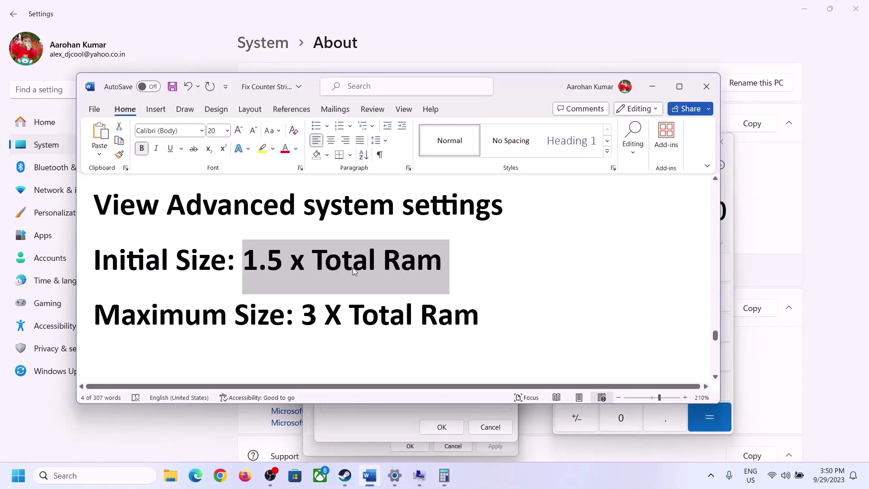
pyautogui.click(444, 475)
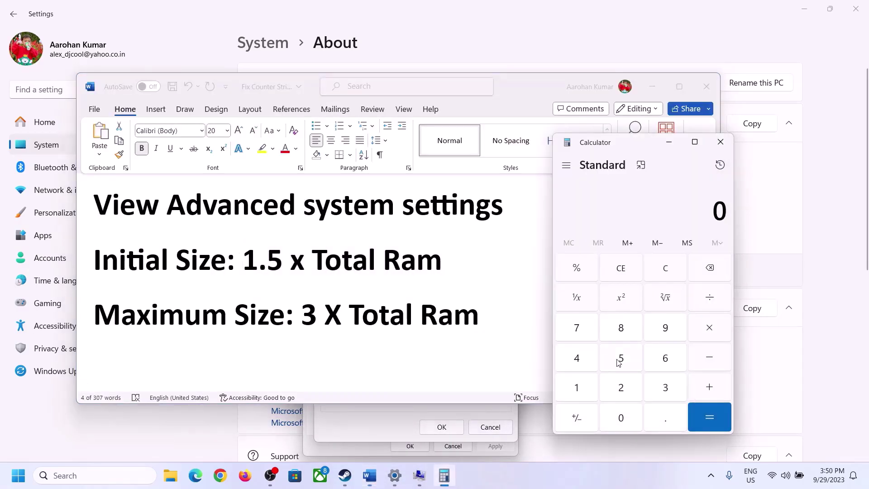
pyautogui.click(577, 390)
pyautogui.click(663, 363)
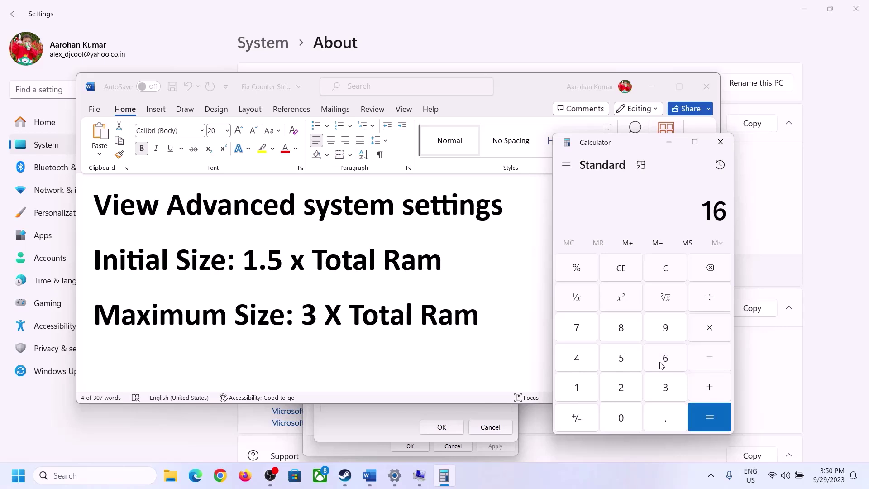
pyautogui.click(667, 275)
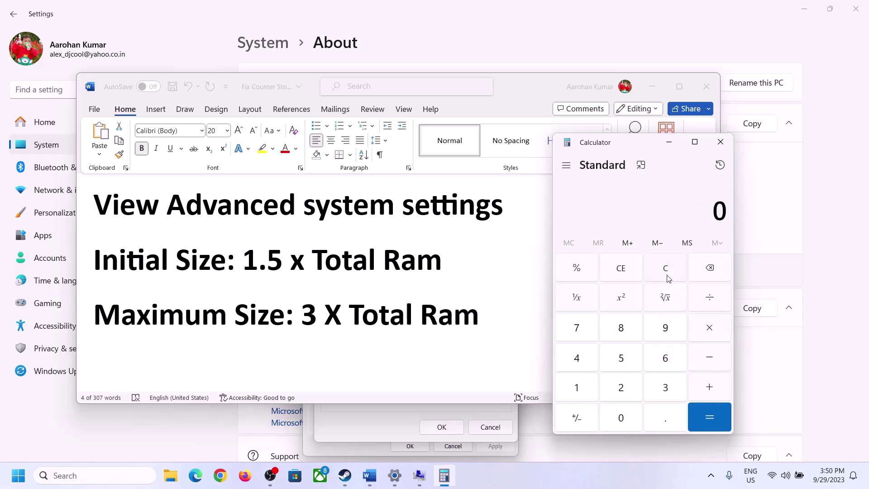
# Step: Calculate 16 × 1024 in Calculator to convert the installed RAM to megabytes
pyautogui.click(583, 389)
pyautogui.click(653, 362)
pyautogui.press('*')
pyautogui.click(575, 391)
pyautogui.click(627, 420)
pyautogui.click(619, 387)
pyautogui.click(584, 367)
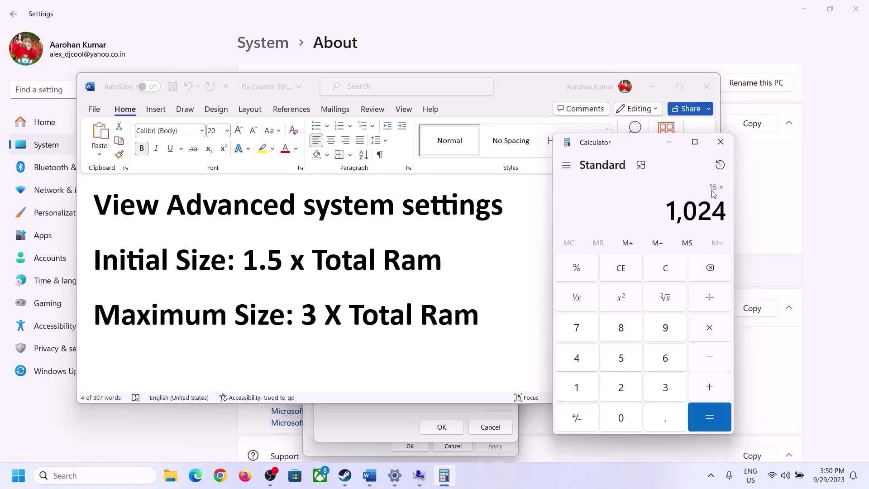
pyautogui.click(709, 417)
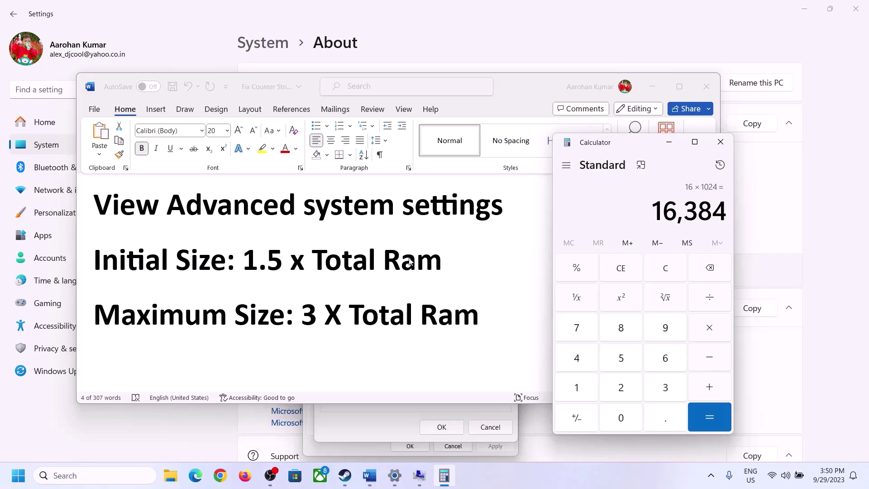
# Step: Multiply the RAM in megabytes by 1.5 to get the initial paging file size
pyautogui.click(712, 333)
pyautogui.click(587, 389)
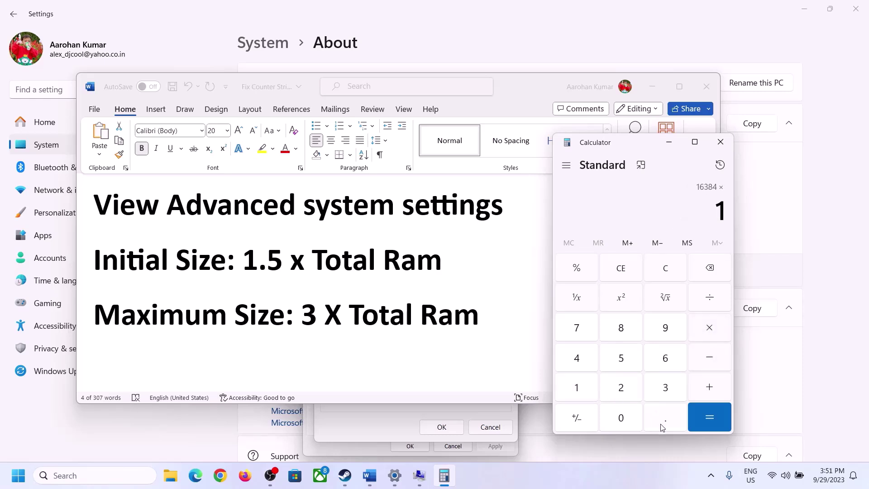
pyautogui.click(663, 419)
pyautogui.click(630, 365)
pyautogui.click(707, 412)
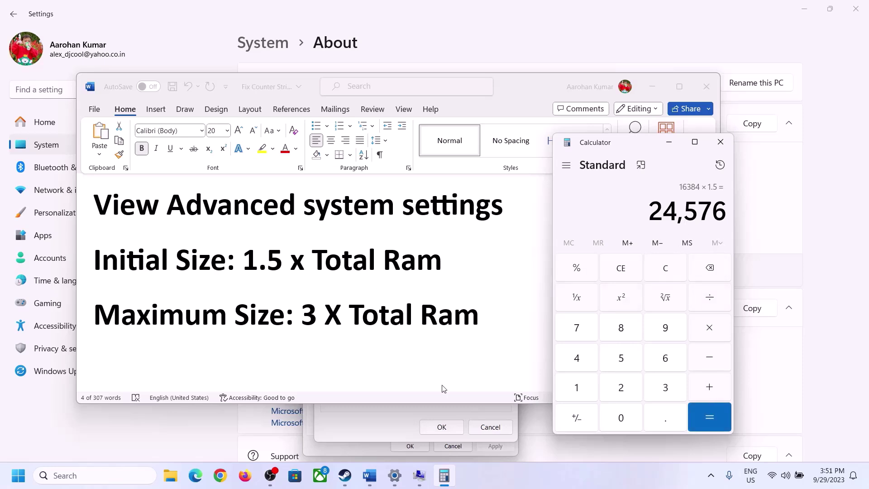
# Step: Set the initial size of drive C:'s paging file to 24576 MB in the Virtual Memory dialog
pyautogui.click(383, 422)
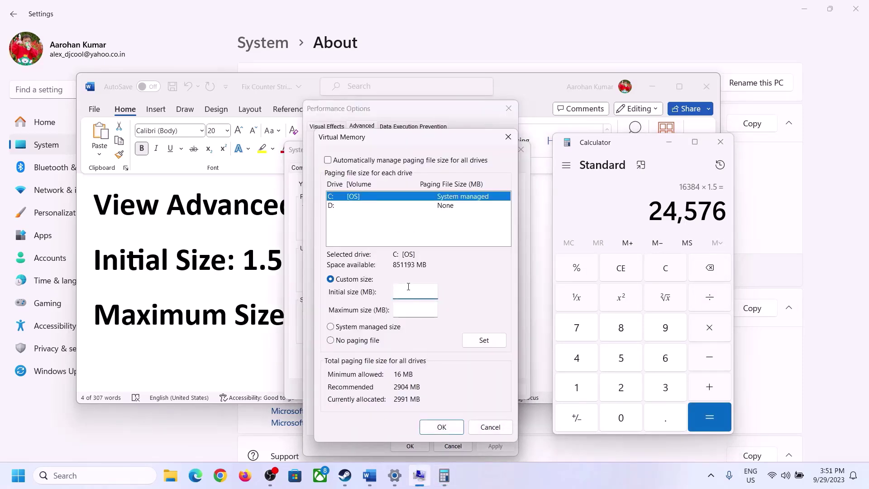
pyautogui.write('24576')
pyautogui.click(434, 310)
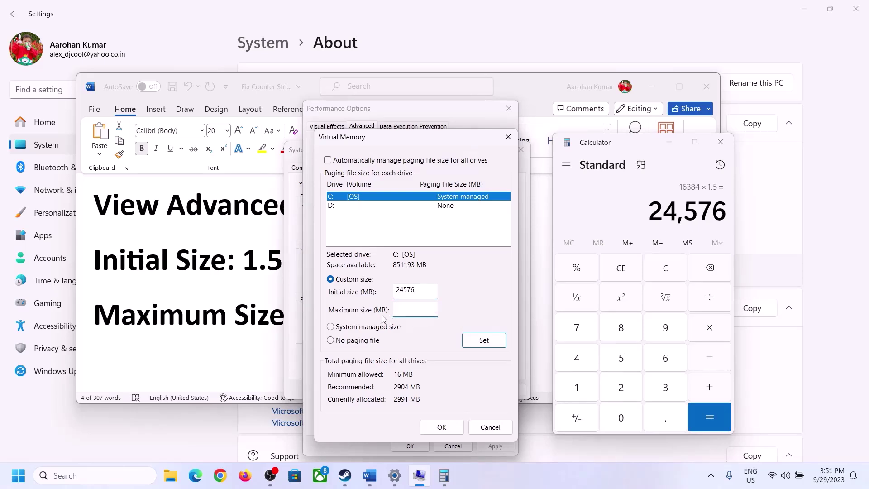
# Step: Recheck the maximum size formula in the notes, clear Calculator and check the installed RAM in the device specifications
pyautogui.click(248, 320)
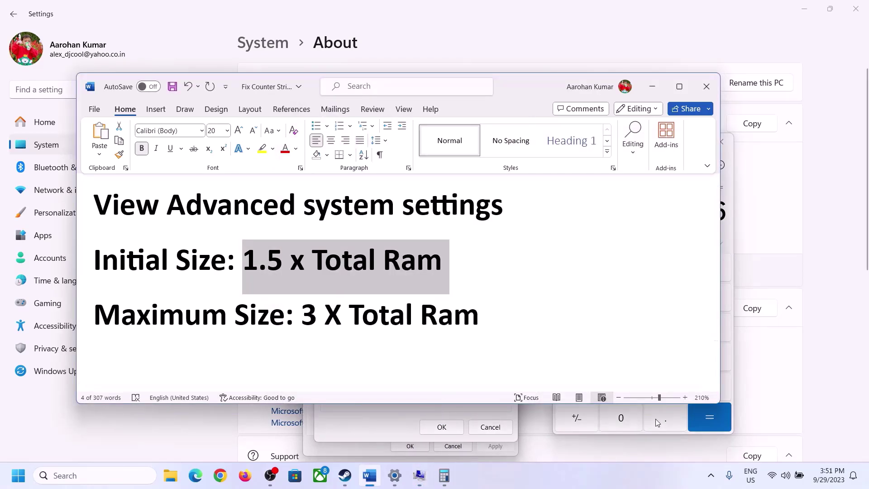
pyautogui.click(729, 234)
pyautogui.click(674, 269)
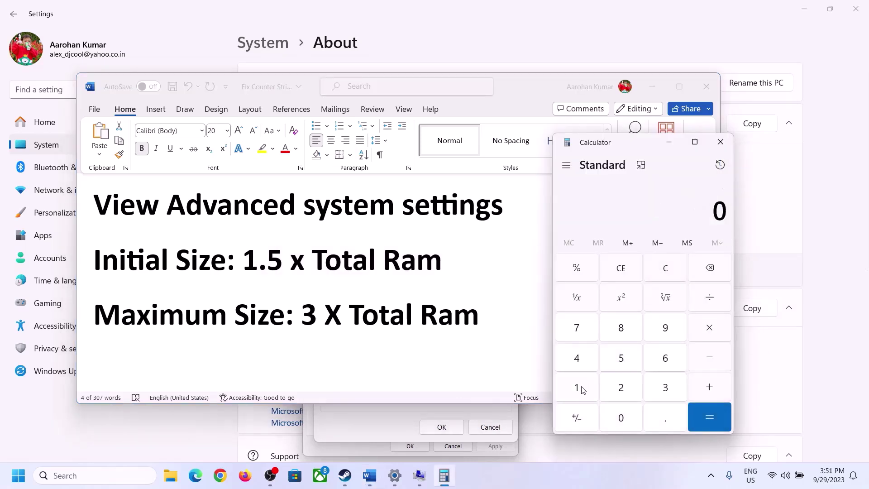
pyautogui.click(395, 475)
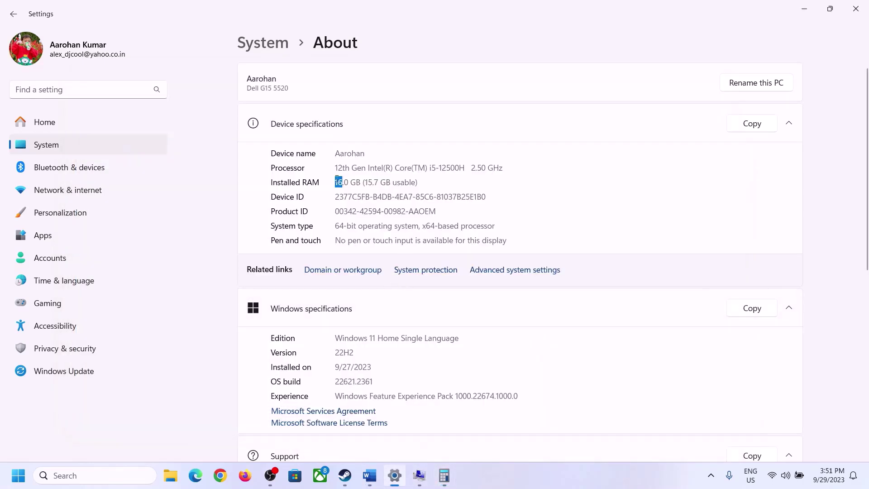
pyautogui.click(444, 475)
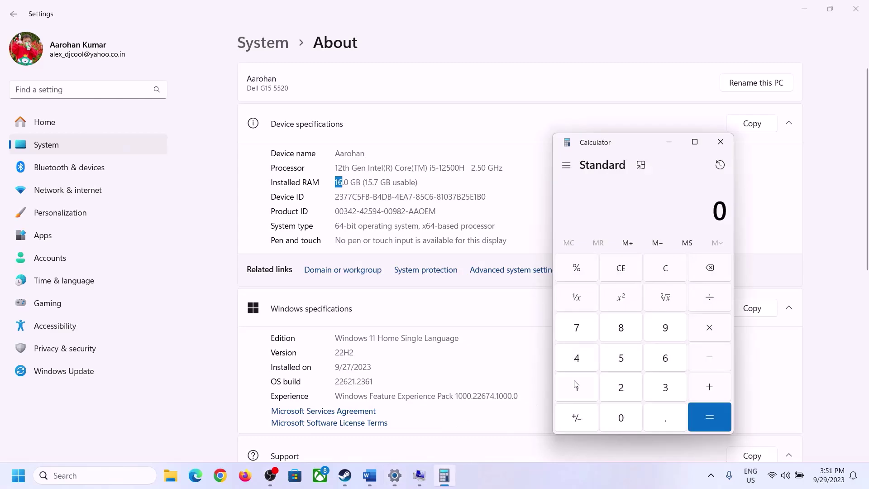
# Step: Calculate 16 × 1024 in Calculator to get the installed RAM in megabytes again
pyautogui.click(587, 385)
pyautogui.click(664, 359)
pyautogui.click(707, 329)
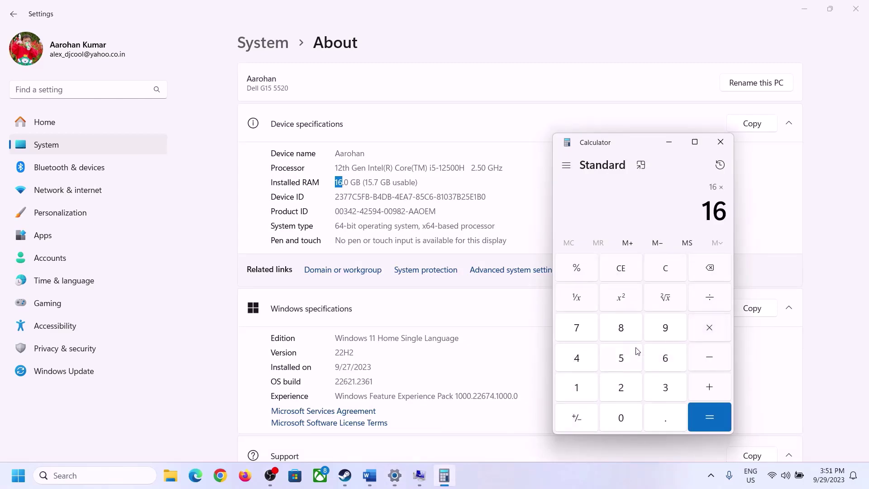
pyautogui.click(582, 385)
pyautogui.click(615, 414)
pyautogui.click(620, 384)
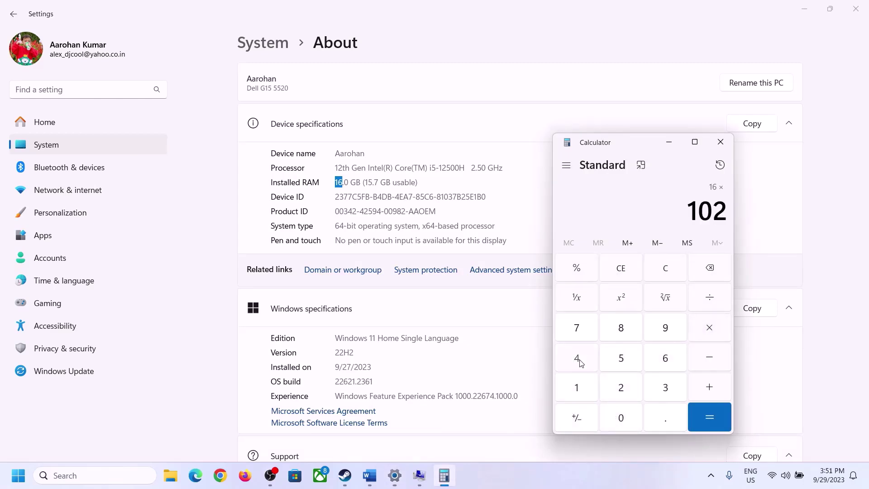
pyautogui.click(576, 357)
pyautogui.click(699, 429)
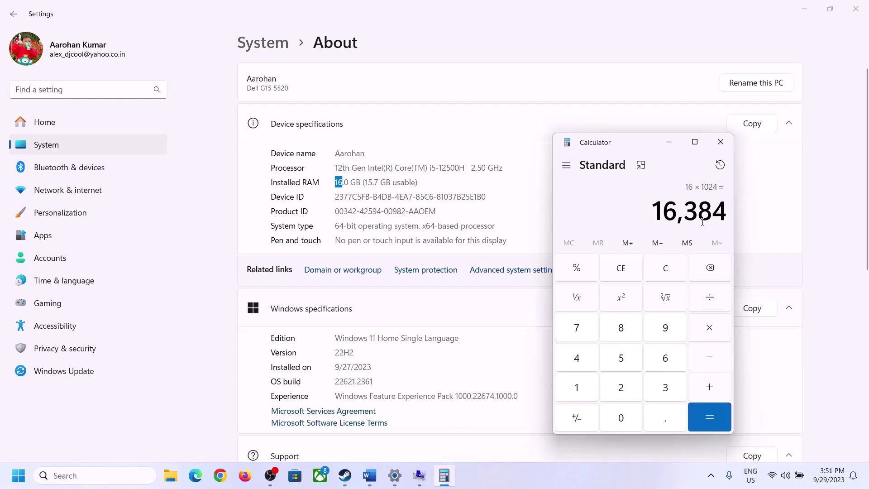
# Step: Recheck the notes' formula and multiply the RAM in megabytes by 3 to get the maximum paging file size
pyautogui.click(369, 475)
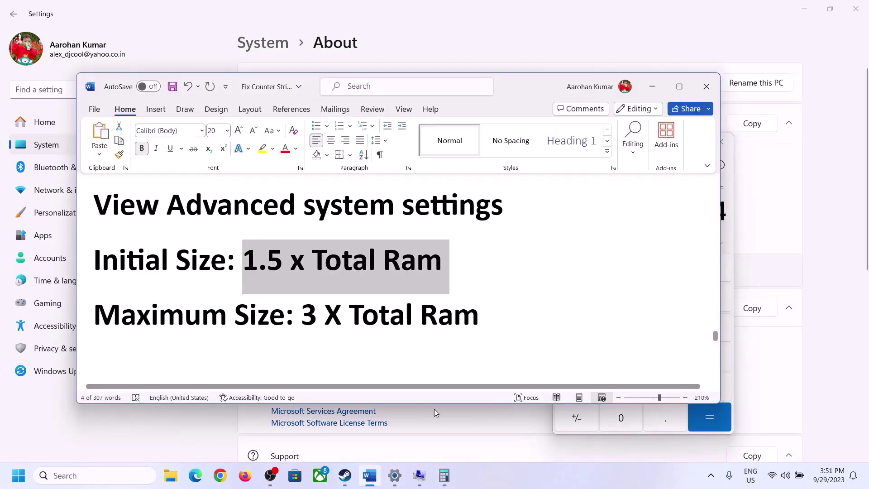
pyautogui.click(444, 476)
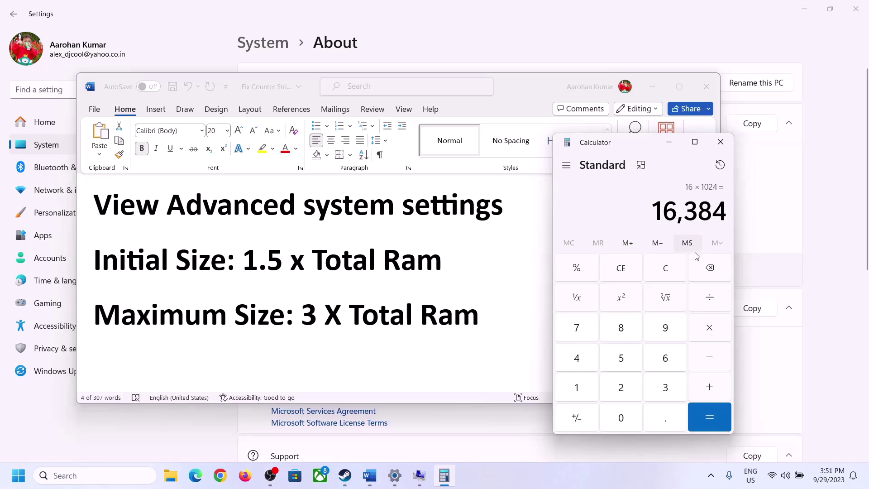
pyautogui.click(709, 328)
pyautogui.click(654, 390)
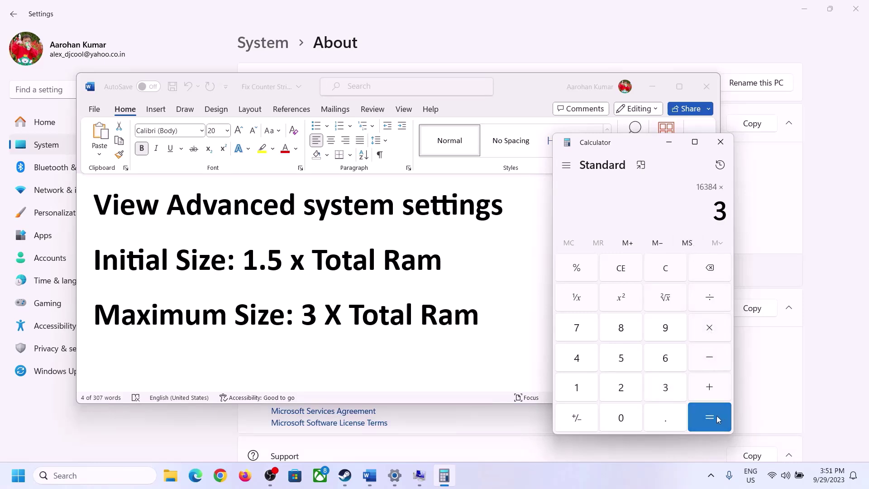
pyautogui.click(715, 416)
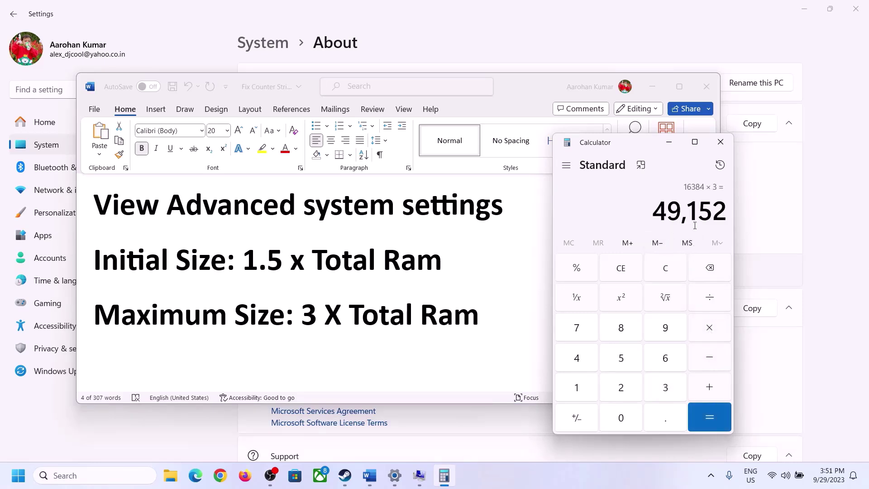
# Step: Set the maximum size of drive C:'s paging file to 49152 MB in the Virtual Memory dialog and apply the custom size
pyautogui.click(420, 477)
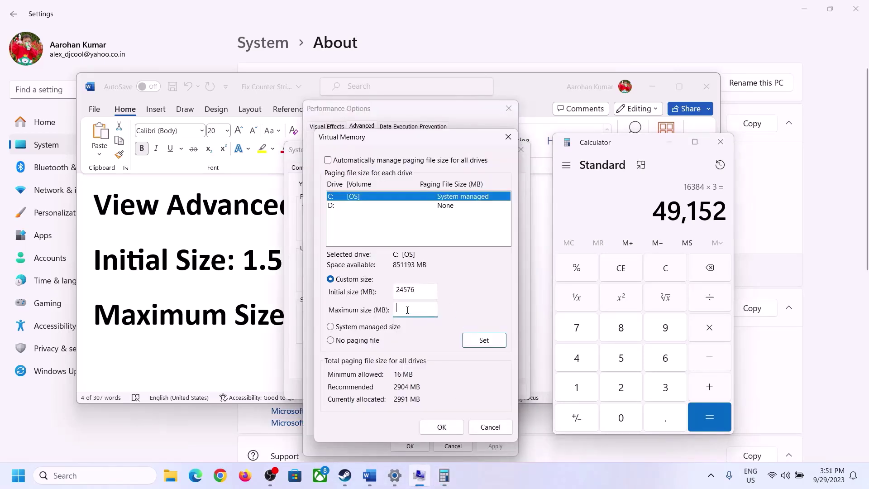
pyautogui.write('49152')
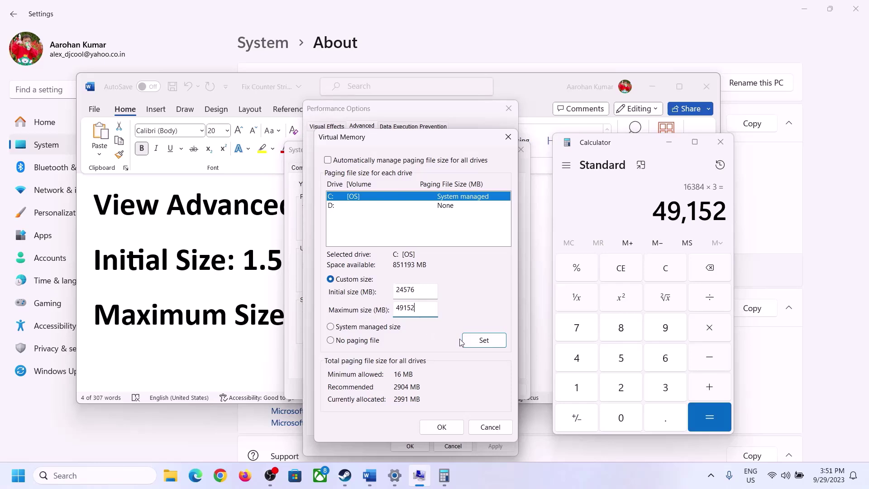
pyautogui.click(484, 342)
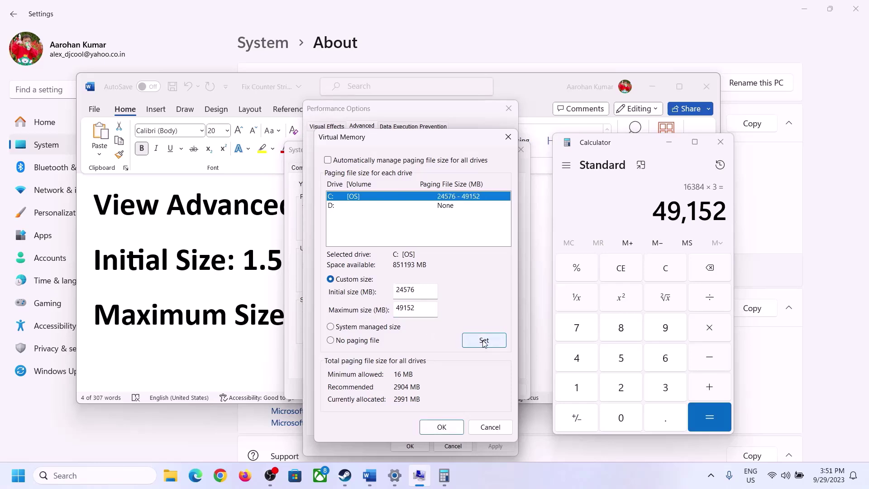
# Step: Accept the Virtual Memory, Performance Options and System Properties dialogs, and dismiss the restart prompt without restarting
pyautogui.click(441, 427)
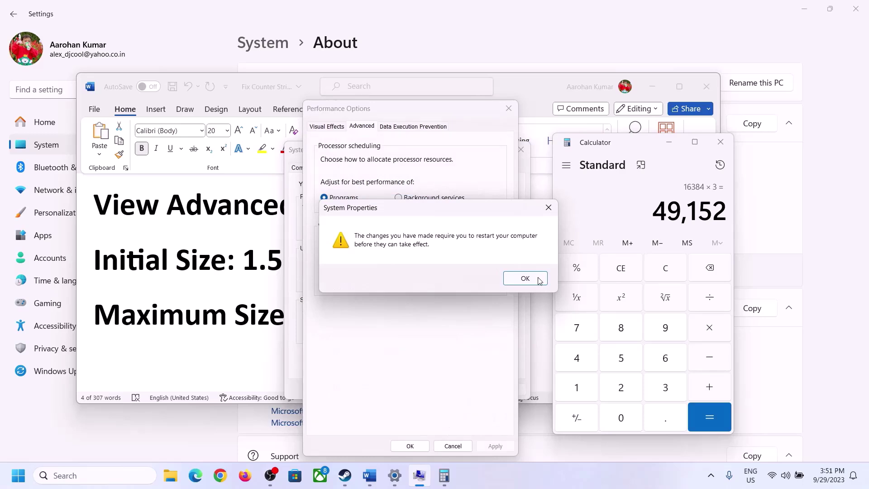
pyautogui.click(525, 278)
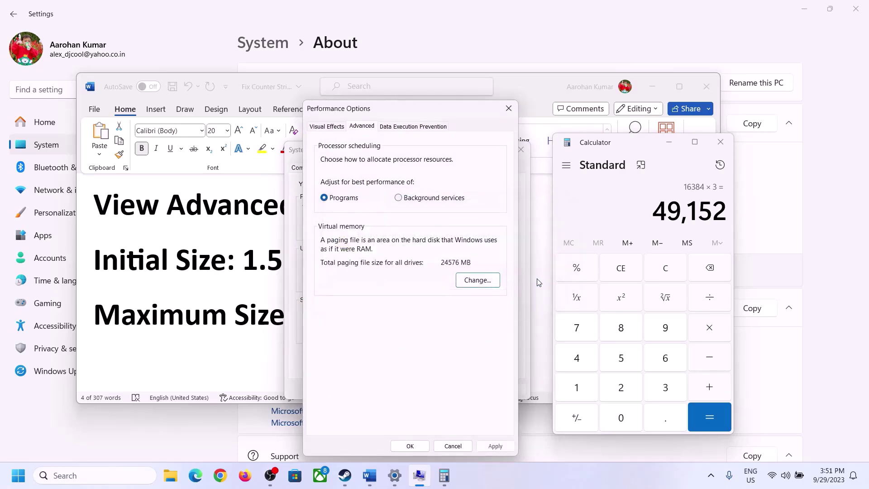
pyautogui.click(411, 446)
pyautogui.click(412, 388)
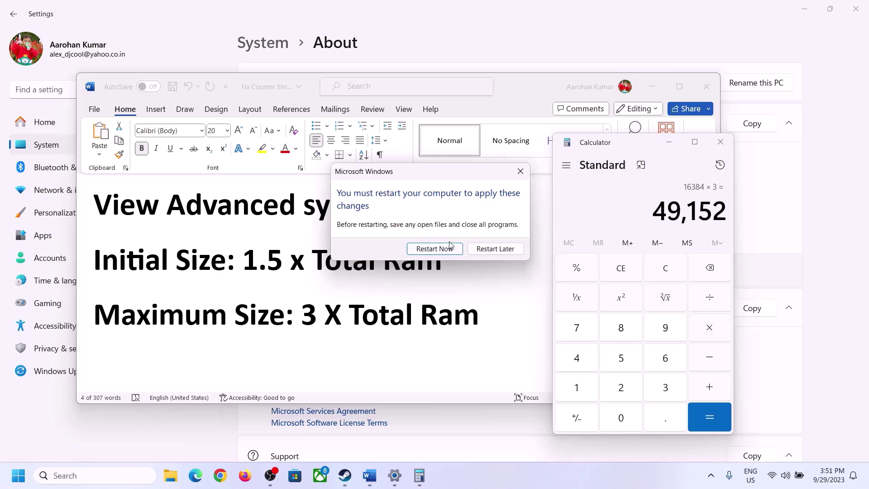
pyautogui.click(520, 171)
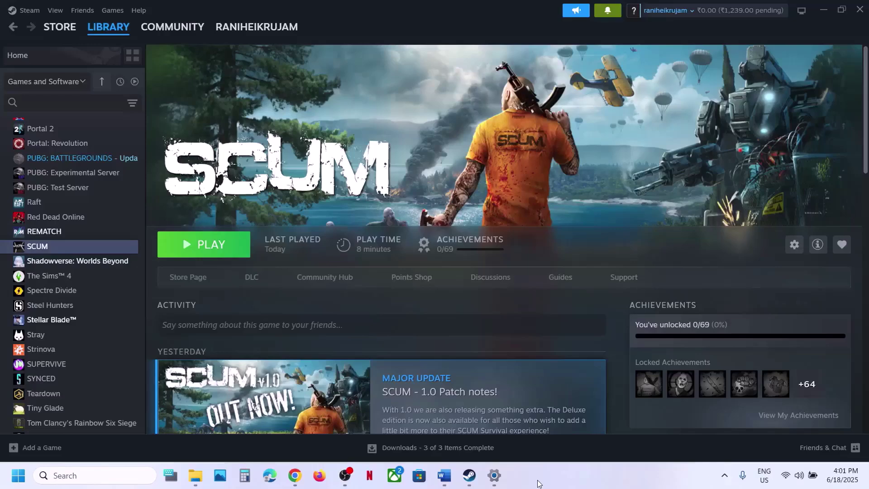
# Step: Switch to the Word notes, maximize the window and read Step 18 on overclocking, MSI Afterburner/Rivatuner and the Steam Overlay
pyautogui.click(444, 475)
pyautogui.scroll(-3, 320, 321)
pyautogui.scroll(-2, 320, 320)
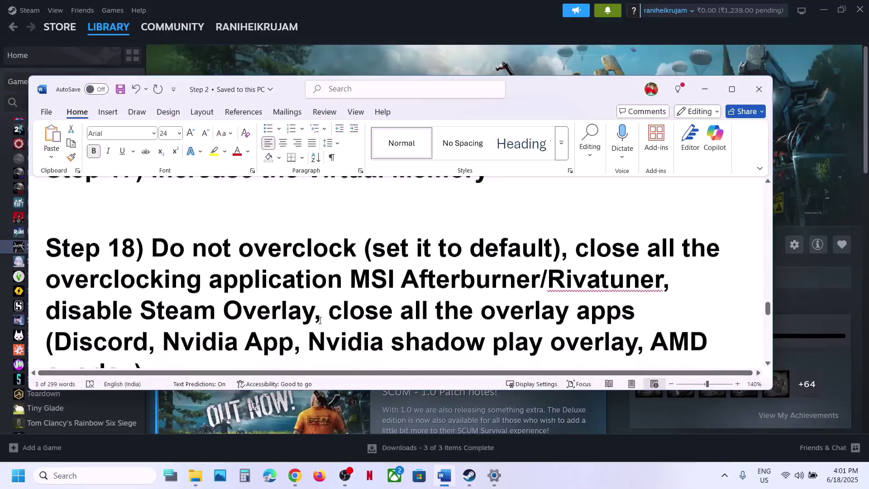
pyautogui.click(732, 89)
pyautogui.scroll(3, 145, 273)
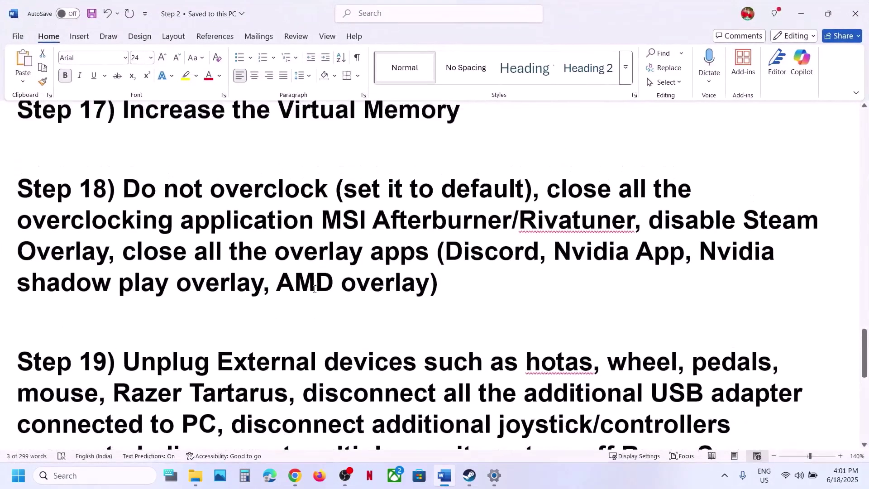
pyautogui.moveTo(137, 236); pyautogui.dragTo(609, 240)
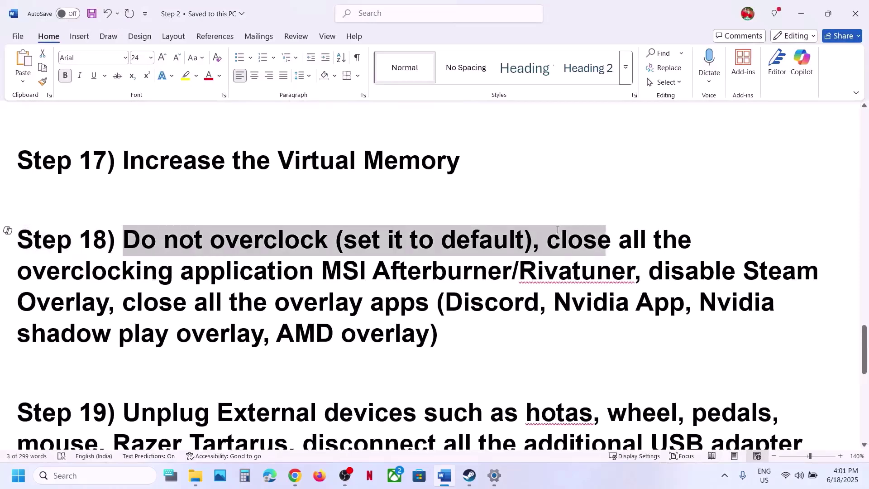
pyautogui.click(560, 240)
pyautogui.moveTo(551, 240); pyautogui.dragTo(581, 272)
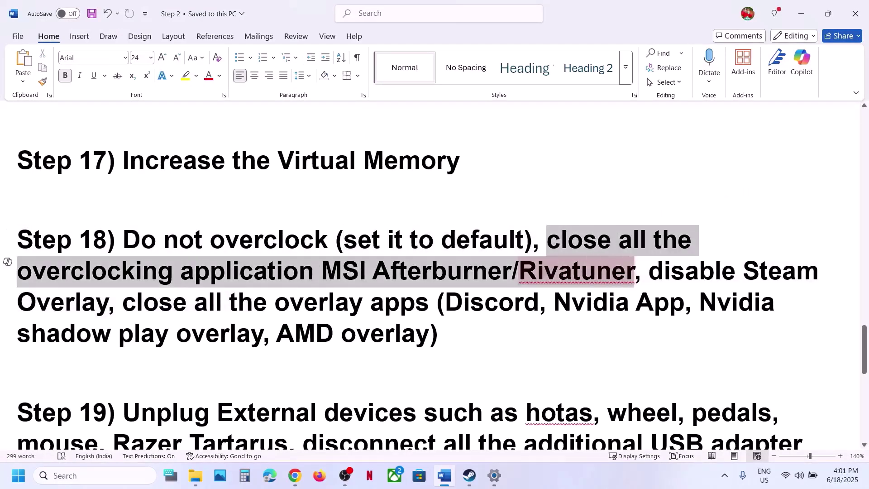
pyautogui.click(581, 271)
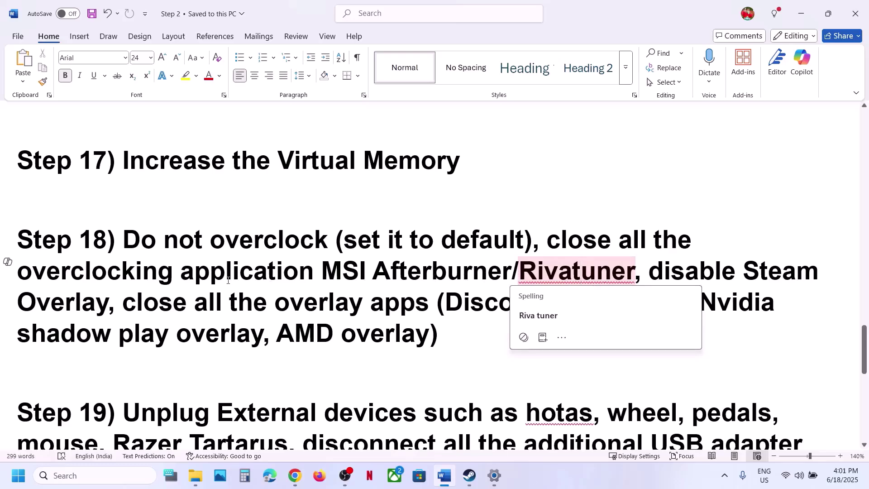
pyautogui.click(342, 270)
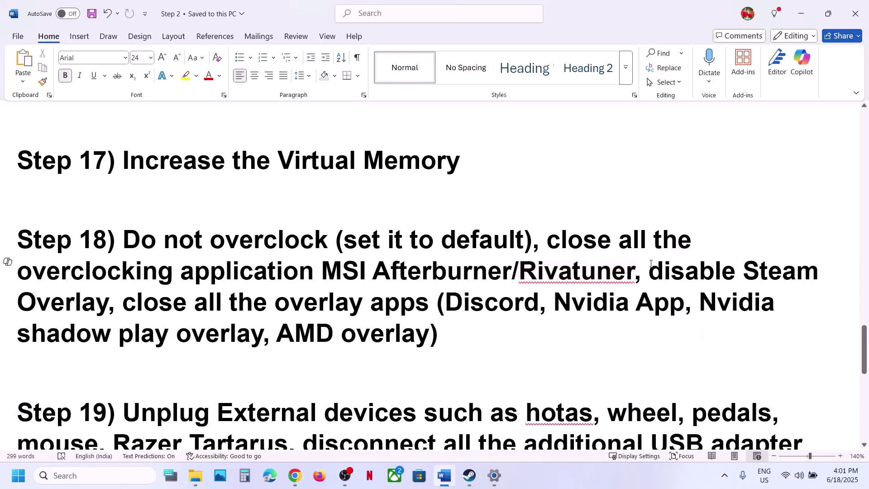
pyautogui.moveTo(651, 267); pyautogui.dragTo(684, 269)
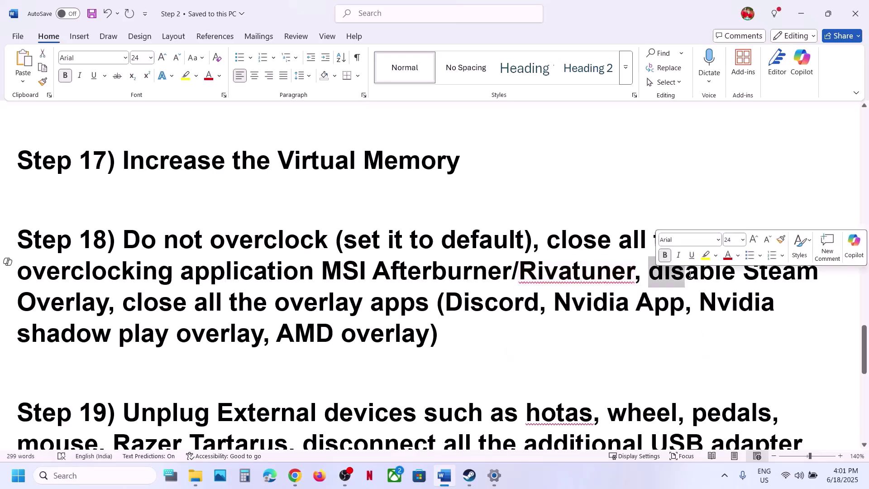
# Step: Switch to Steam, turn off the in-game Steam Overlay in SCUM's general properties and close the properties
pyautogui.click(477, 482)
pyautogui.rightClick(86, 248)
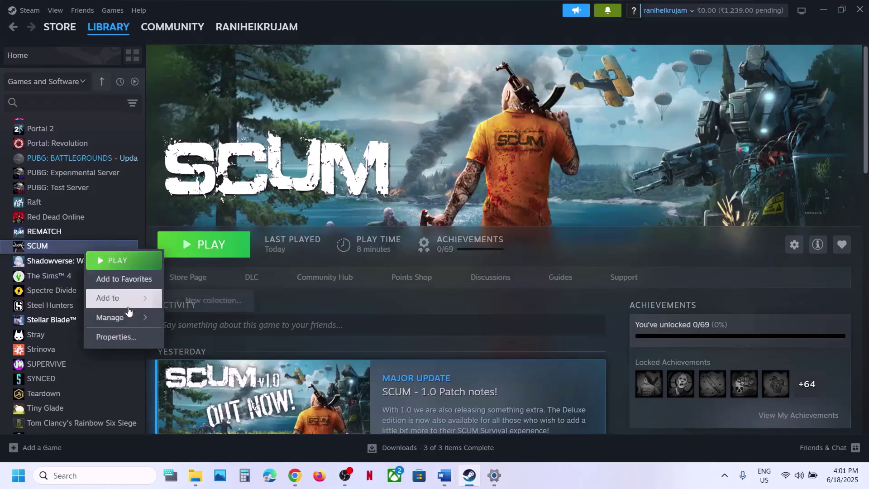
pyautogui.click(117, 337)
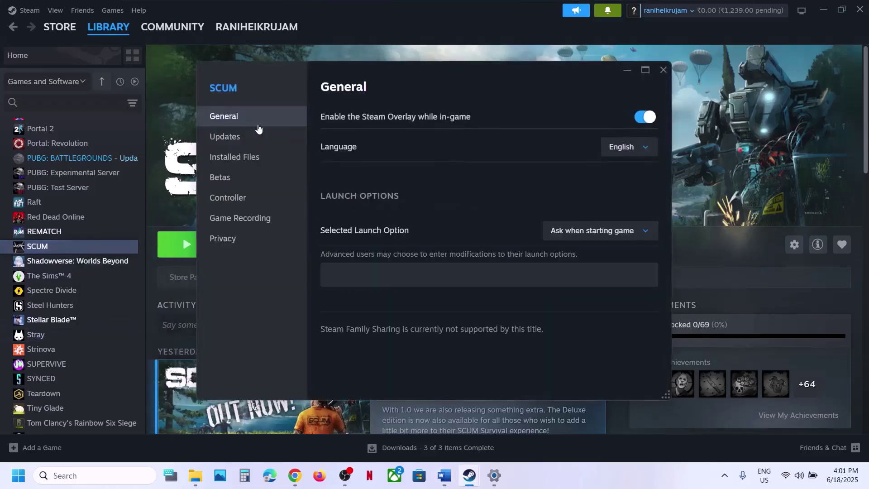
pyautogui.click(651, 119)
pyautogui.click(661, 70)
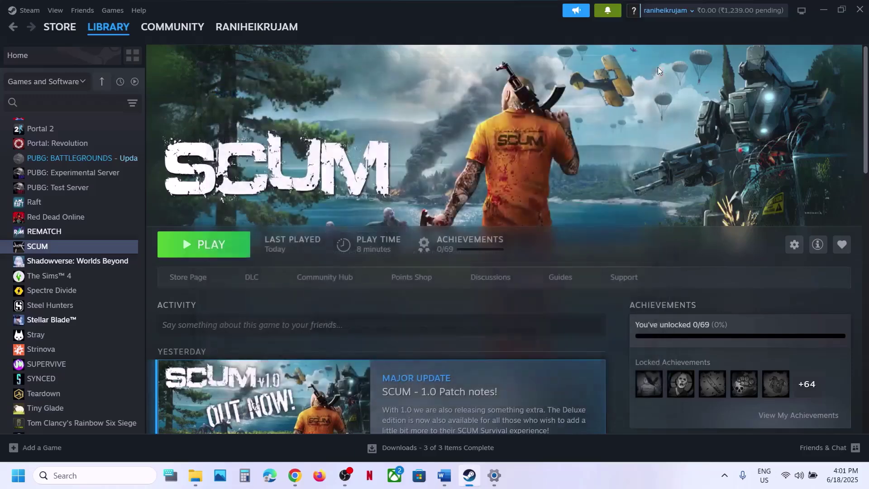
# Step: Return to the Word notes and read Step 18's list of overlay apps to close, including Discord and Nvidia App
pyautogui.click(444, 476)
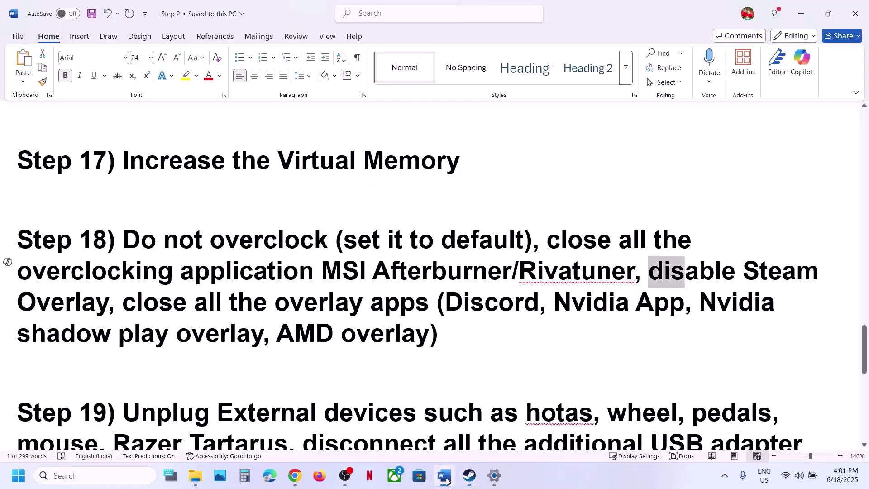
pyautogui.scroll(1, 499, 332)
pyautogui.doubleClick(495, 335)
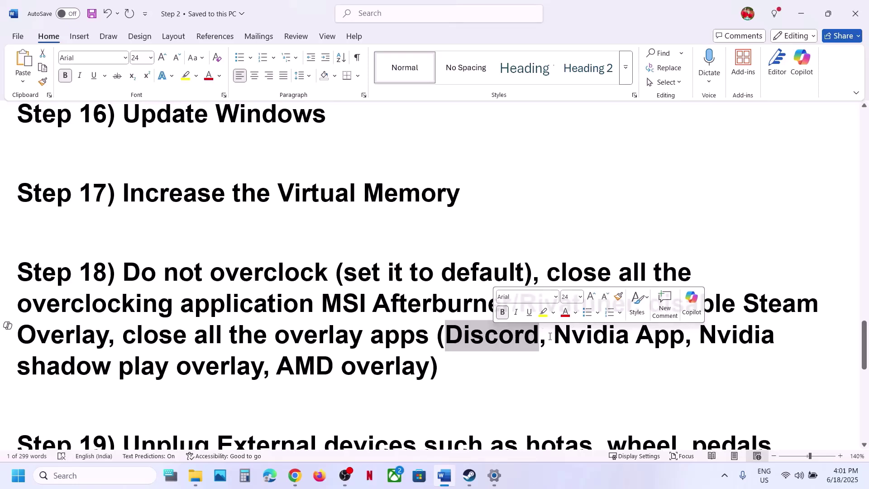
pyautogui.moveTo(560, 334); pyautogui.dragTo(676, 343)
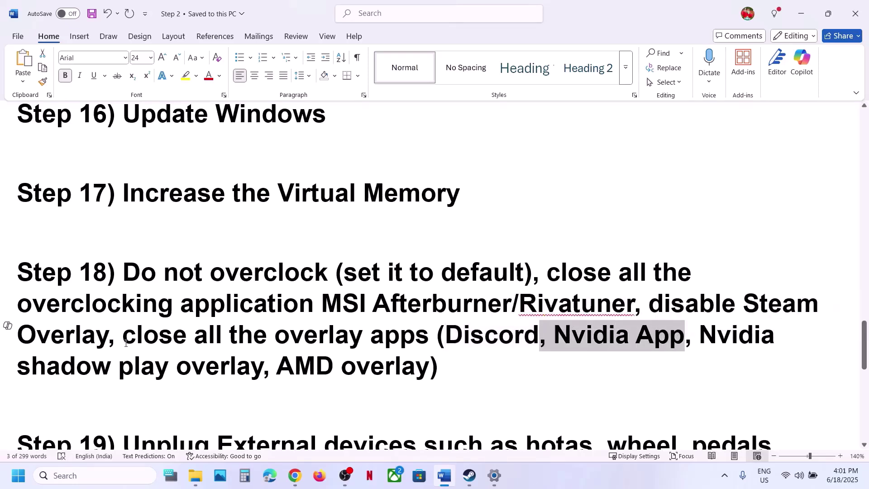
pyautogui.moveTo(126, 343); pyautogui.dragTo(443, 358)
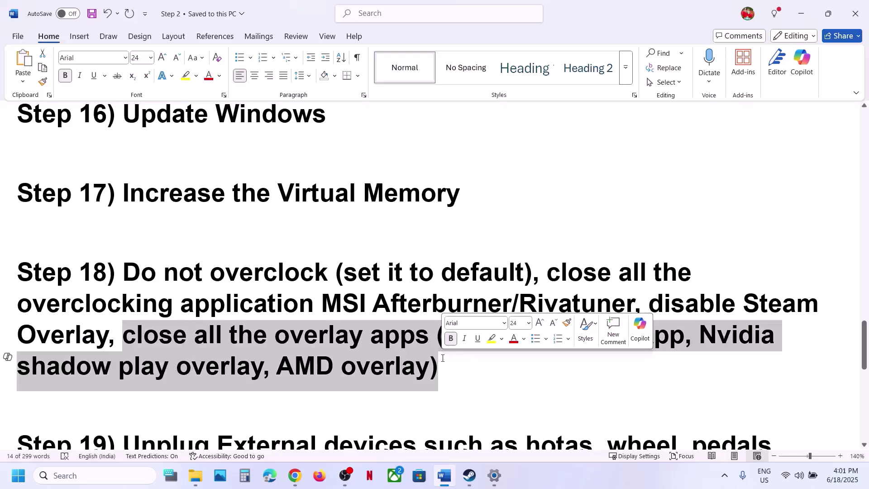
# Step: Read Step 19 on unplugging external devices and extra monitors, closing Razer Synapse, MSI Dragon Center and third-party services, and removing the undervolt
pyautogui.scroll(-5, 443, 358)
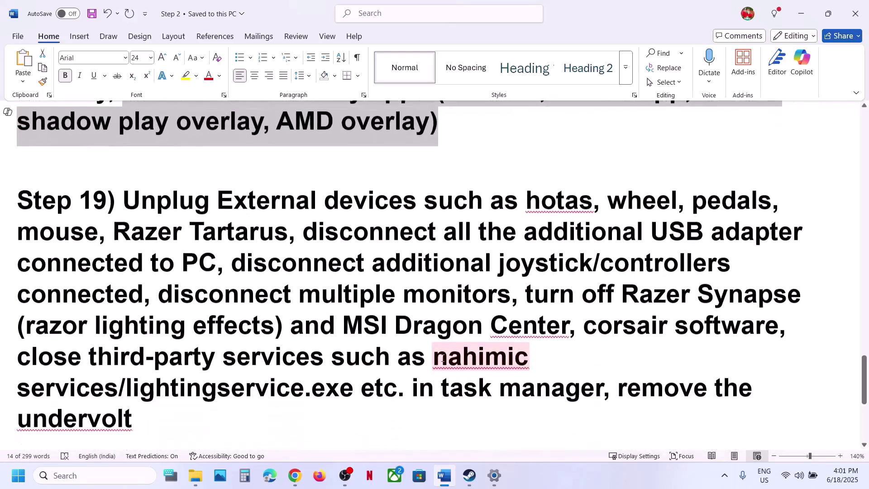
pyautogui.click(156, 215)
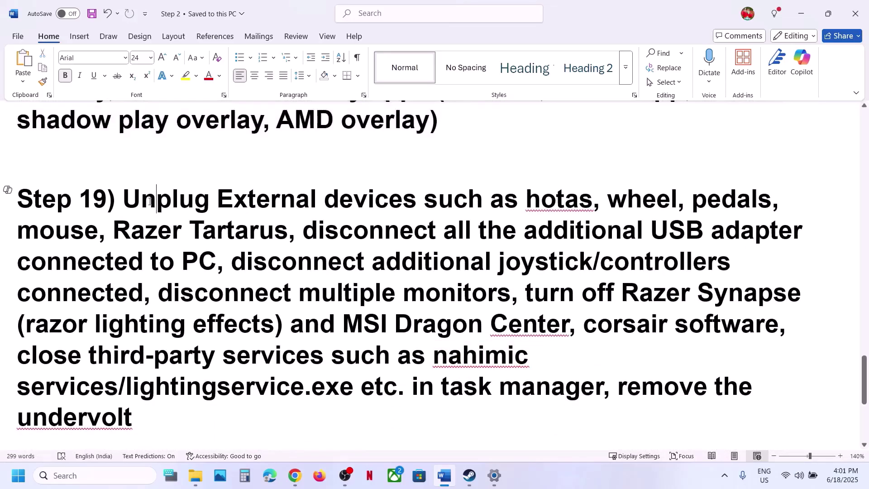
pyautogui.moveTo(156, 215); pyautogui.dragTo(216, 264)
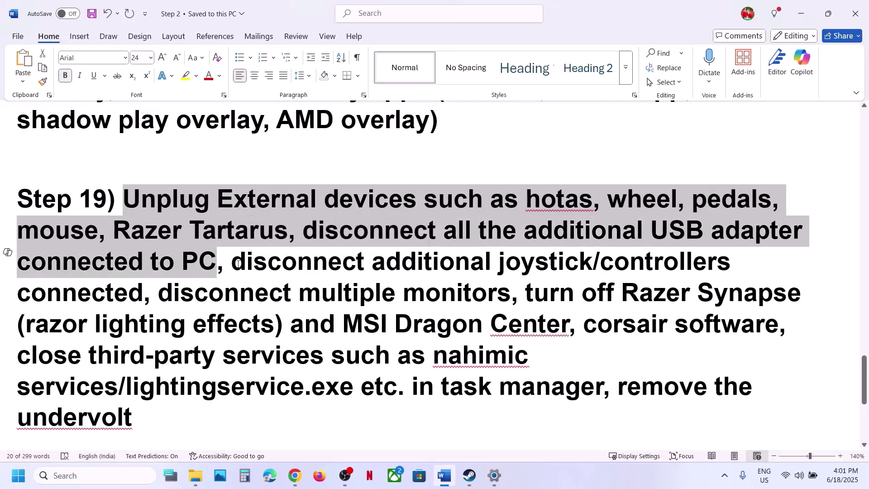
pyautogui.moveTo(254, 271); pyautogui.dragTo(477, 287)
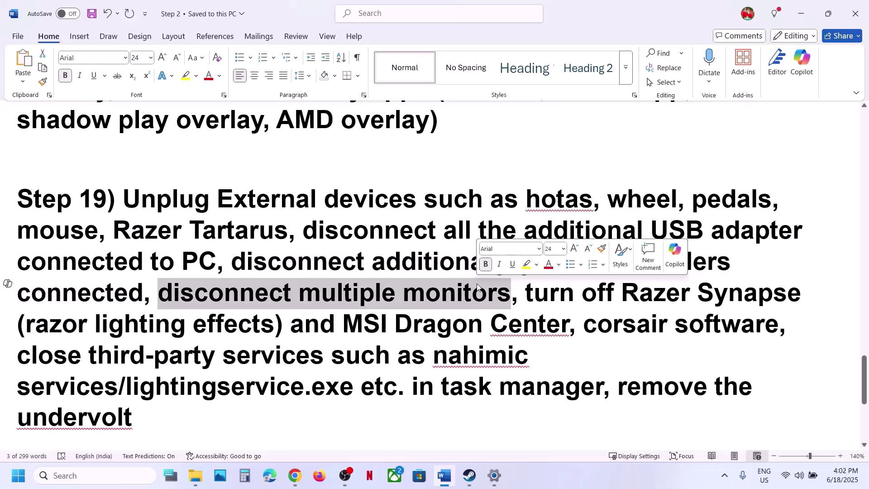
pyautogui.doubleClick(557, 299)
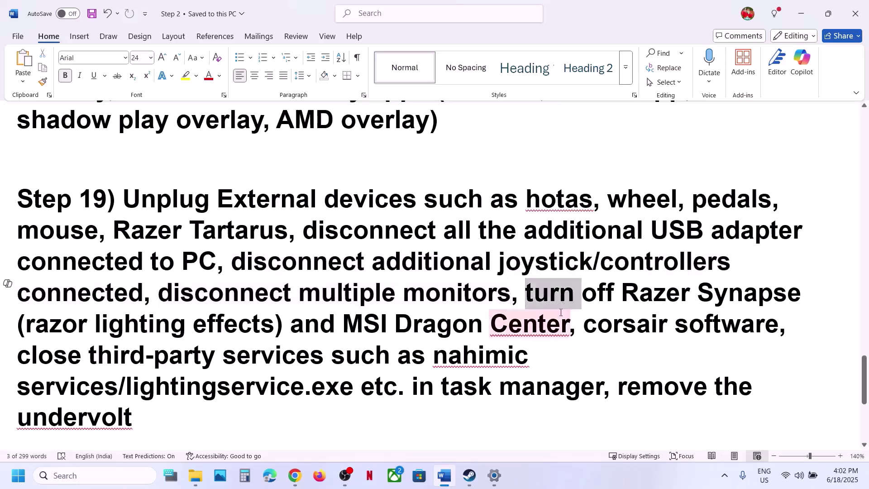
pyautogui.moveTo(560, 313); pyautogui.dragTo(673, 413)
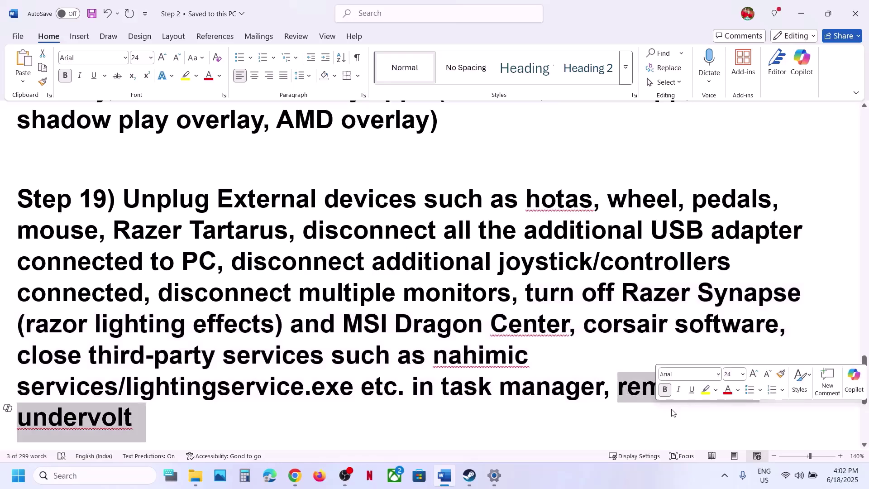
pyautogui.click(275, 400)
# Step: Read Step 20 on updating the system BIOS and check the laptop's battery charge
pyautogui.scroll(-5, 276, 400)
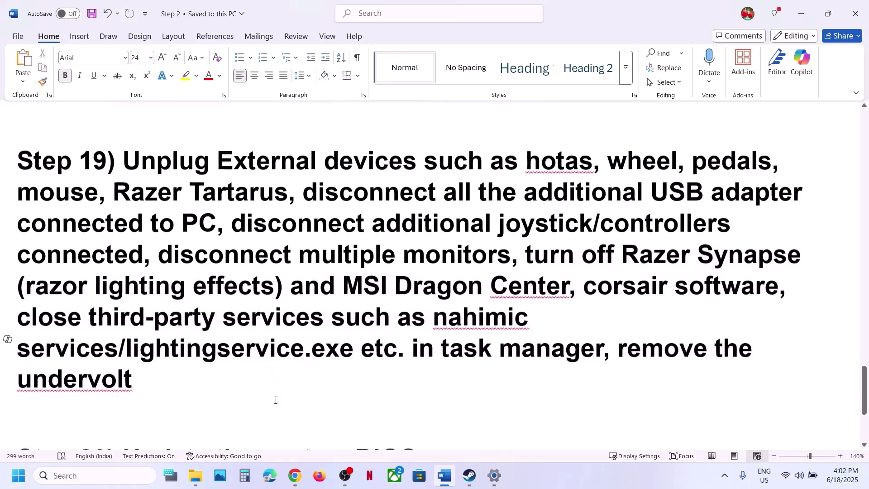
pyautogui.moveTo(163, 378); pyautogui.dragTo(423, 383)
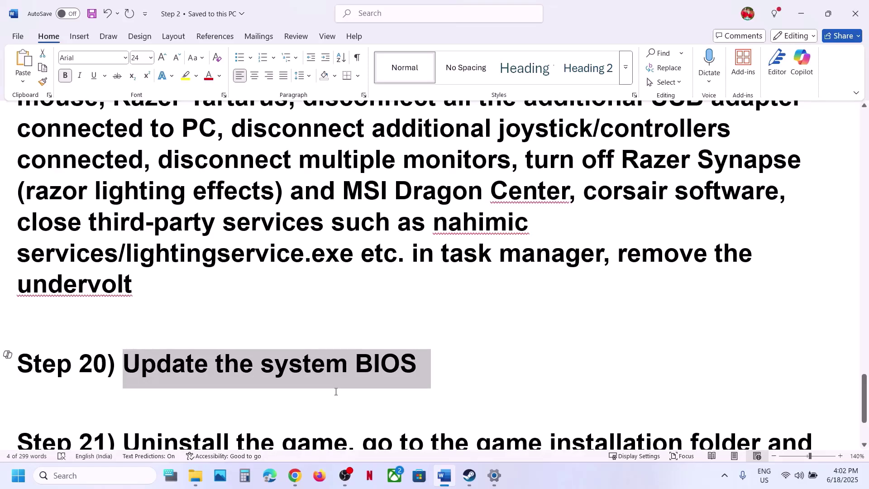
pyautogui.click(816, 481)
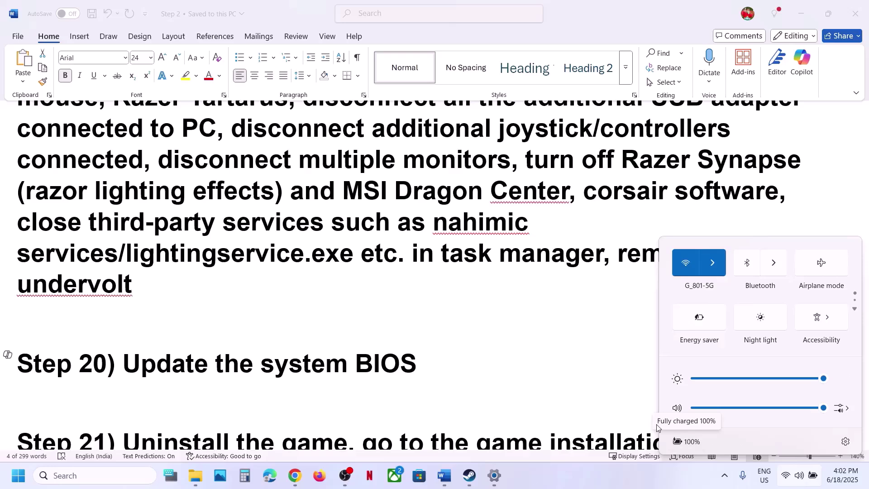
pyautogui.tripleClick(416, 376)
# Step: Read Step 21 on uninstalling the game, deleting its folder and reinstalling it to the C drive or another SSD
pyautogui.scroll(-4, 417, 376)
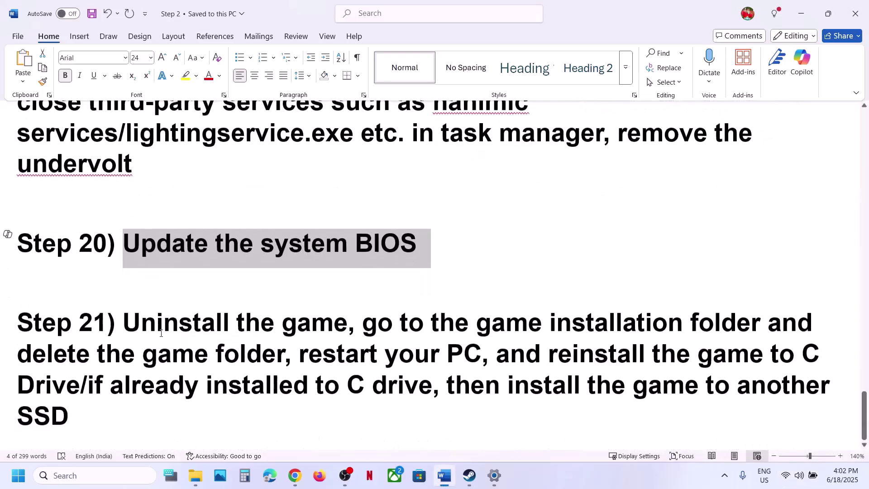
pyautogui.moveTo(115, 325); pyautogui.dragTo(311, 384)
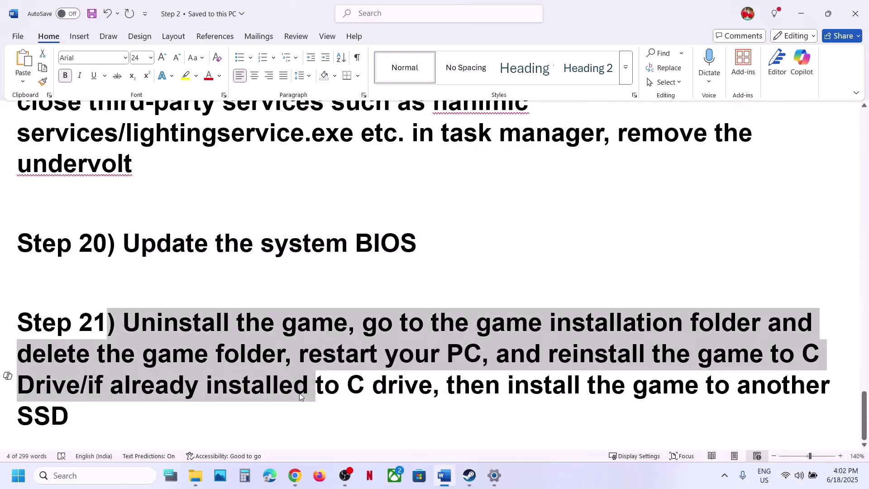
pyautogui.click(294, 385)
# Step: Switch to Steam and open the management options for SCUM in the library
pyautogui.click(463, 482)
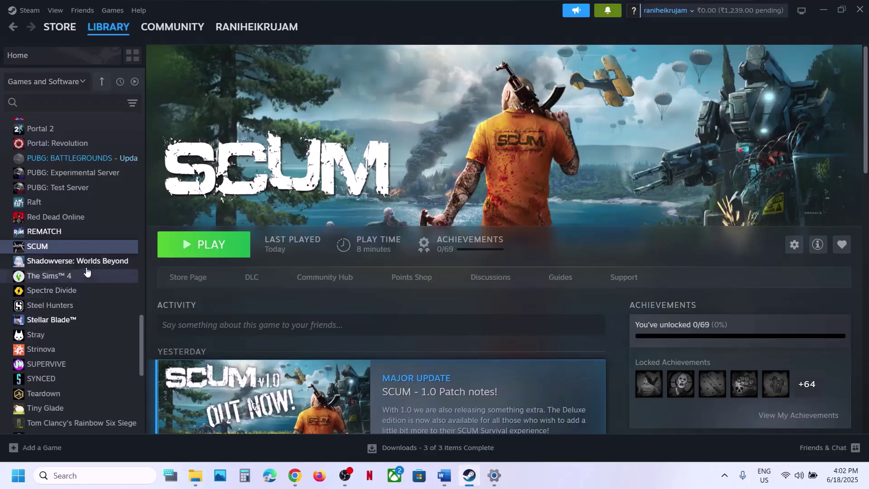
pyautogui.rightClick(83, 248)
pyautogui.moveTo(109, 315)
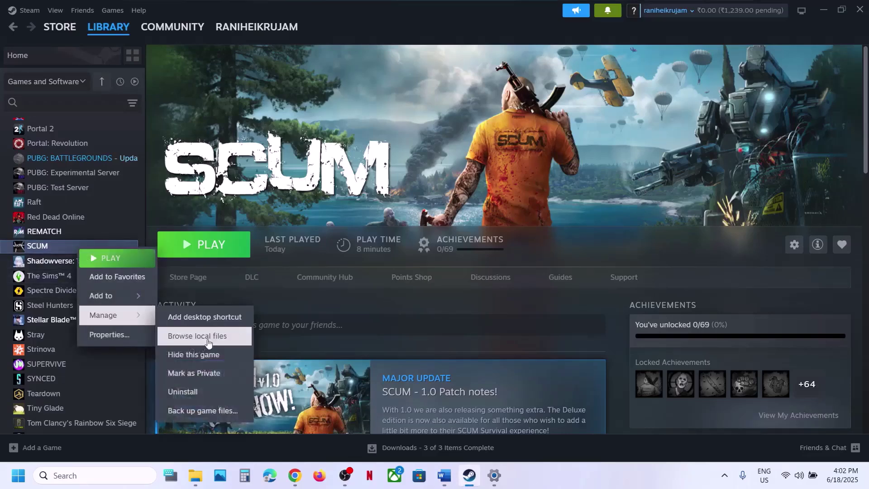